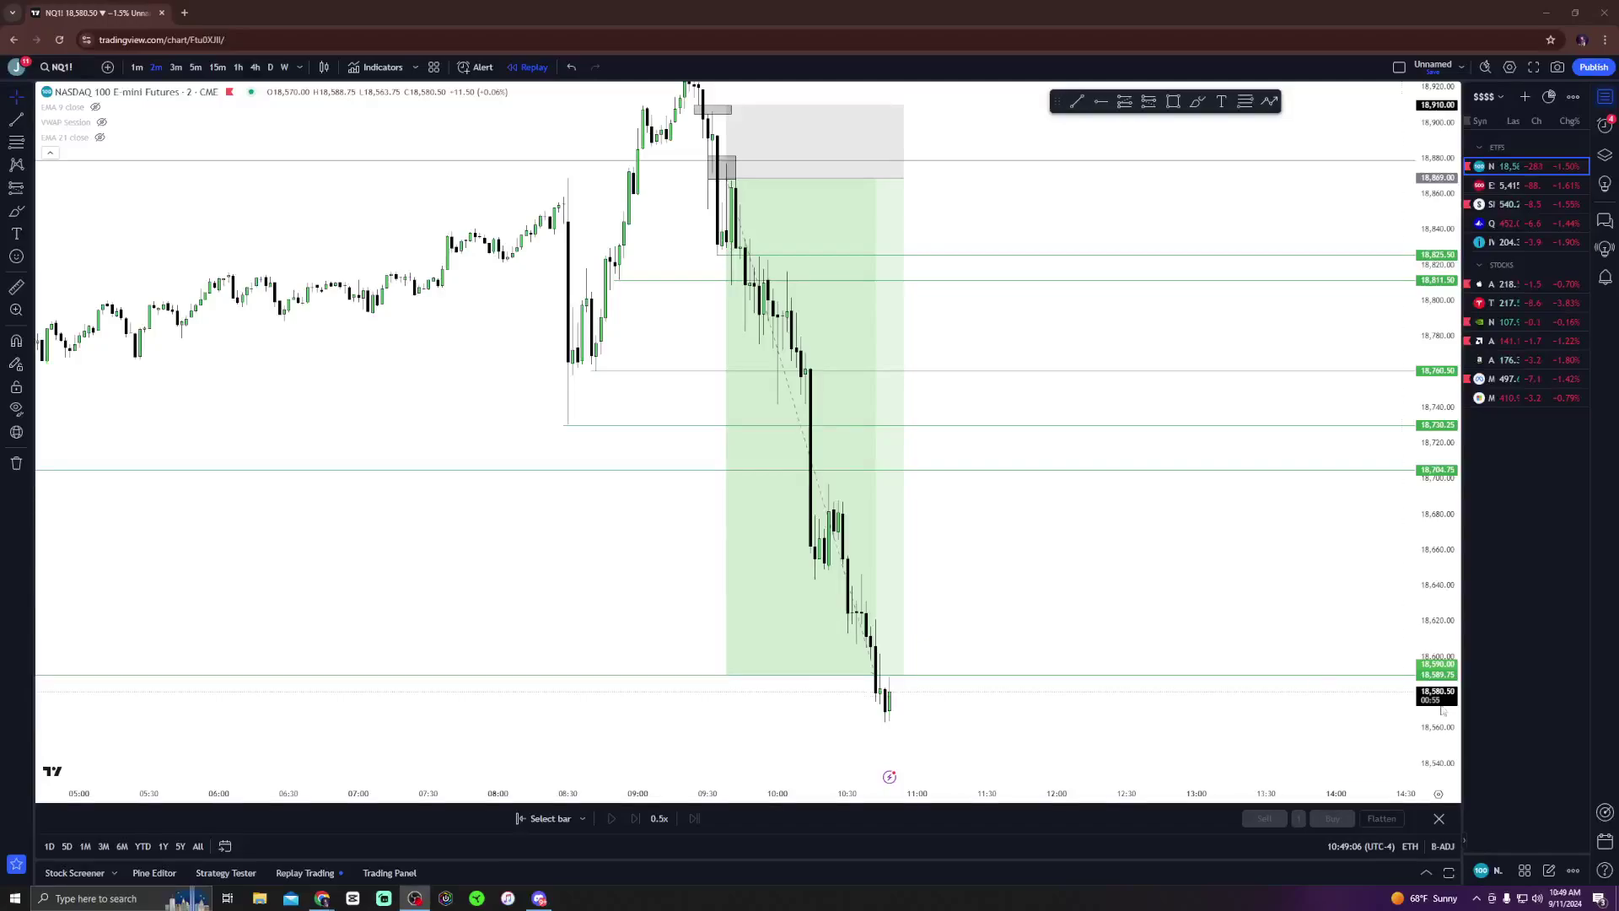
# Compress the price scale and select the short position tool to view its stats
pyautogui.moveTo(1048, 557); pyautogui.dragTo(1040, 572)
pyautogui.moveTo(1445, 625); pyautogui.dragTo(1445, 639)
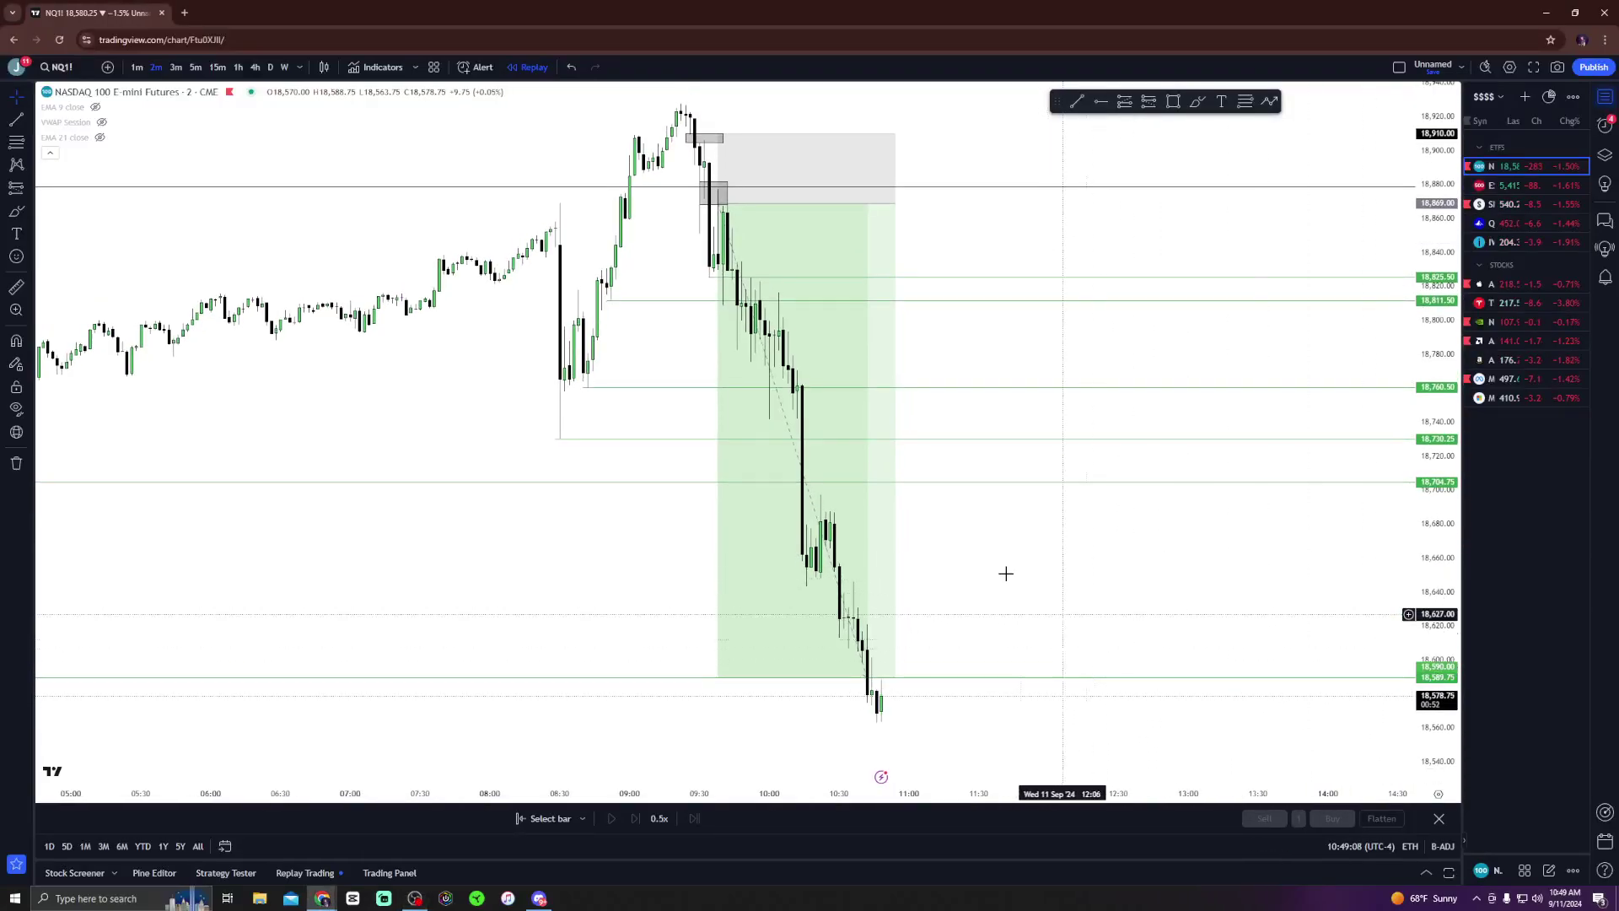
pyautogui.click(774, 276)
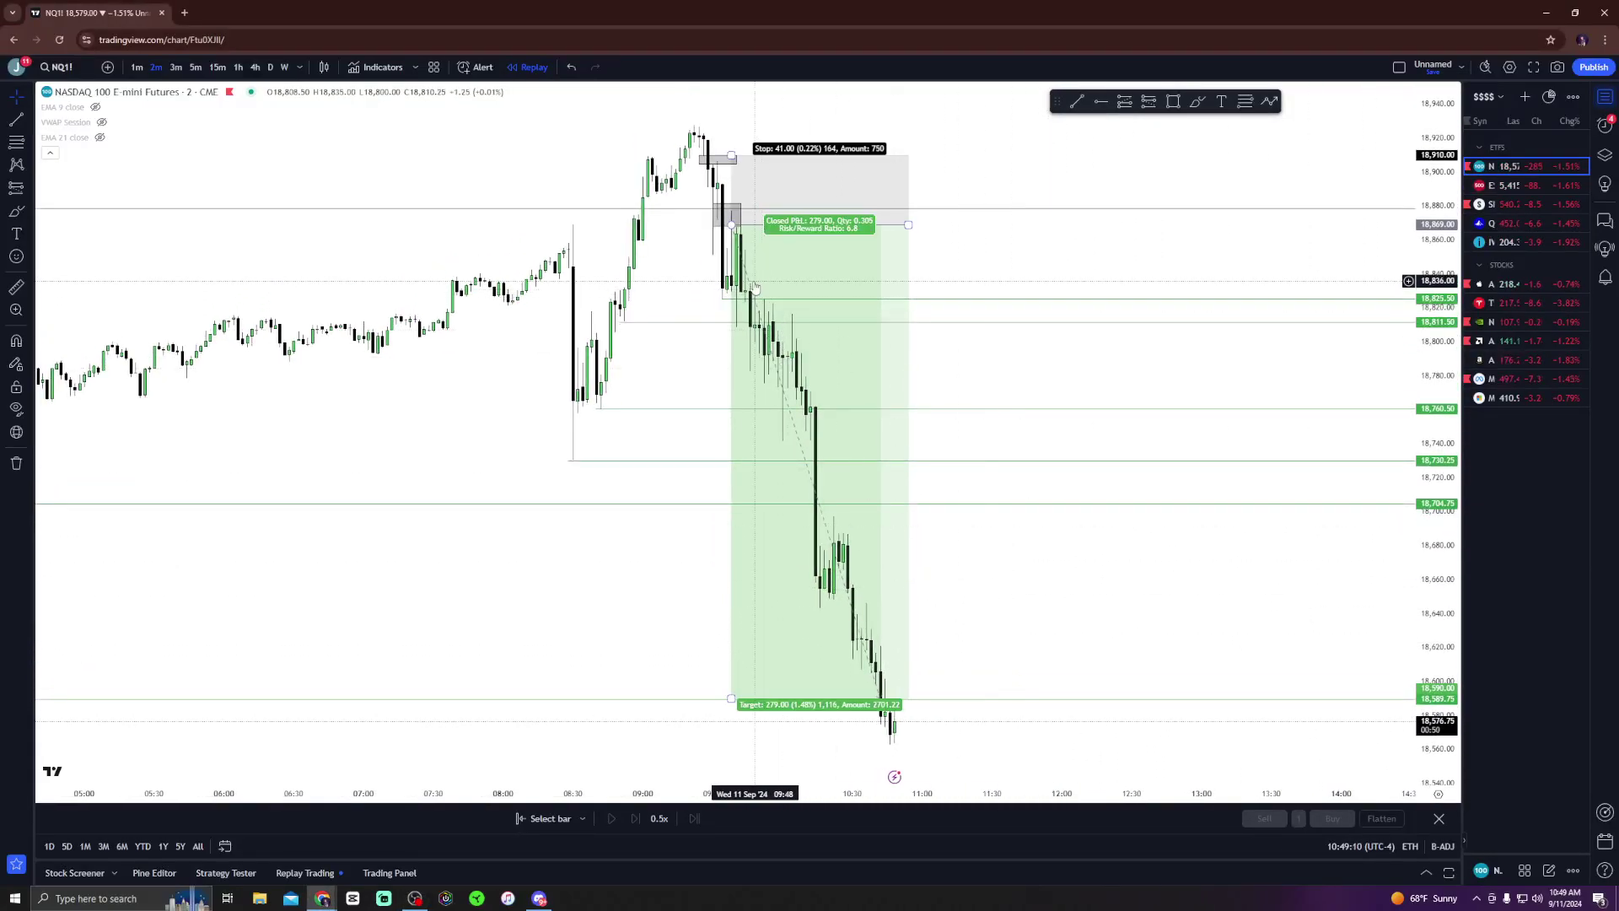
# Rescale the price axis and change the NQ1! chart from 2-minute to 4-hour
pyautogui.moveTo(1059, 580); pyautogui.dragTo(1053, 671)
pyautogui.moveTo(1445, 722); pyautogui.dragTo(1385, 740)
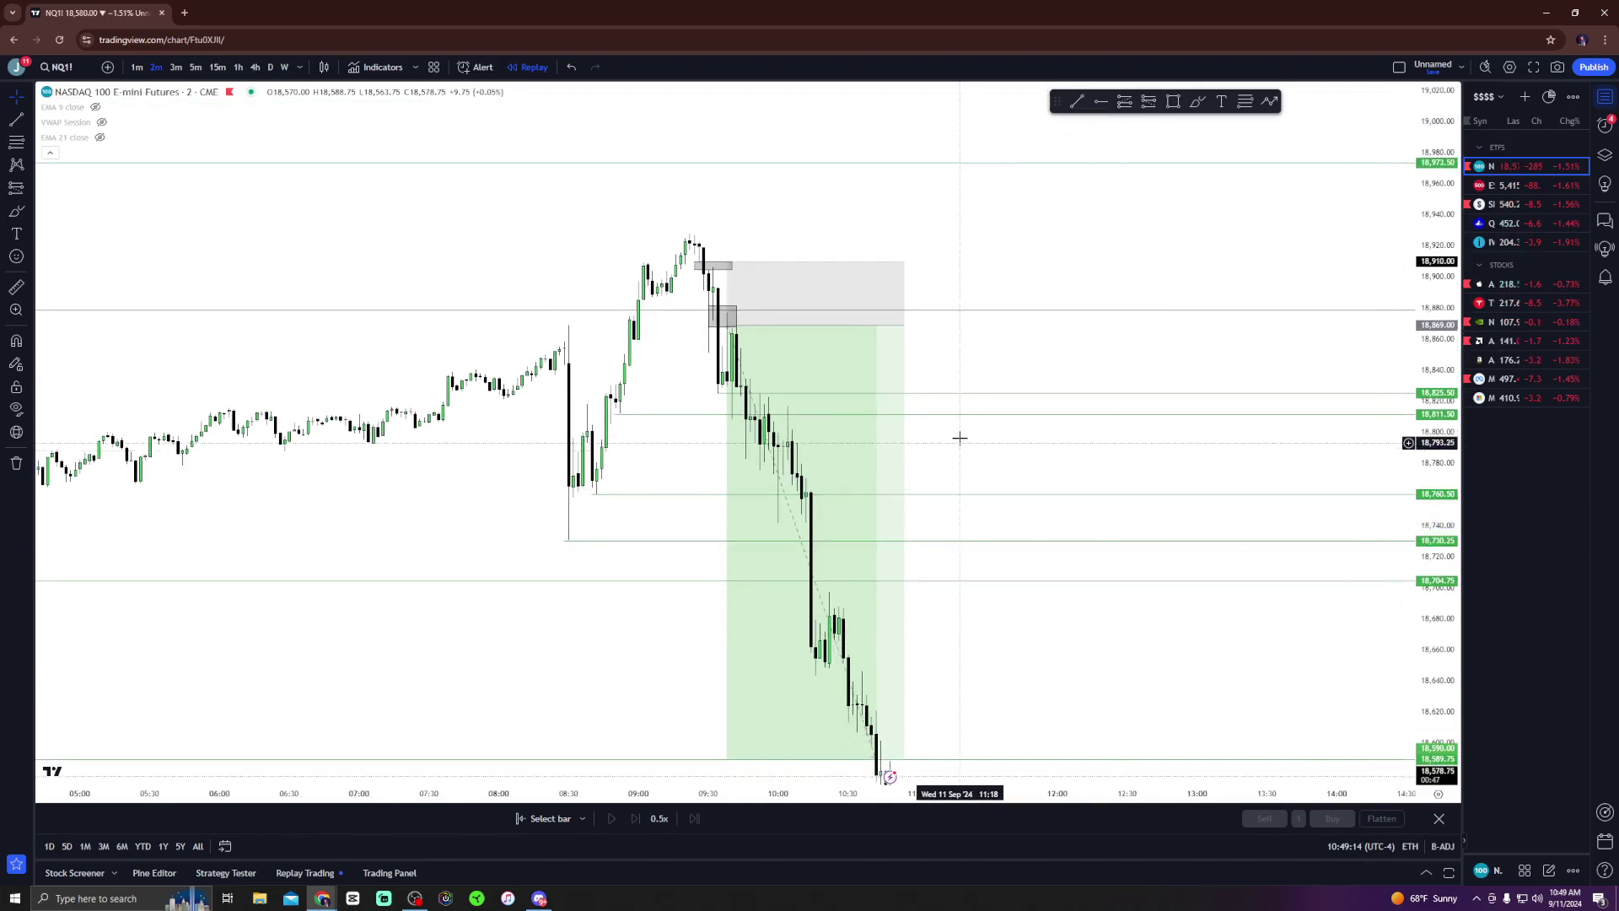
pyautogui.moveTo(973, 454); pyautogui.dragTo(994, 504)
pyautogui.moveTo(1431, 739); pyautogui.dragTo(1424, 651)
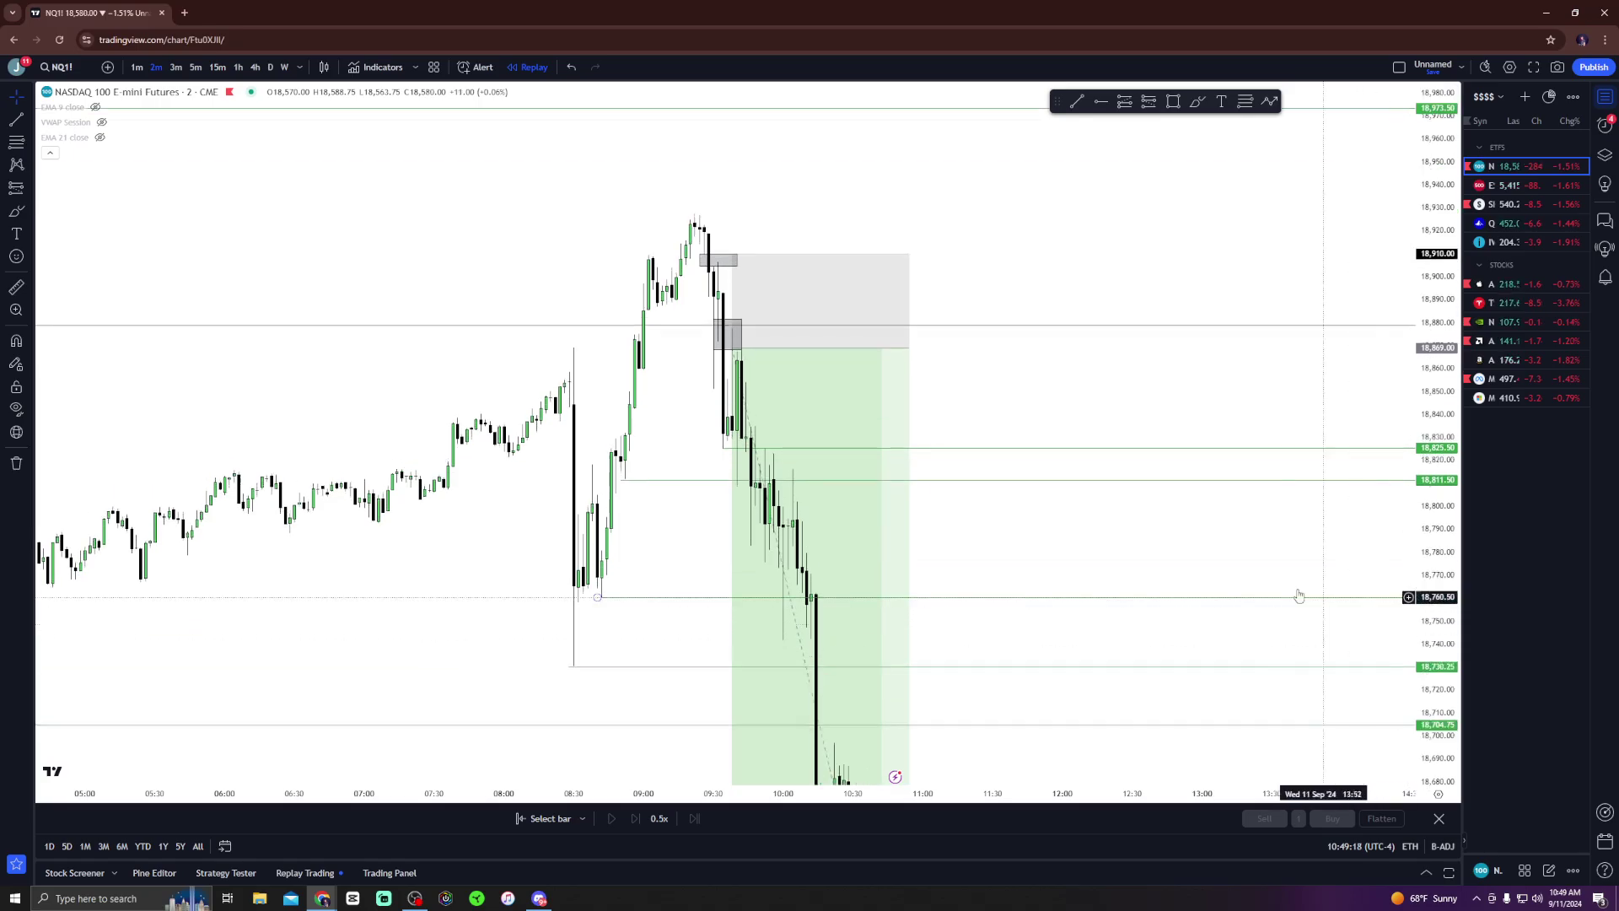
pyautogui.moveTo(1040, 495); pyautogui.dragTo(1038, 484)
pyautogui.scroll(1, 919, 363)
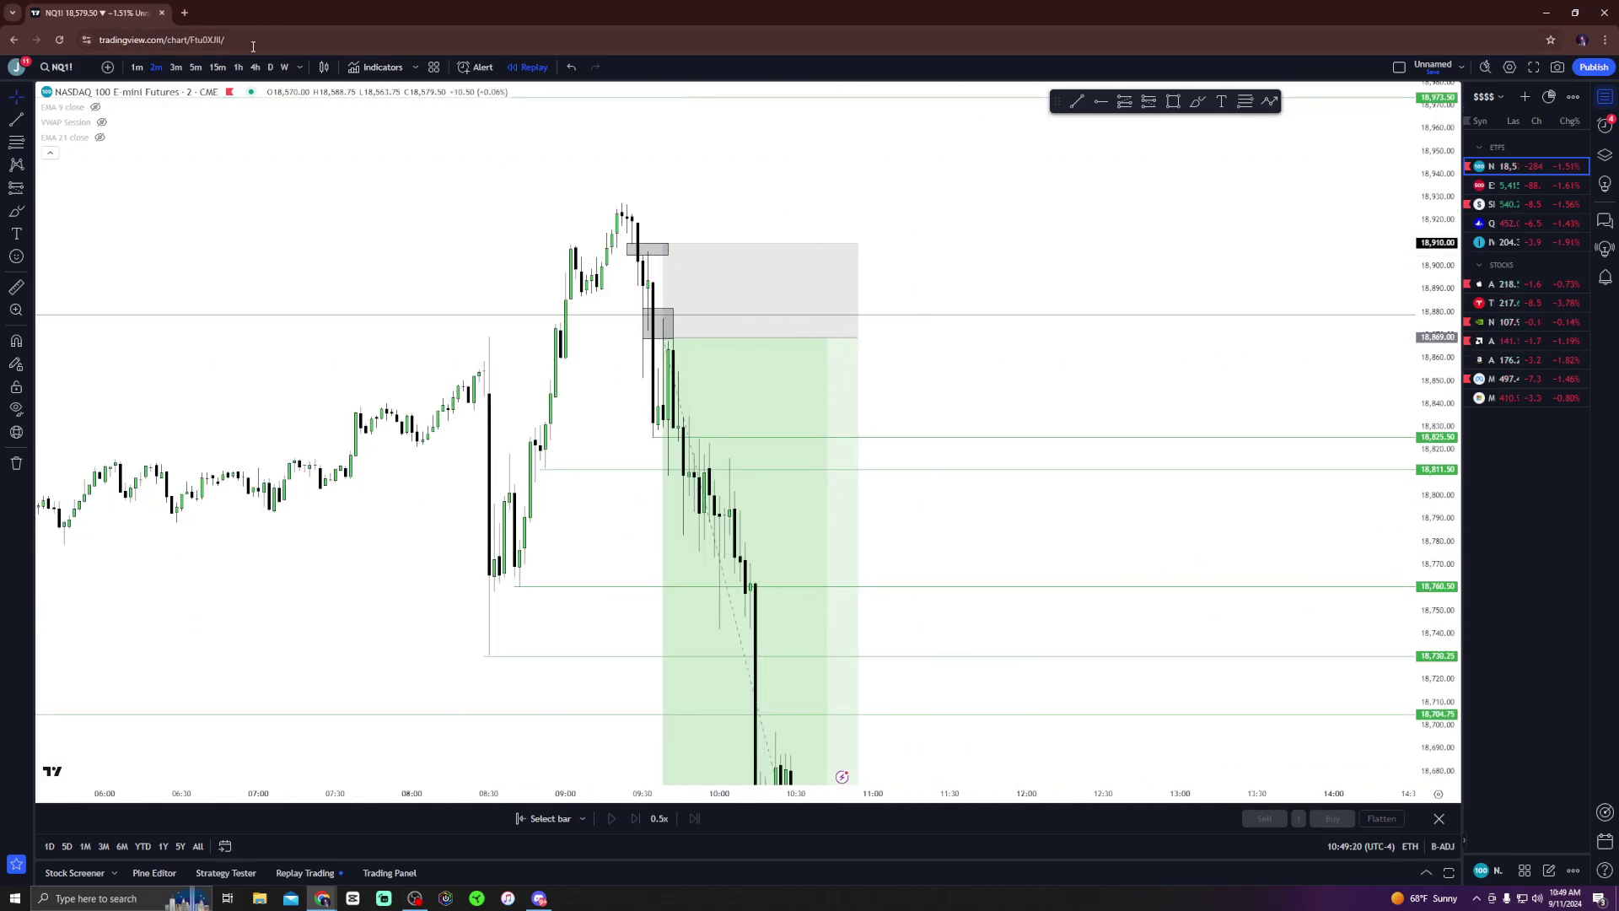
pyautogui.click(255, 67)
# Reframe the 4-hour chart, exit the running replay, and re-enter replay to choose a start bar
pyautogui.moveTo(1435, 314); pyautogui.dragTo(1425, 777)
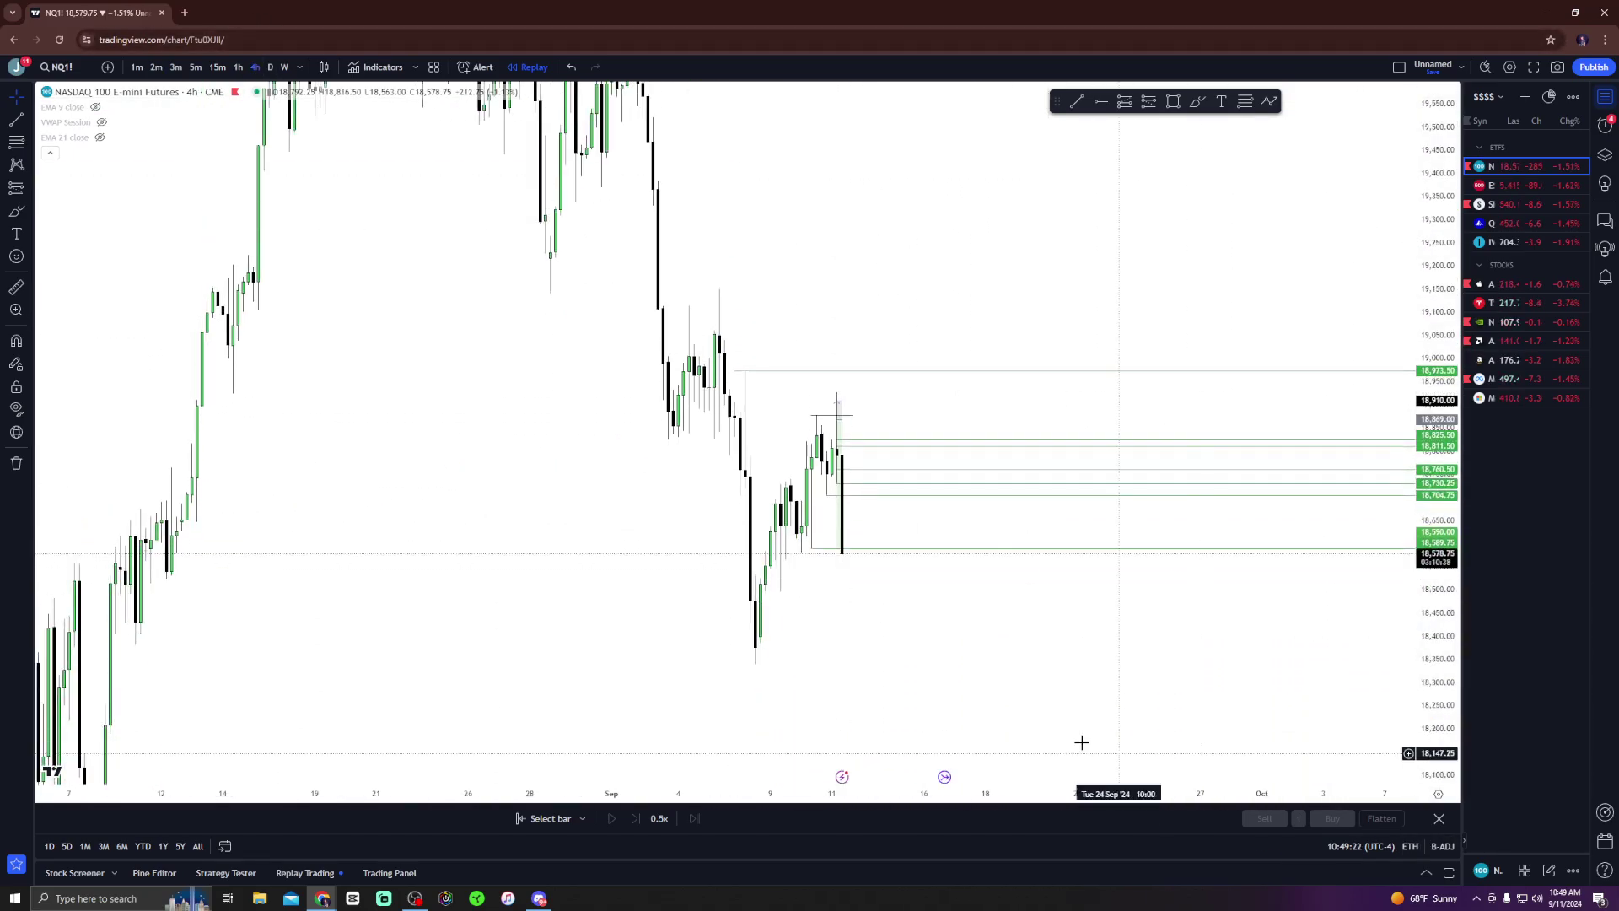
pyautogui.moveTo(961, 628); pyautogui.dragTo(837, 575)
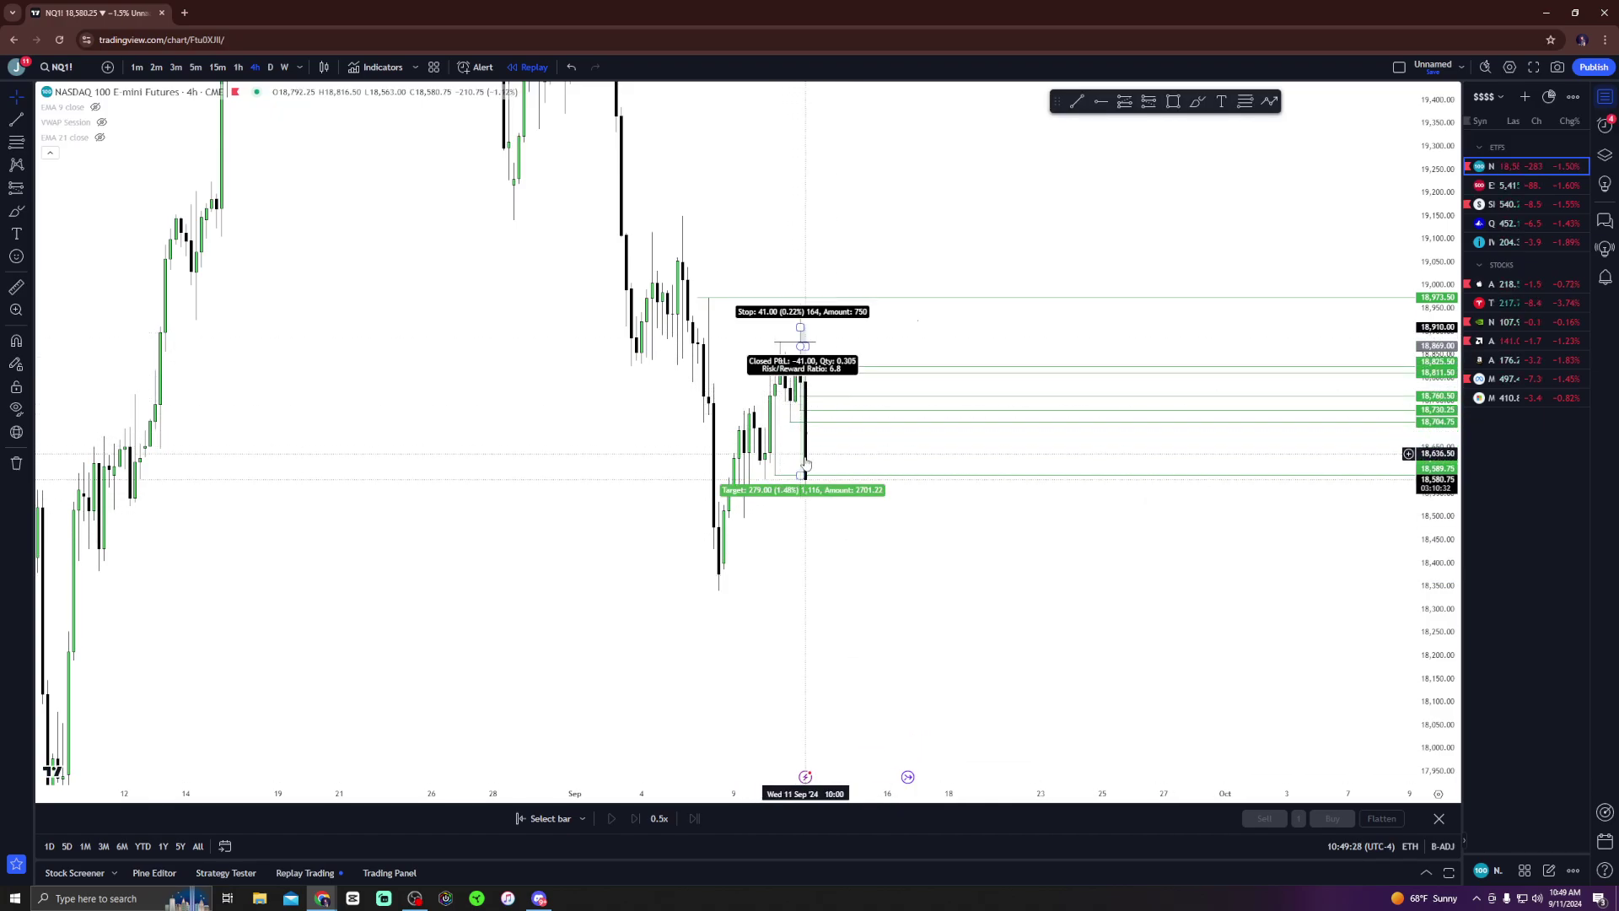
pyautogui.scroll(3, 894, 590)
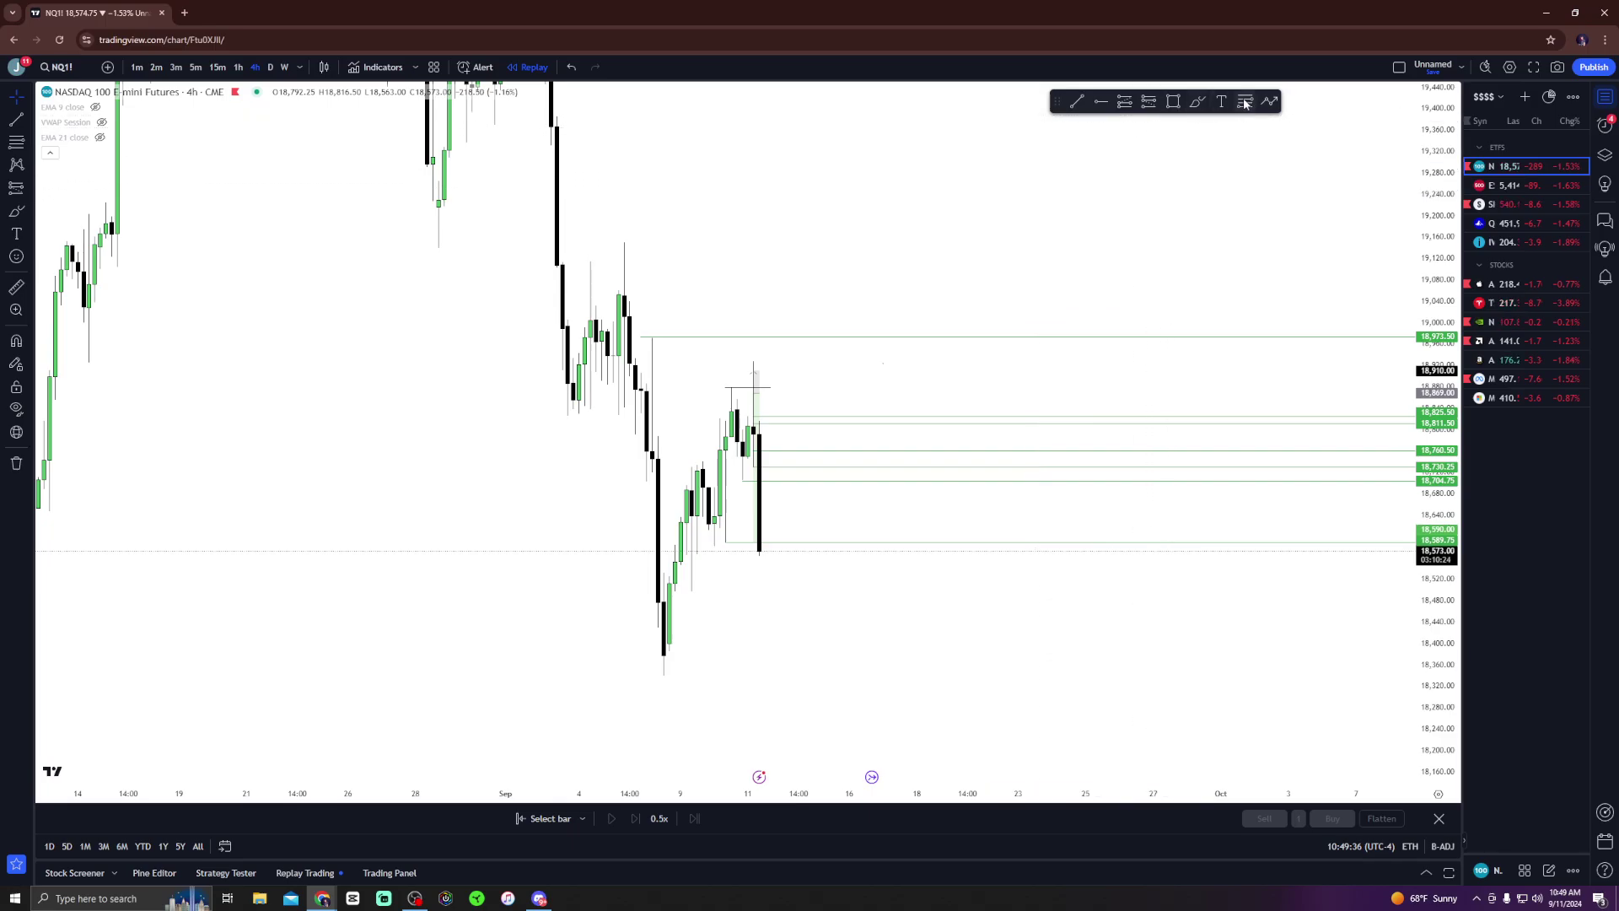
pyautogui.click(522, 75)
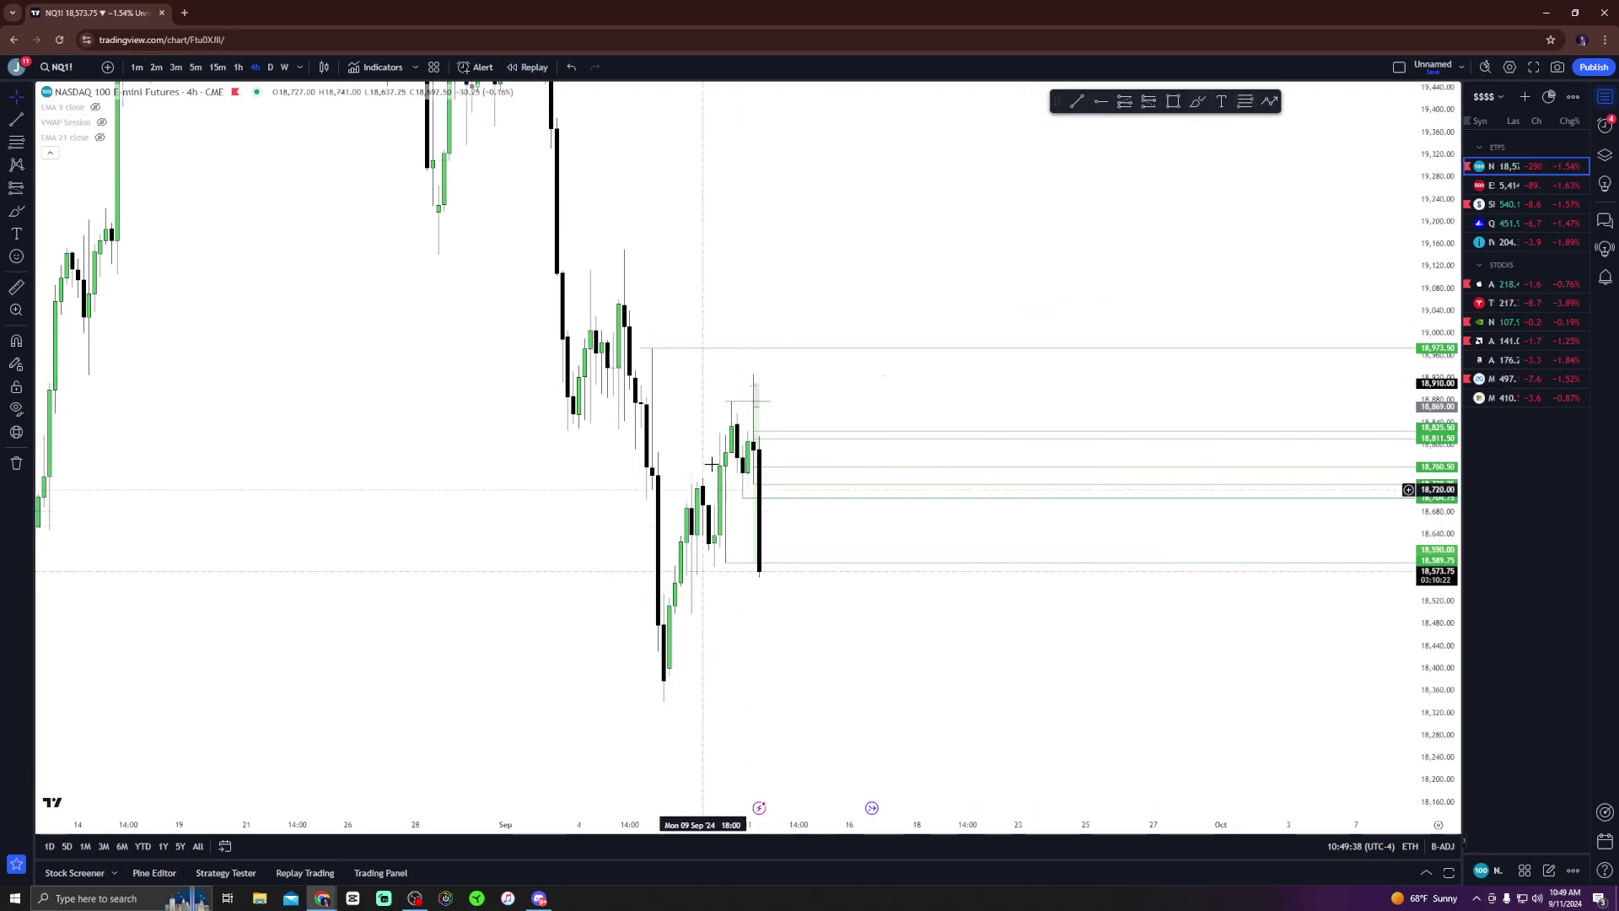
pyautogui.click(517, 71)
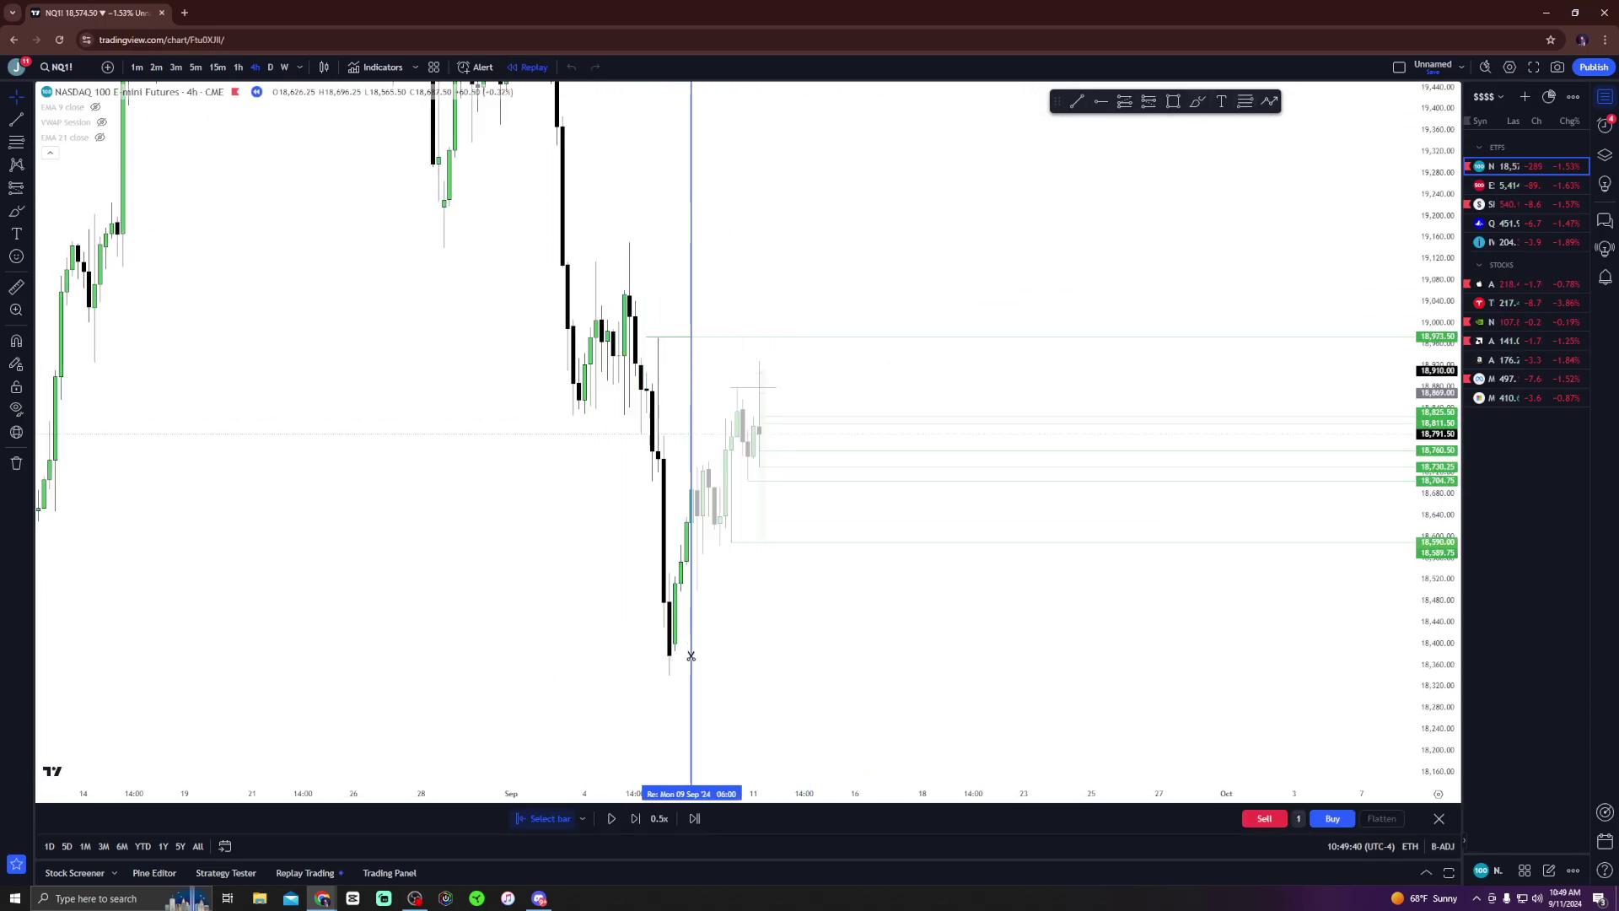
# Start replay at the 9 September candle, return to 4-hour, and draw then delete a Fibonacci box
pyautogui.click(689, 649)
pyautogui.moveTo(901, 673); pyautogui.dragTo(808, 624)
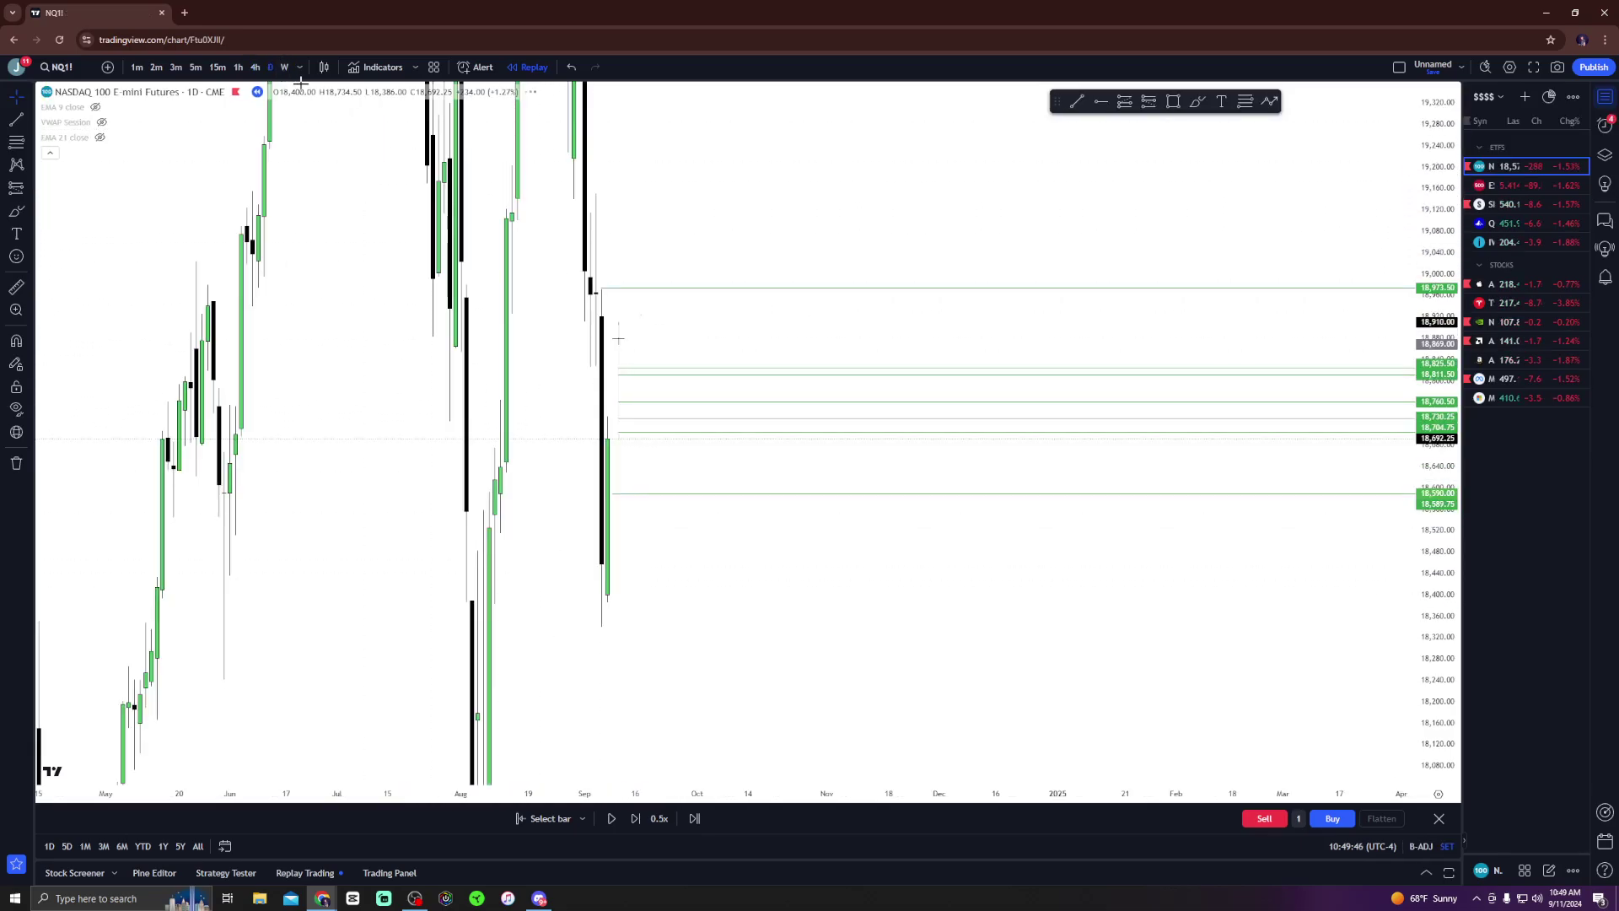
pyautogui.click(257, 69)
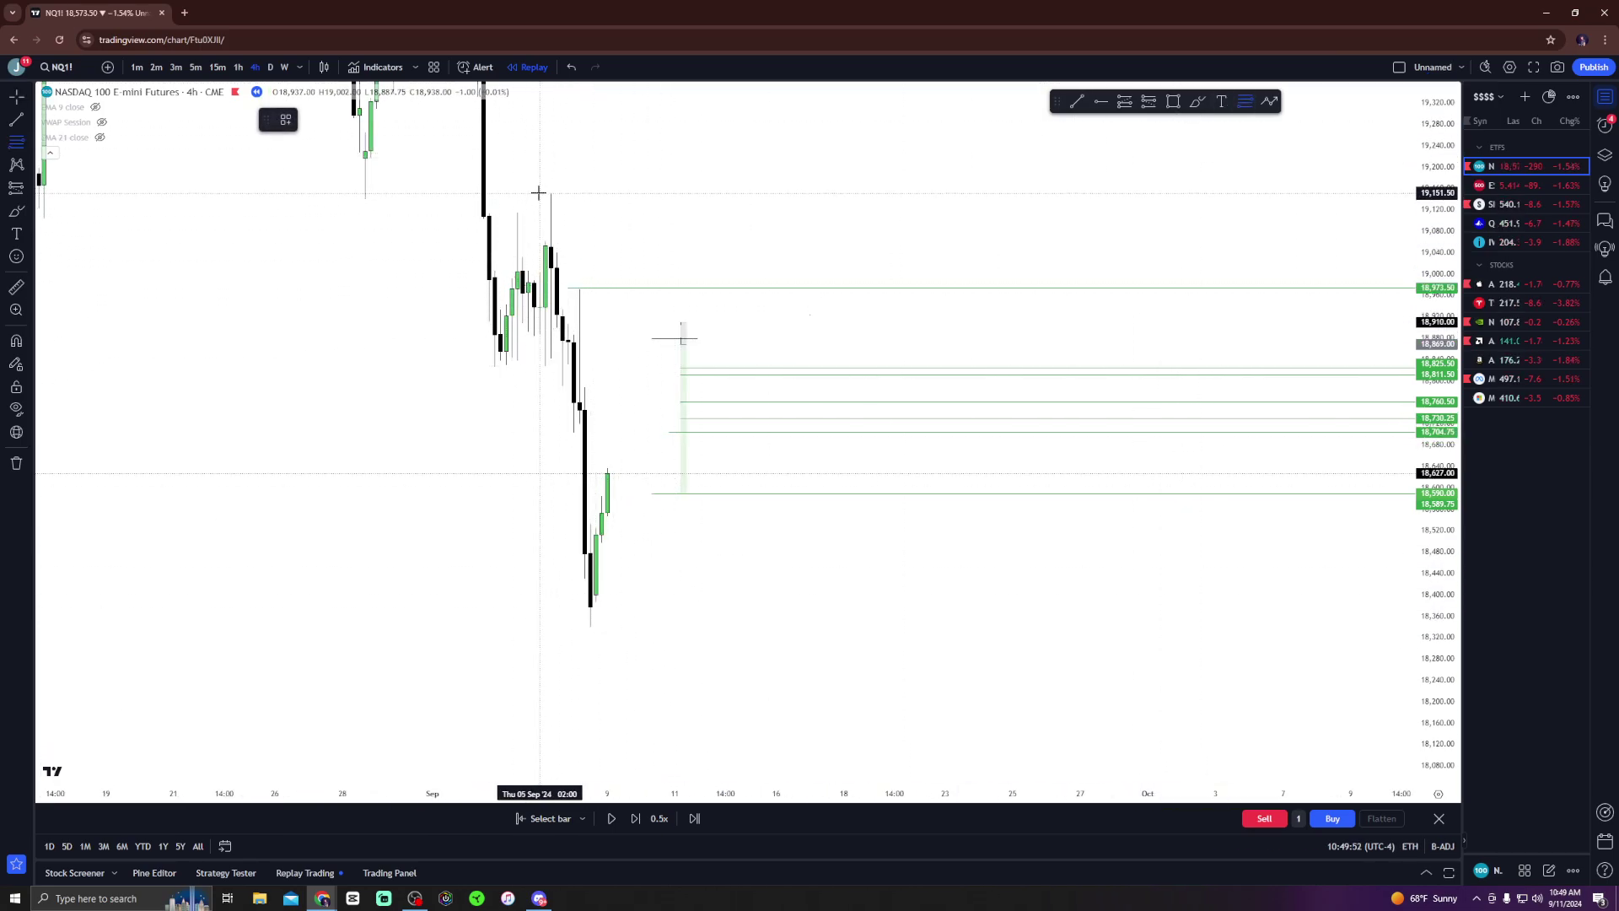
pyautogui.moveTo(538, 193); pyautogui.dragTo(957, 628)
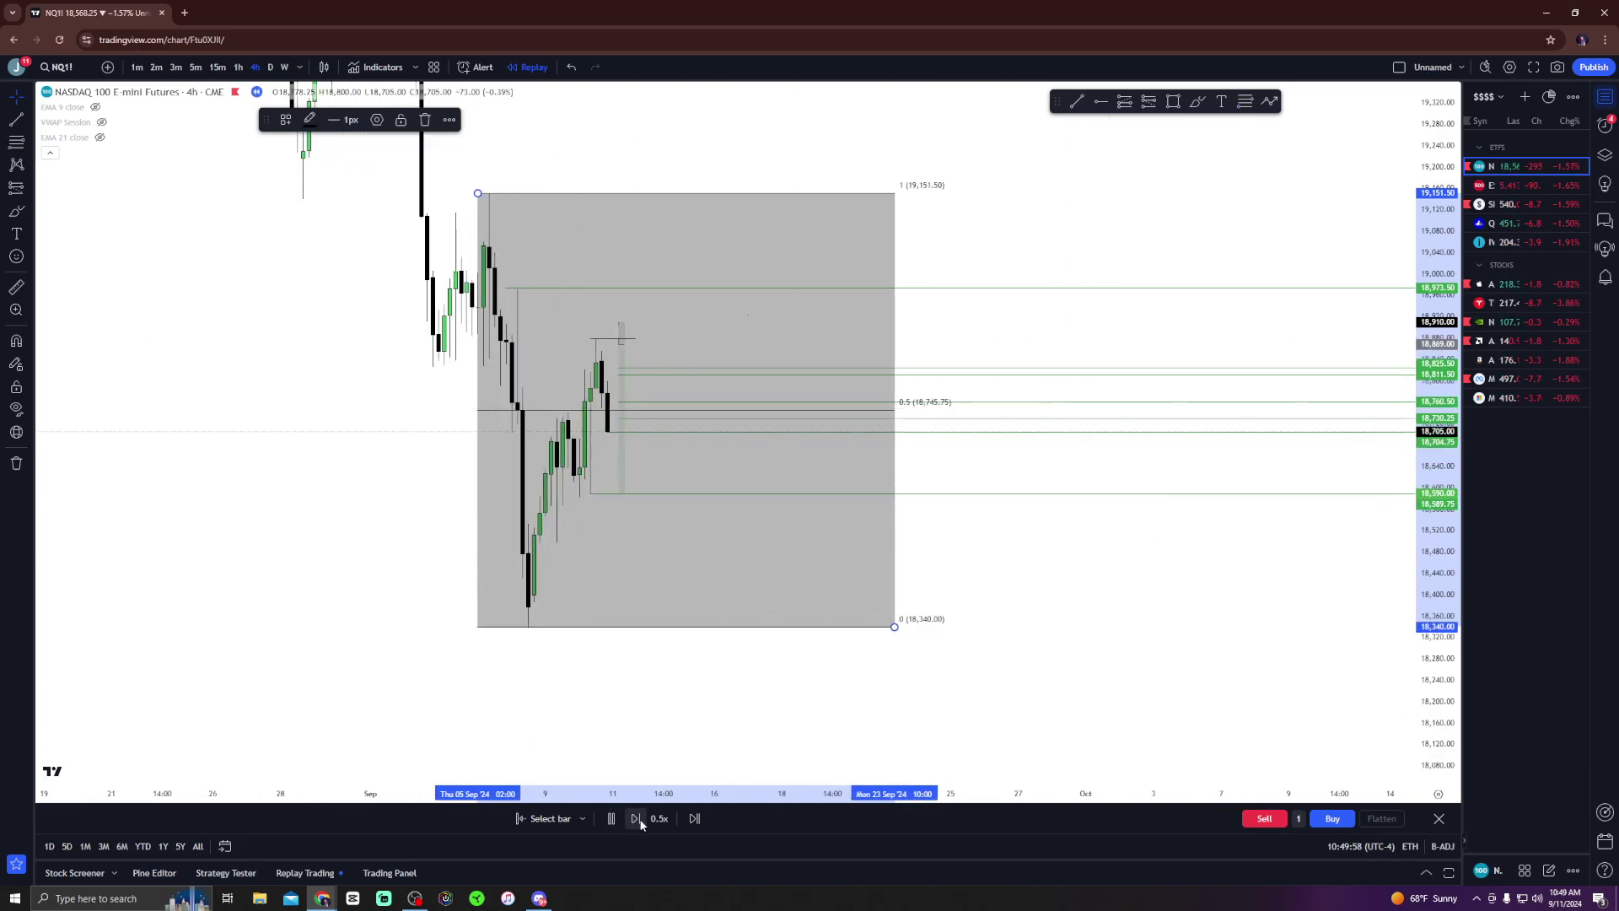
pyautogui.press('Delete')
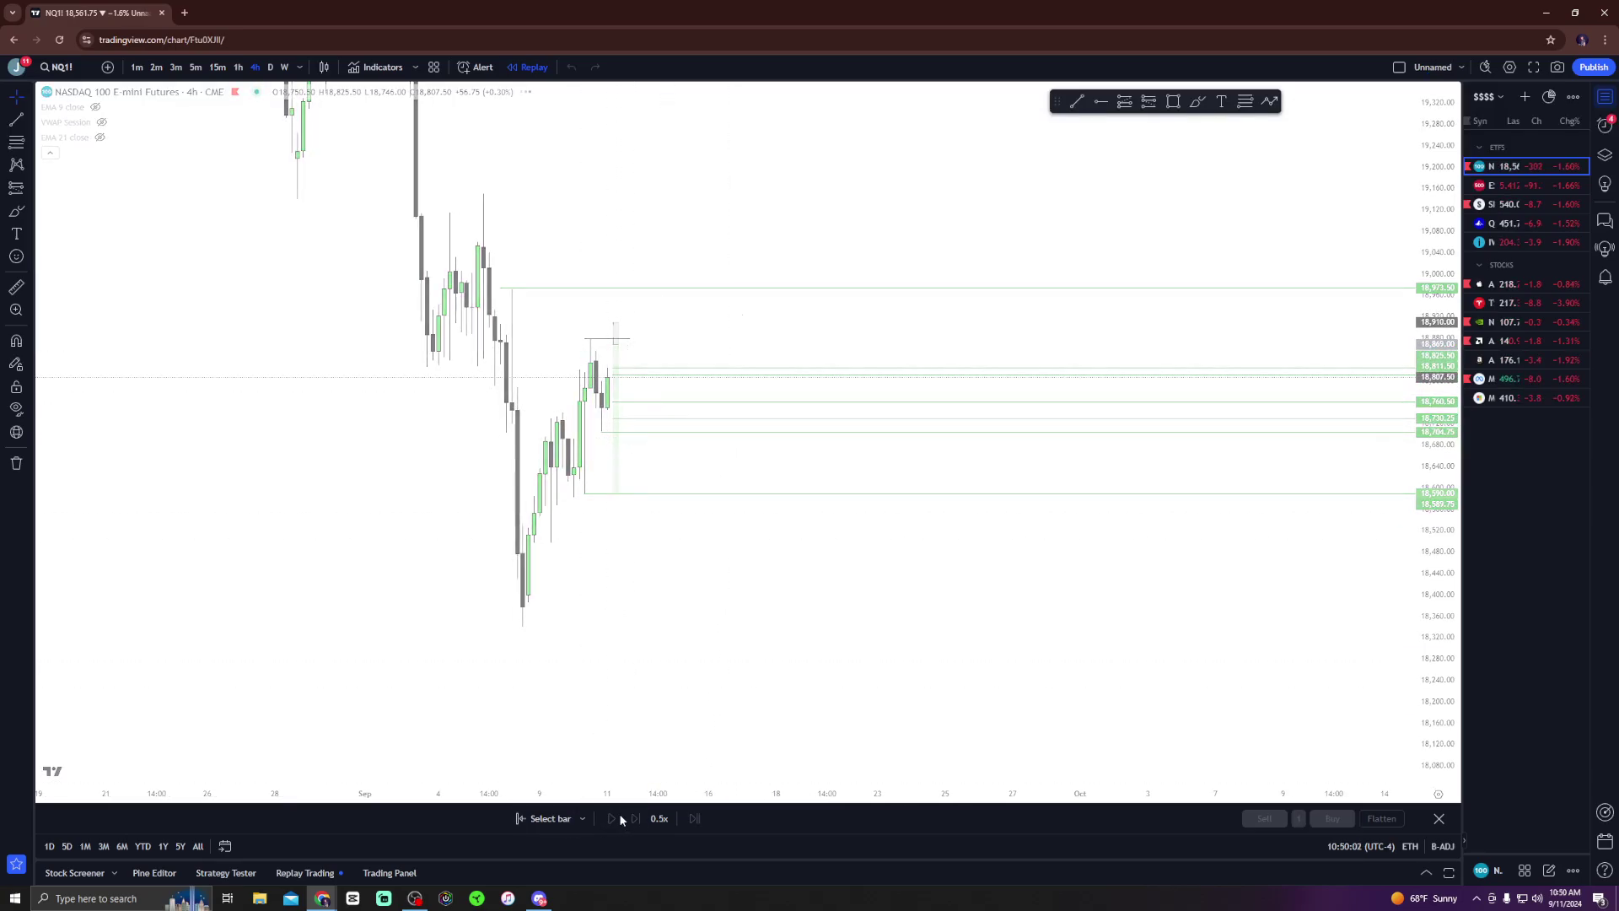
# Pan and zoom the replay chart, then view it on 15-minute candles
pyautogui.moveTo(979, 511); pyautogui.dragTo(462, 498)
pyautogui.scroll(2, 606, 523)
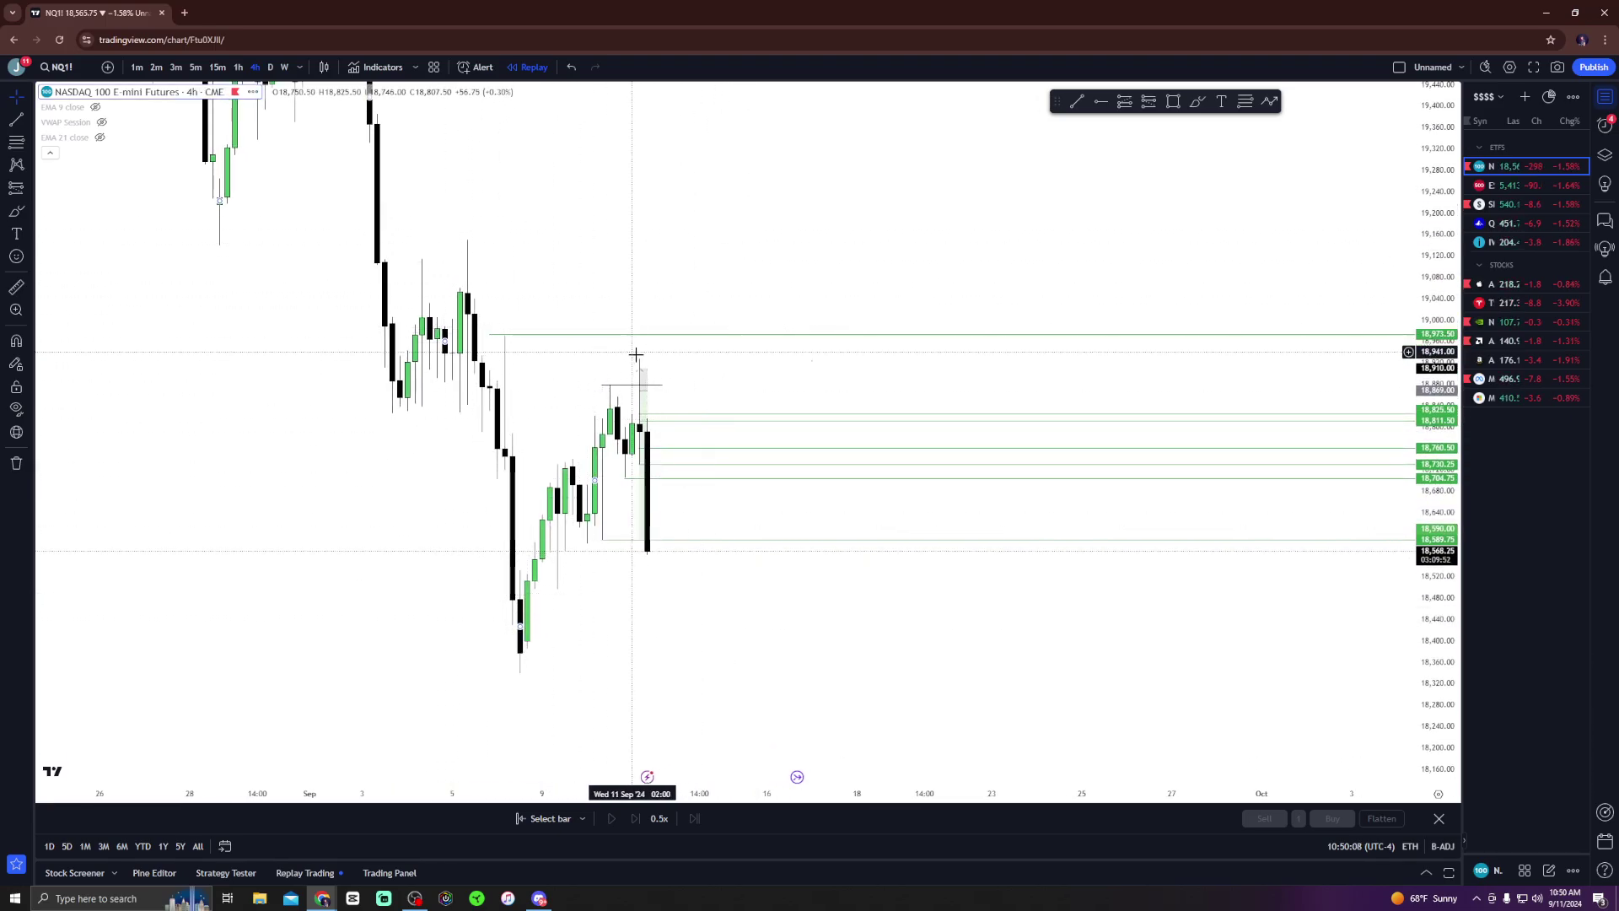
pyautogui.click(216, 68)
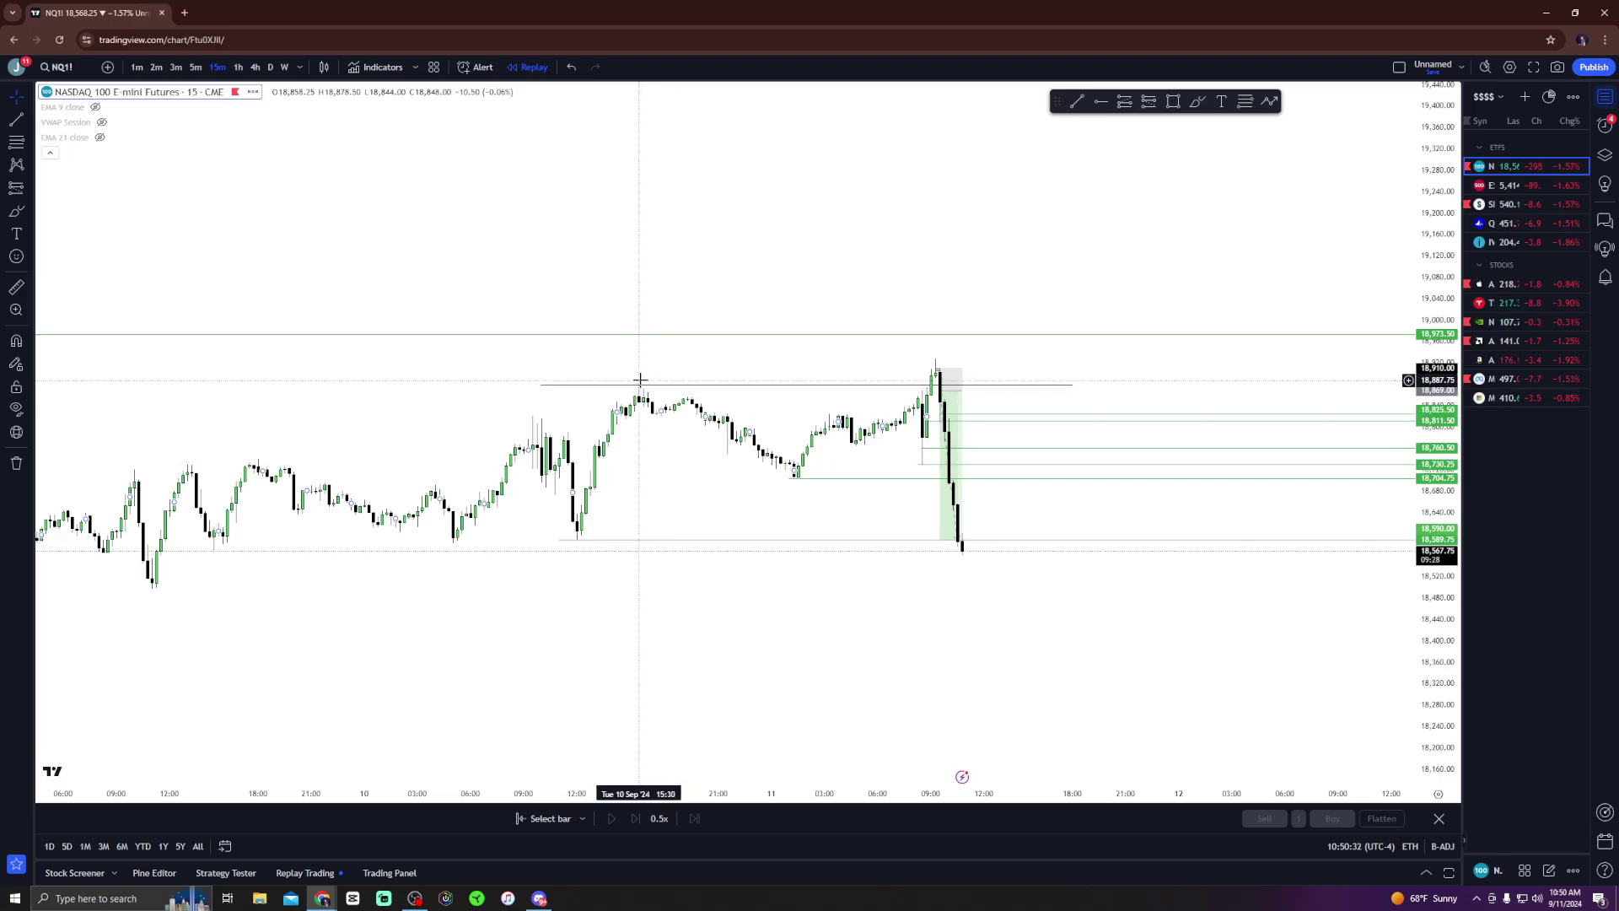
# Return to 4-hour, bring the latest candles into view, and hide all drawings
pyautogui.click(256, 66)
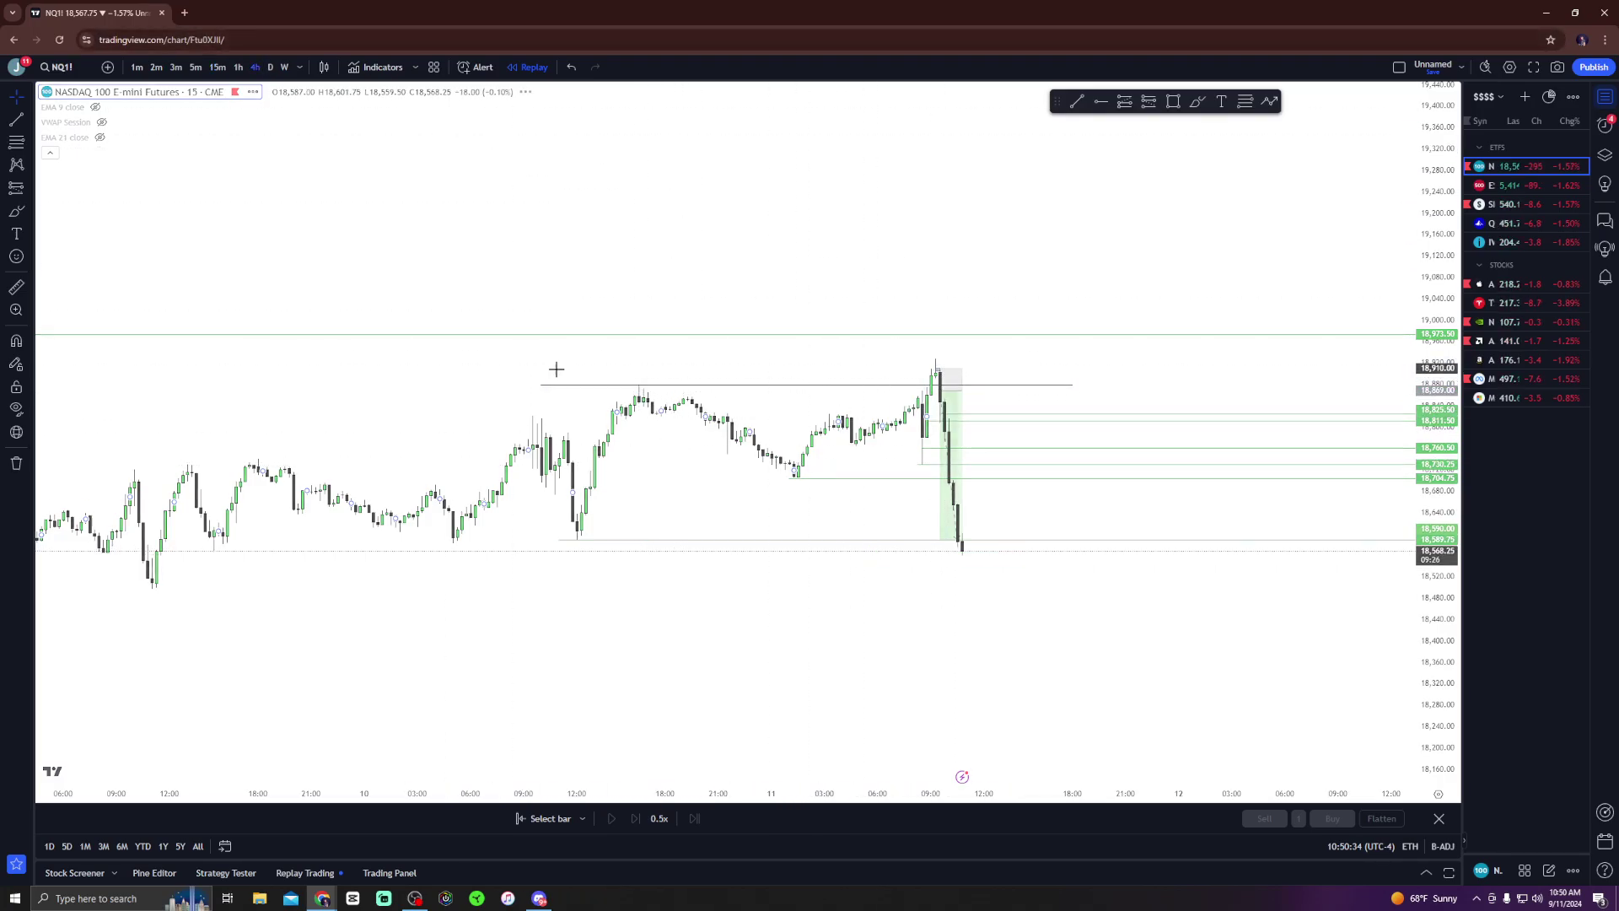
pyautogui.scroll(6, 680, 489)
pyautogui.moveTo(682, 393); pyautogui.dragTo(788, 387)
pyautogui.scroll(5, 797, 384)
pyautogui.moveTo(581, 360); pyautogui.dragTo(1172, 367)
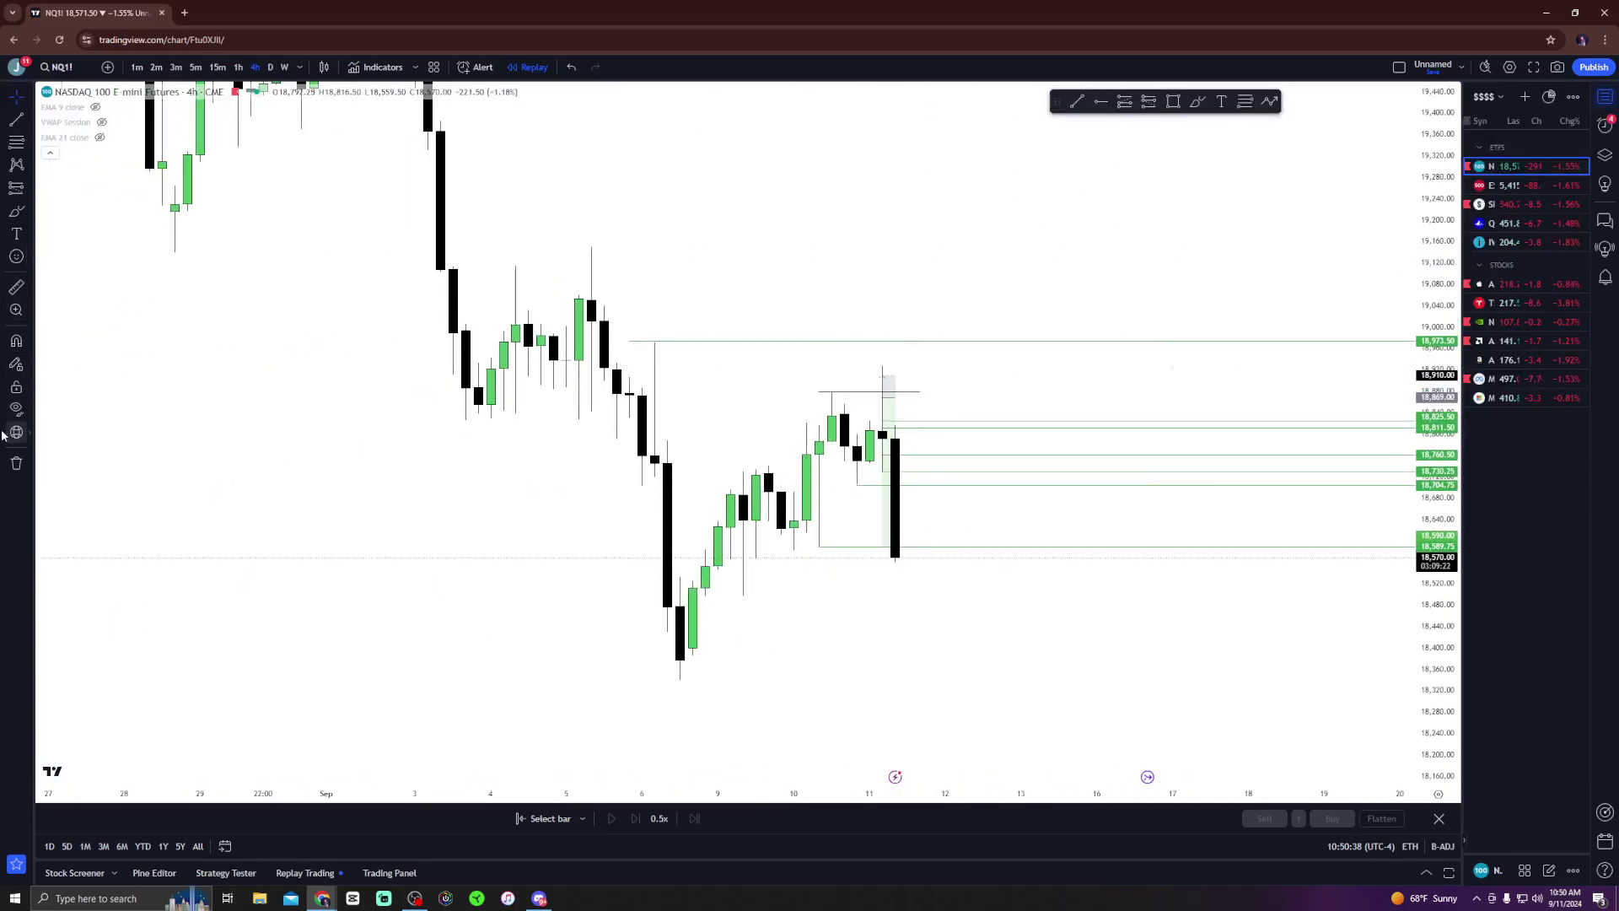
pyautogui.click(17, 408)
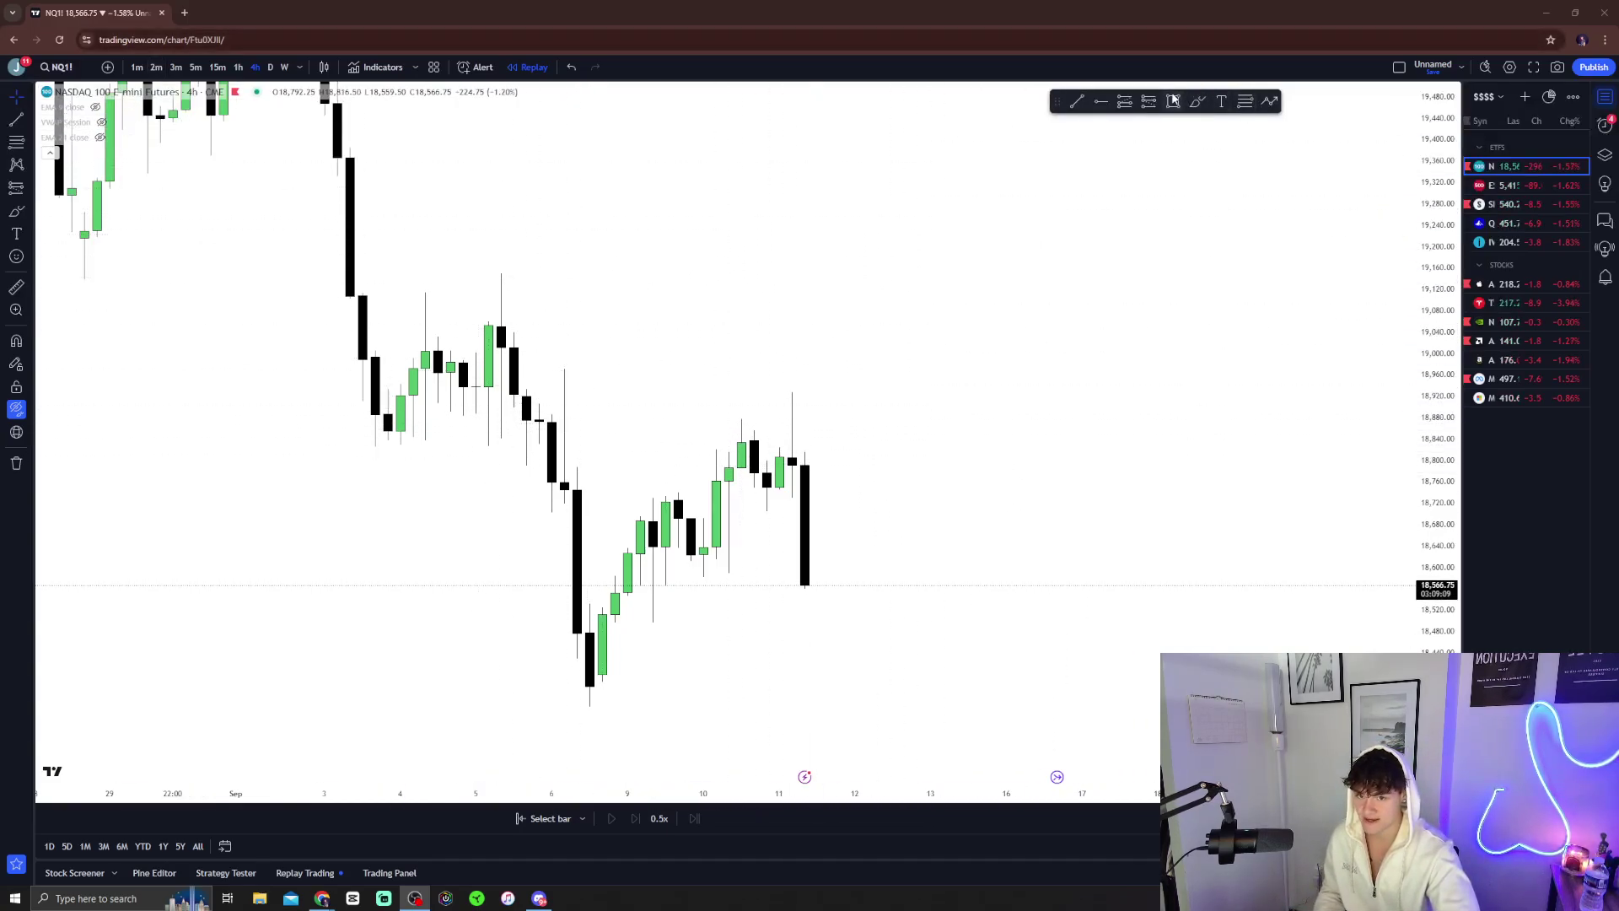
# Draw a gray rectangle zone over the early-September highs and adjust its position
pyautogui.click(1173, 101)
pyautogui.moveTo(463, 445); pyautogui.dragTo(1057, 321)
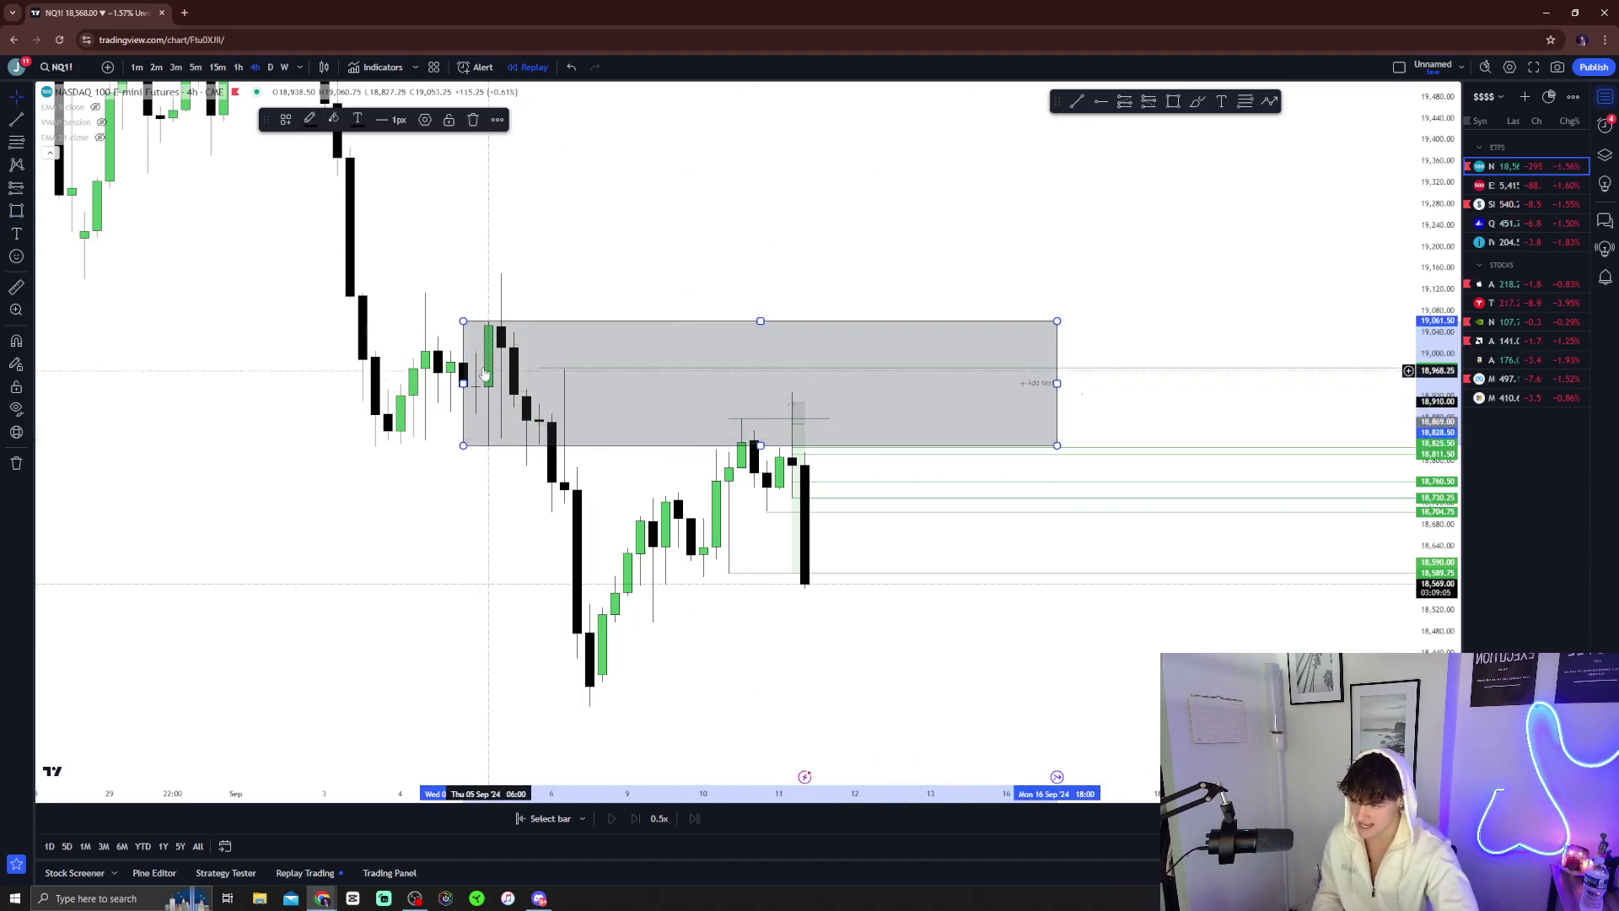
pyautogui.moveTo(485, 373); pyautogui.dragTo(397, 395)
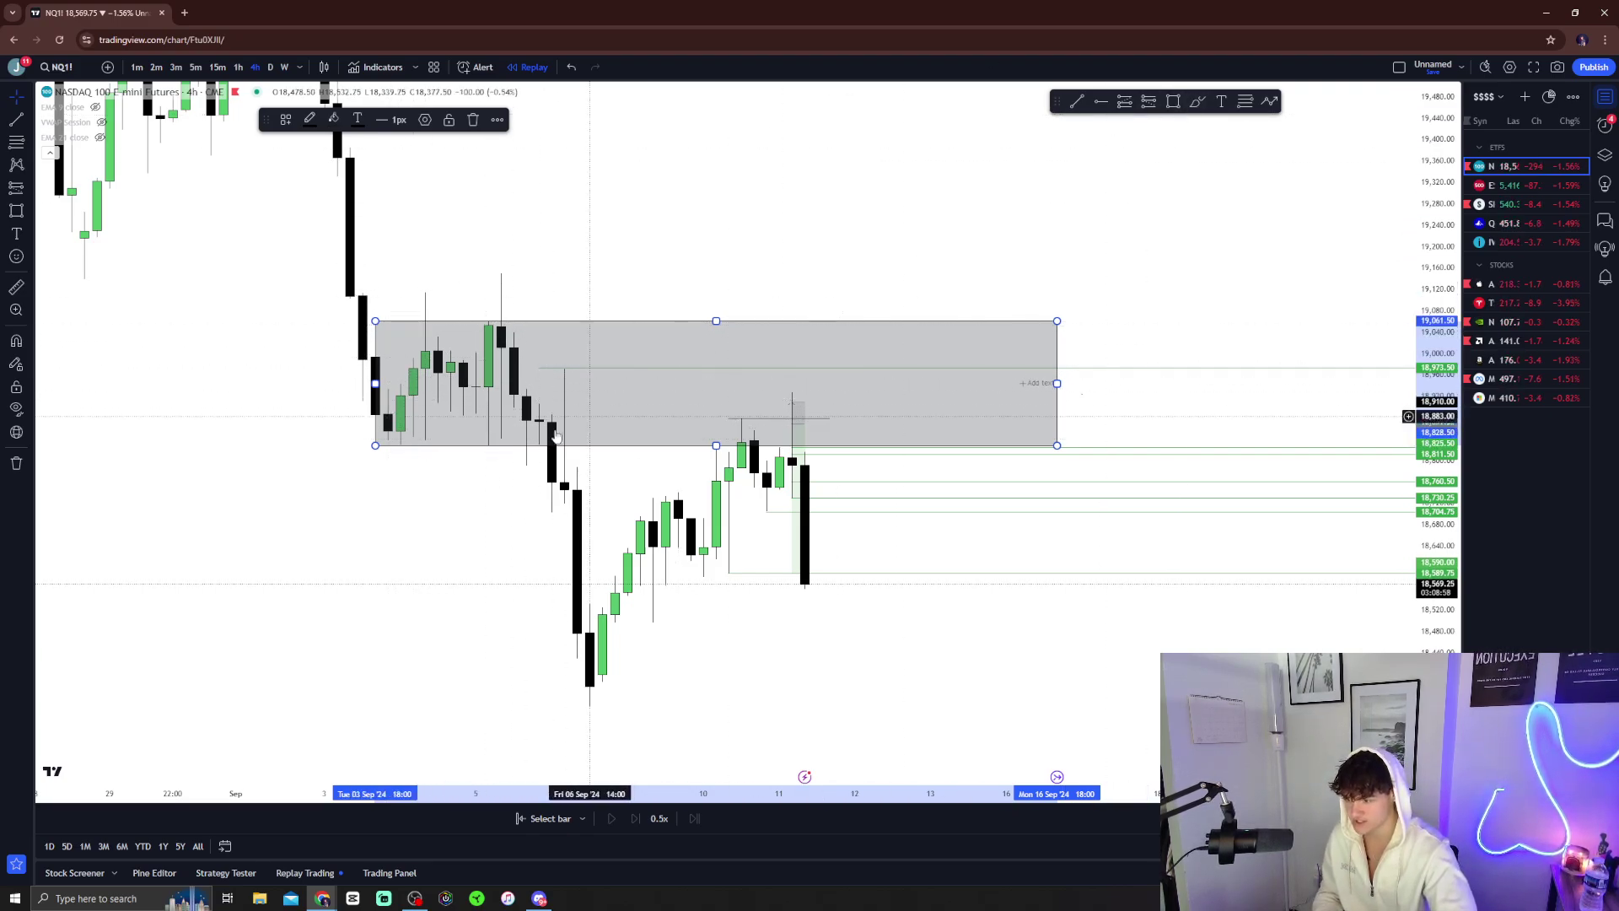
pyautogui.moveTo(387, 376)
pyautogui.mouseDown()
pyautogui.moveTo(413, 425)
pyautogui.moveTo(524, 330)
pyautogui.moveTo(557, 634)
pyautogui.moveTo(420, 370)
pyautogui.moveTo(349, 384)
pyautogui.mouseUp()
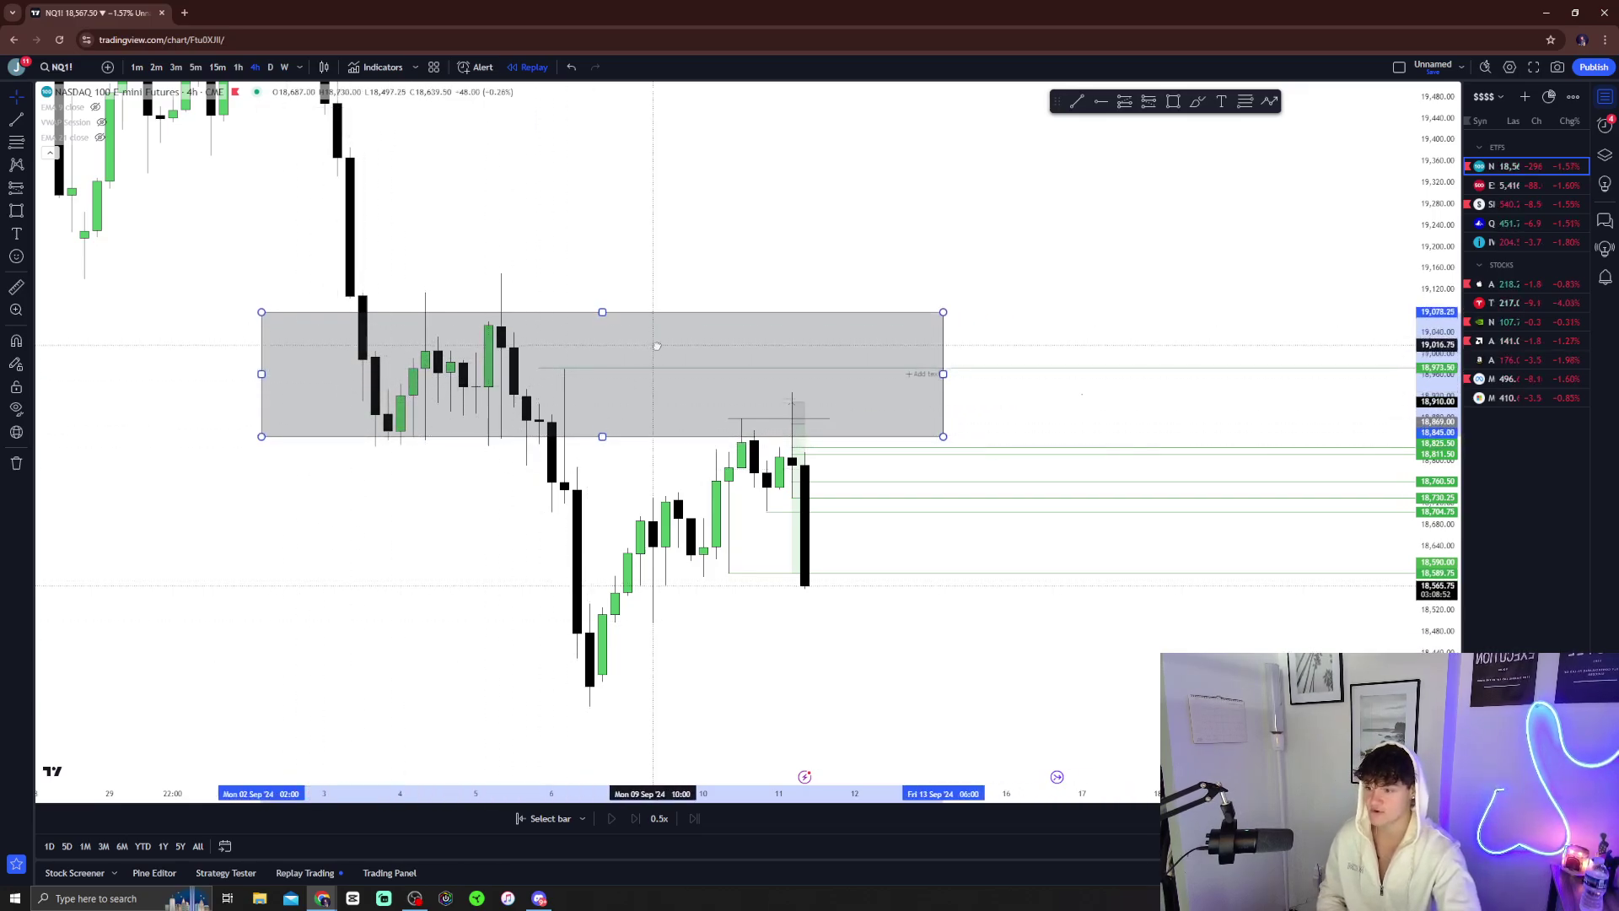
pyautogui.moveTo(657, 346); pyautogui.dragTo(833, 361)
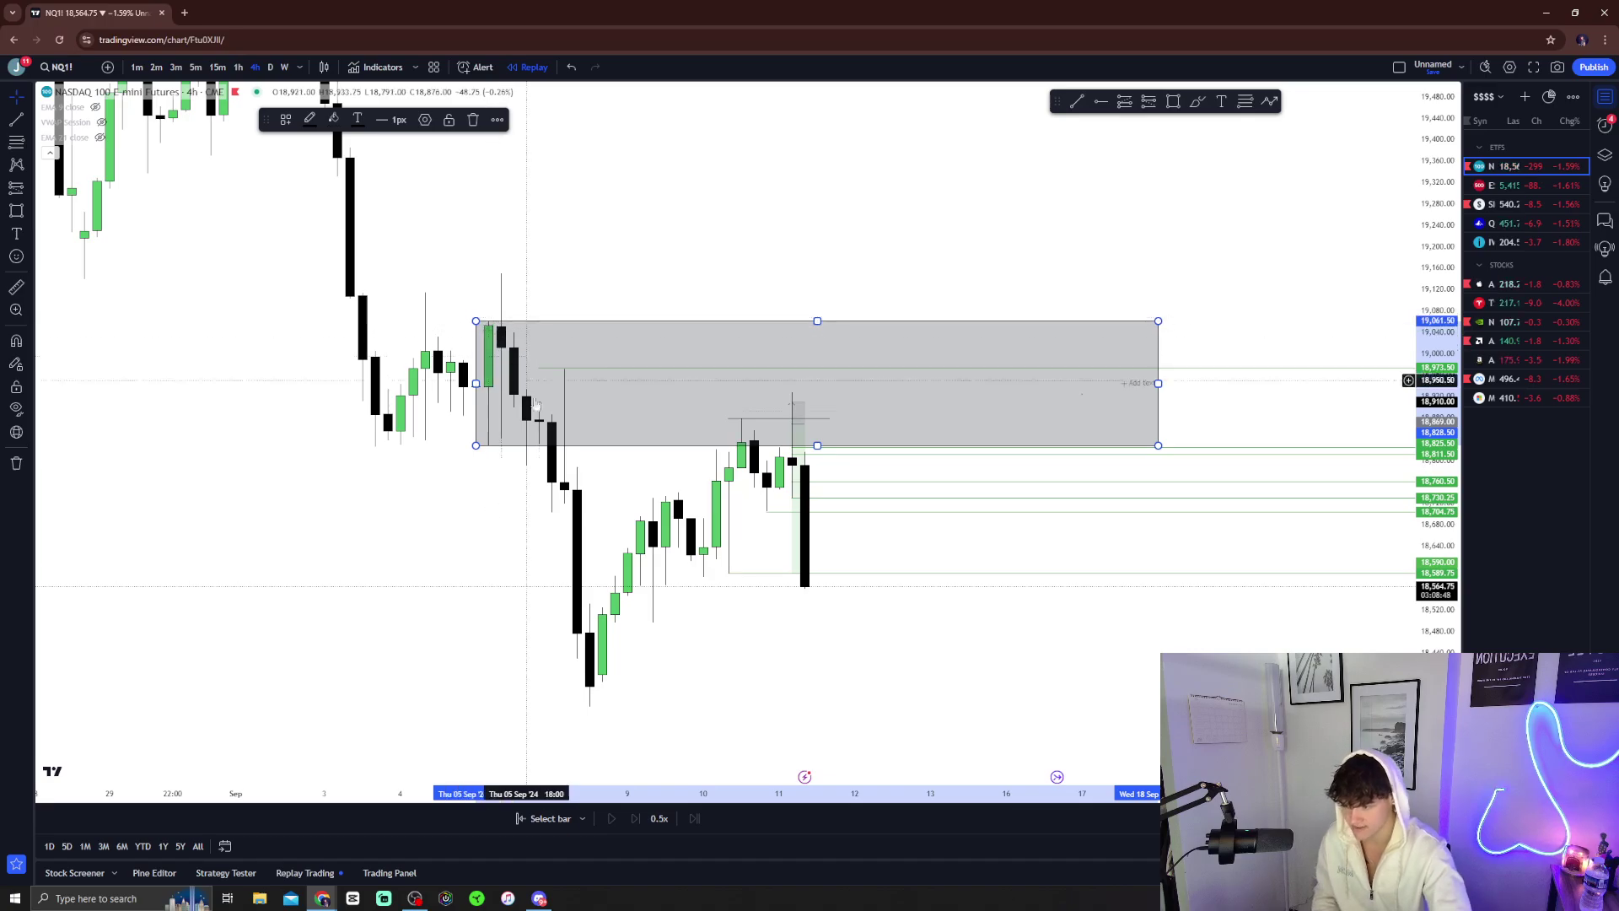
# Add a thin rectangle along the zone's lower edge, then hide all drawings
pyautogui.click(807, 685)
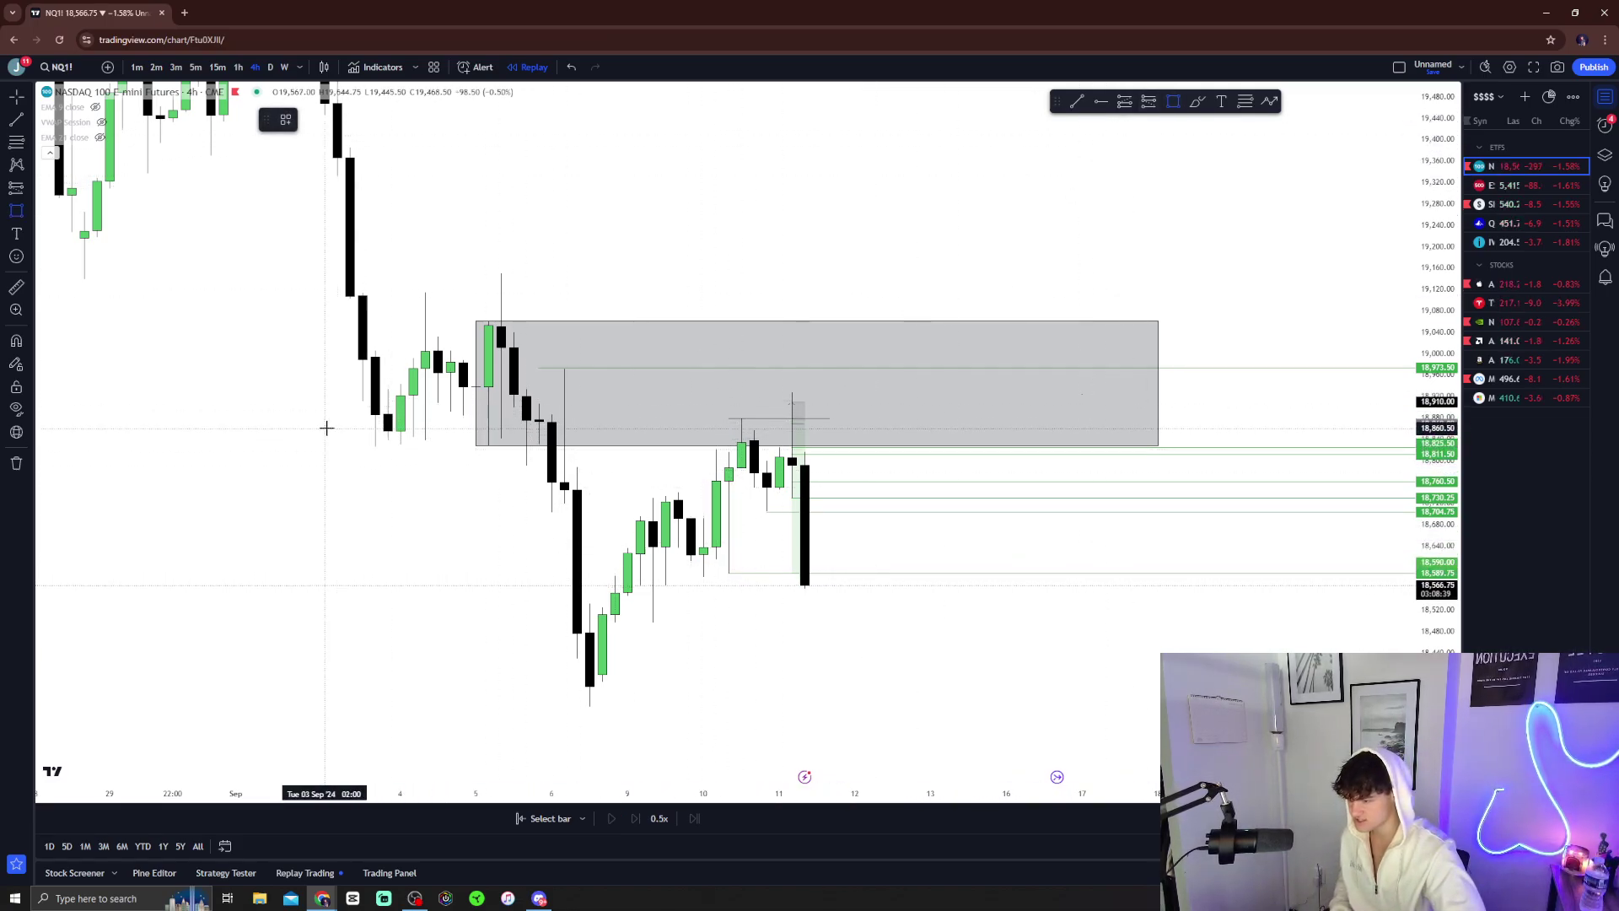
pyautogui.moveTo(325, 428); pyautogui.dragTo(1056, 451)
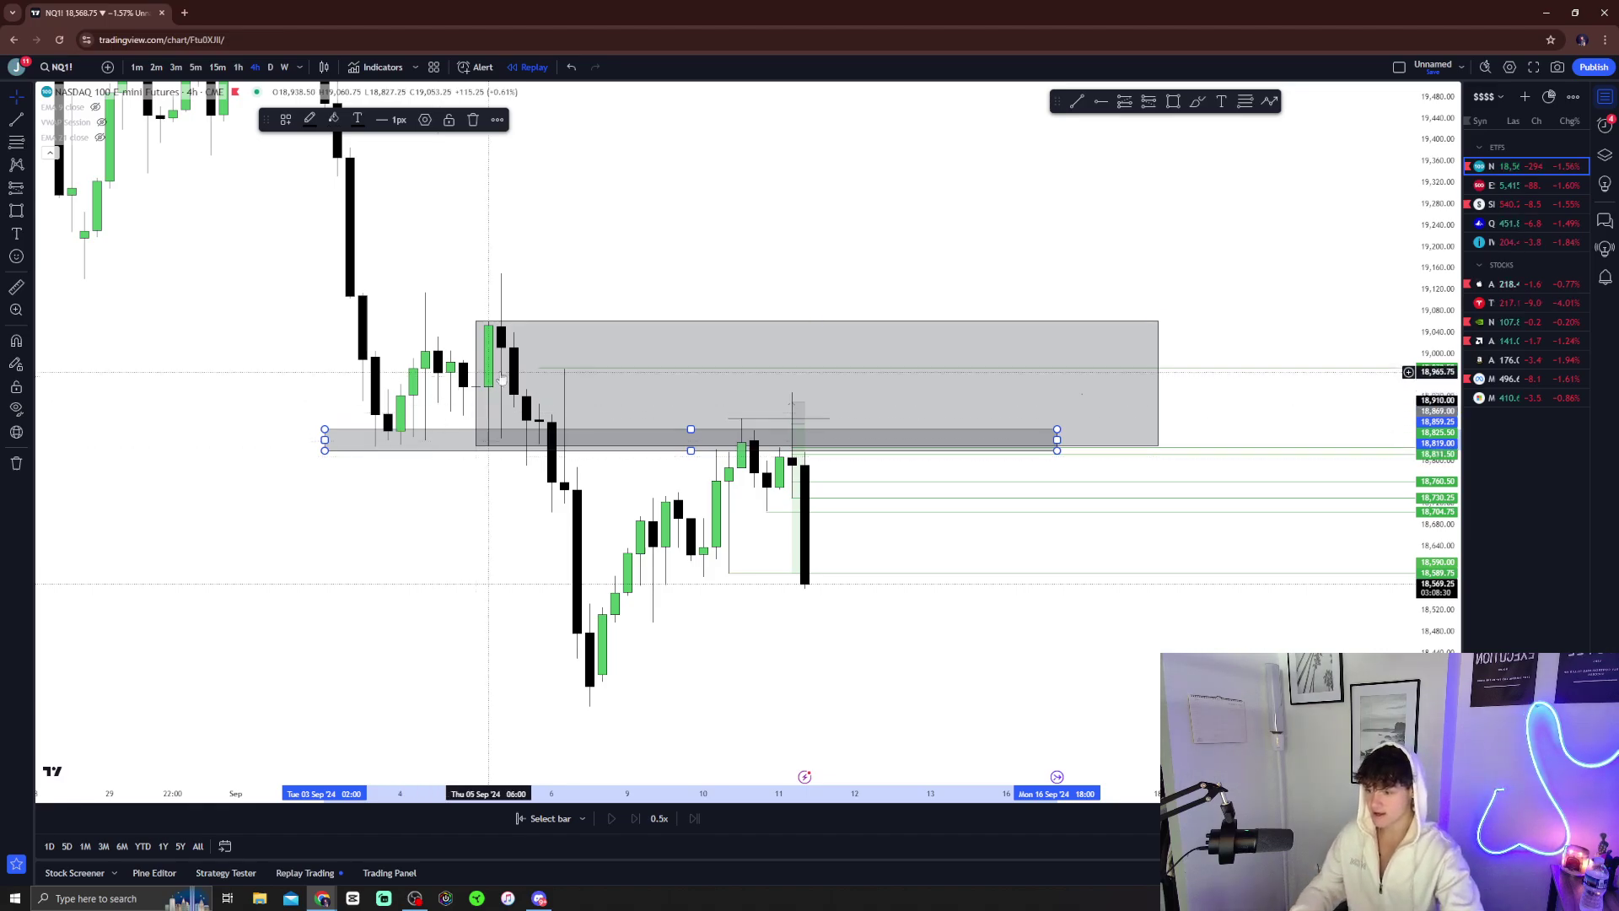
pyautogui.click(16, 409)
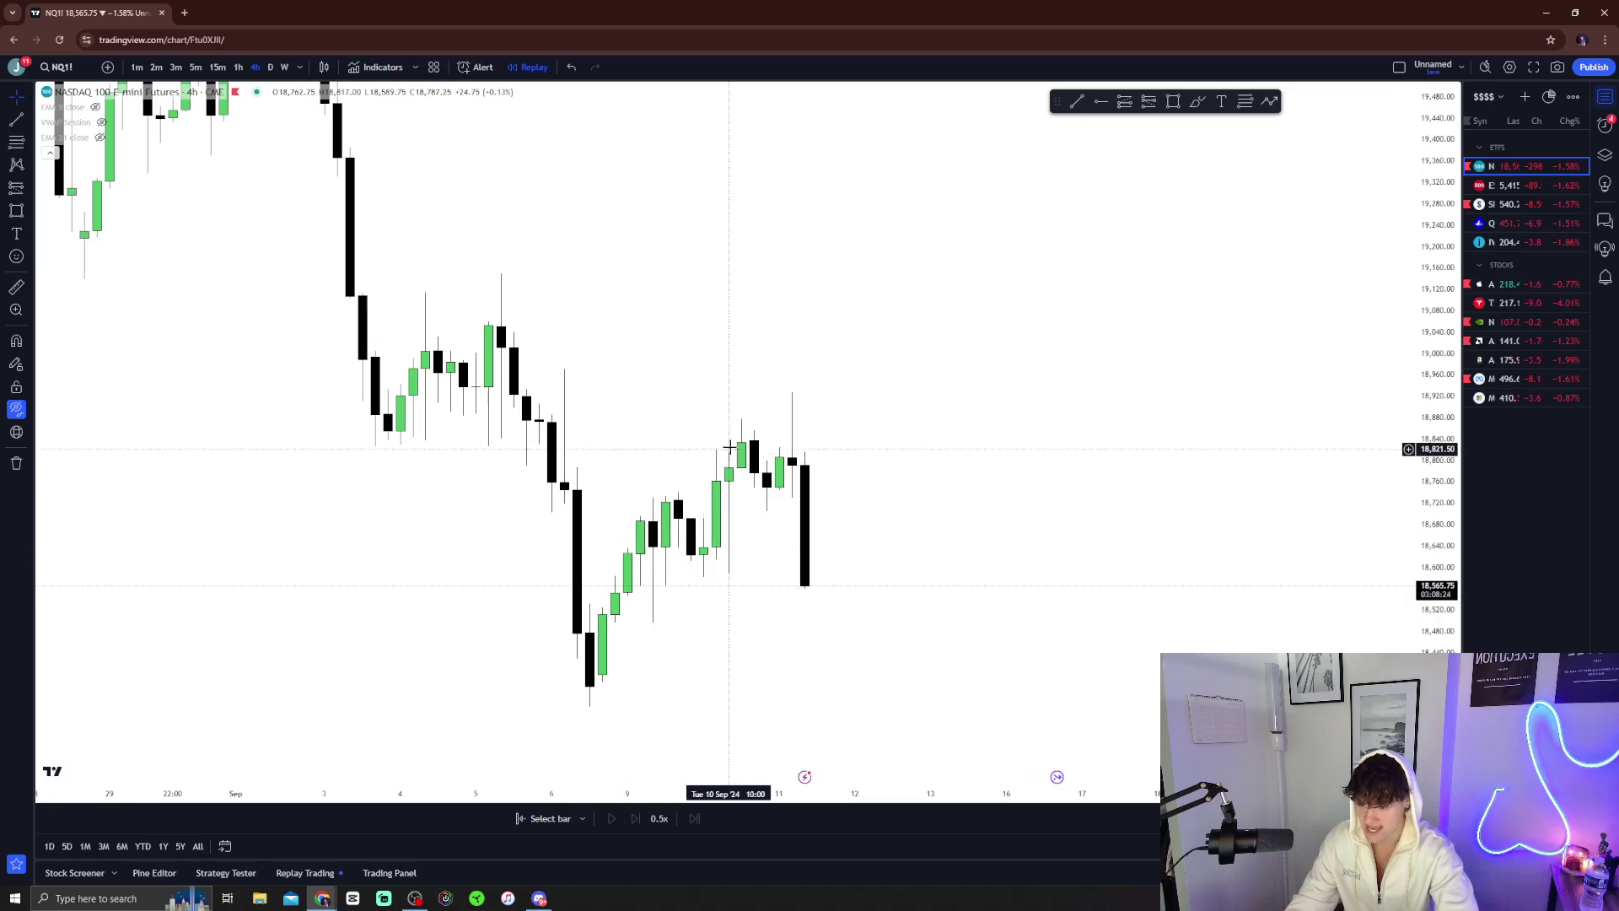
# Draw a thin gray rectangle under the wide zone, then select and delete it
pyautogui.hotkey('alt', 'shift', 'r')
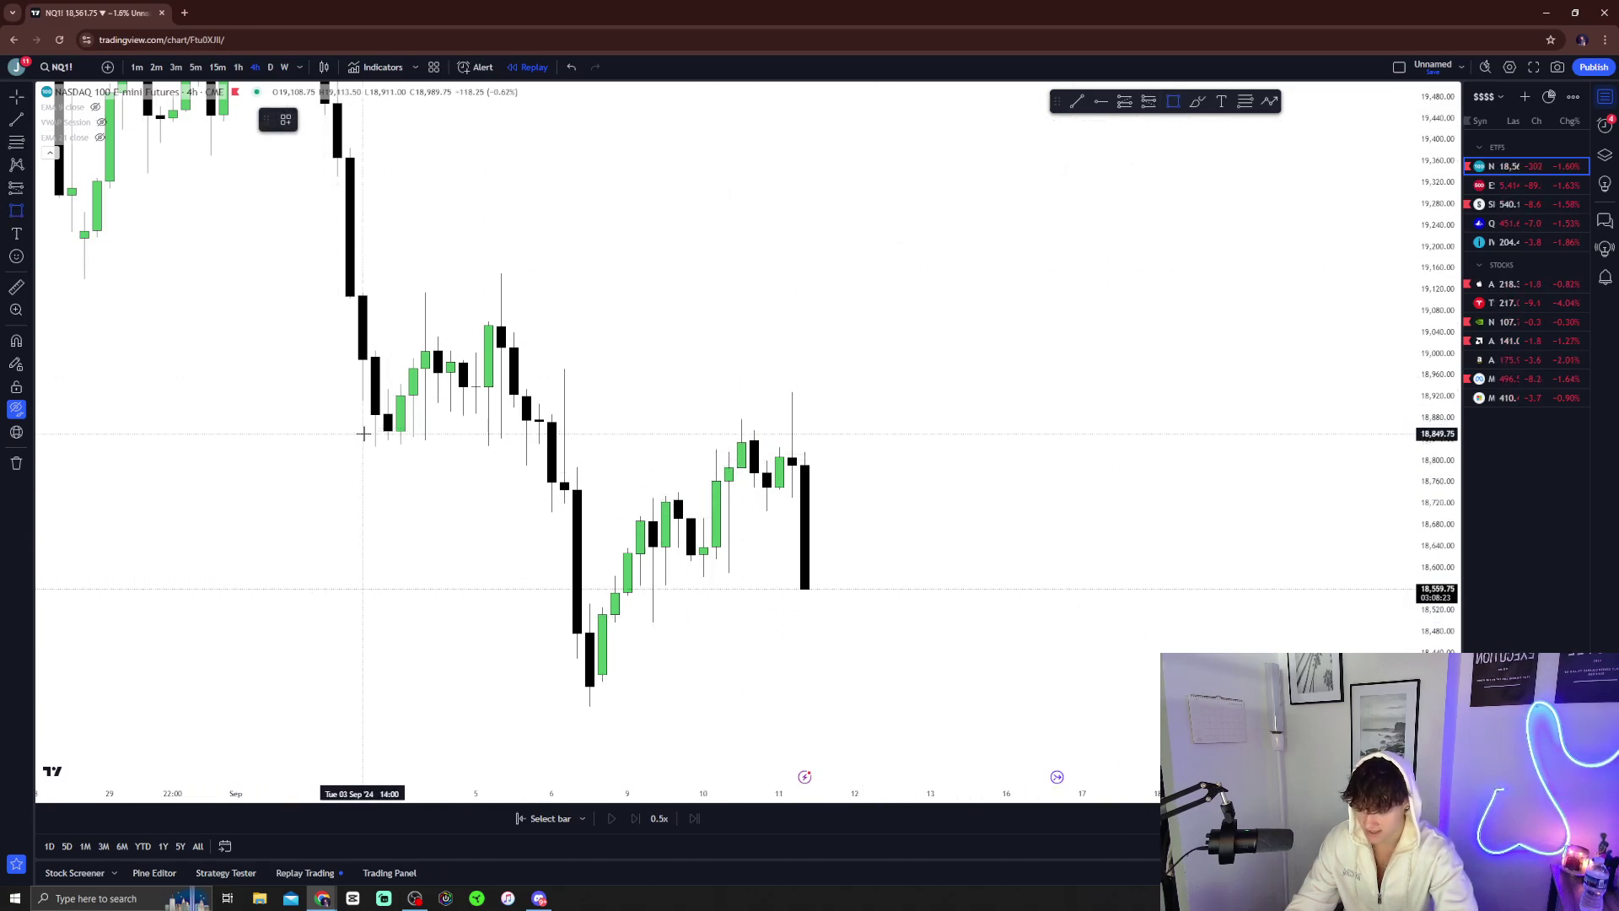
pyautogui.moveTo(363, 434); pyautogui.dragTo(968, 446)
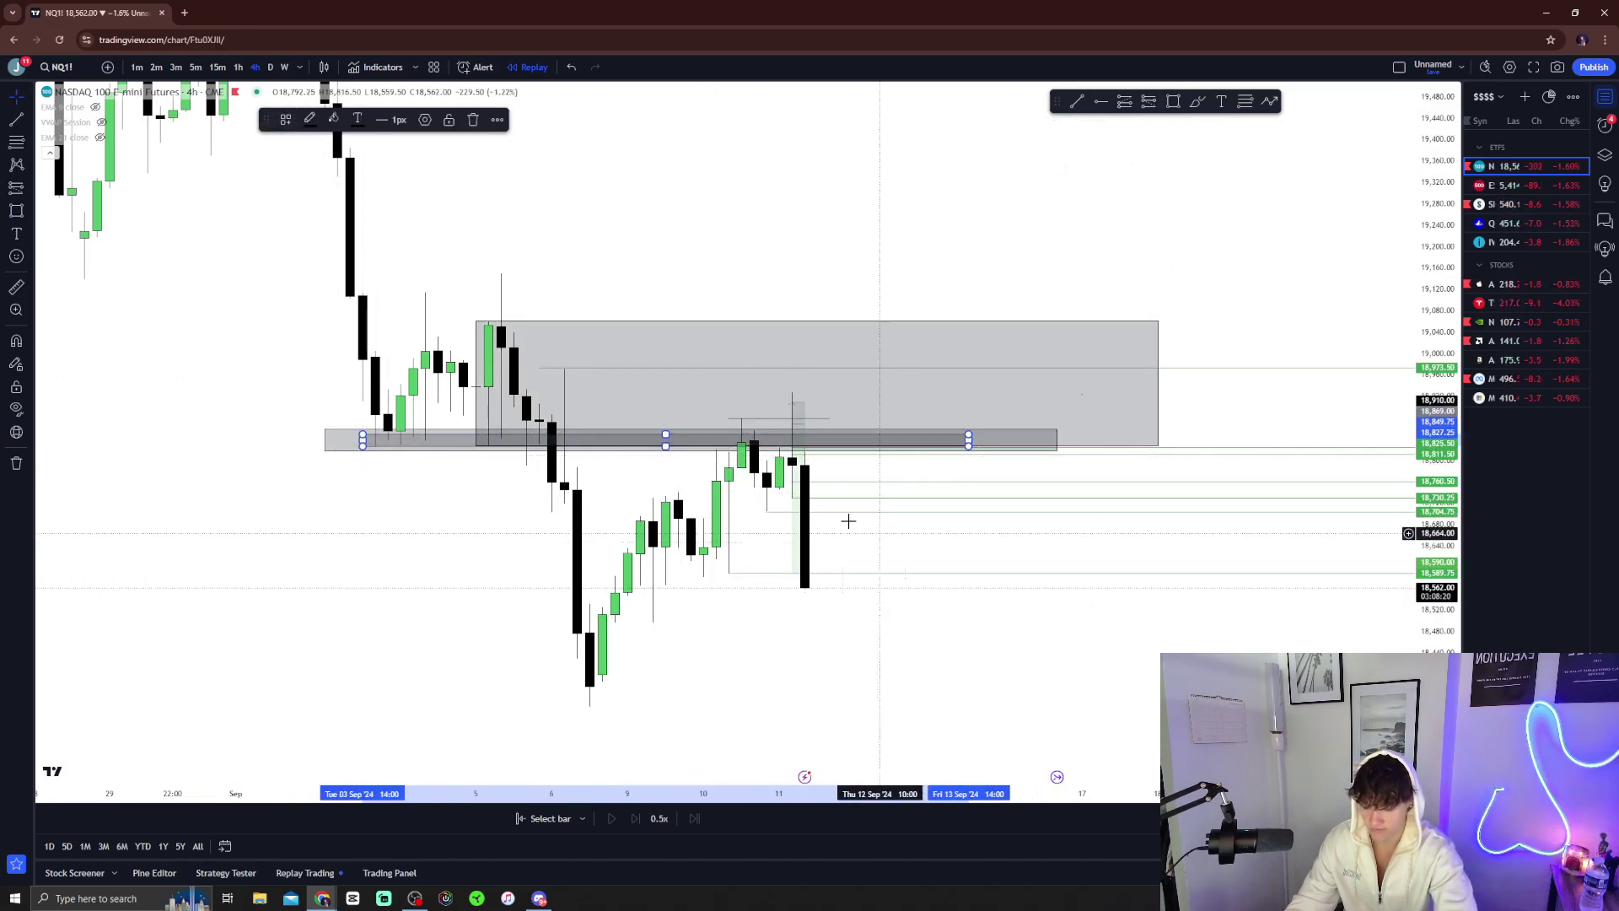
pyautogui.click(345, 424)
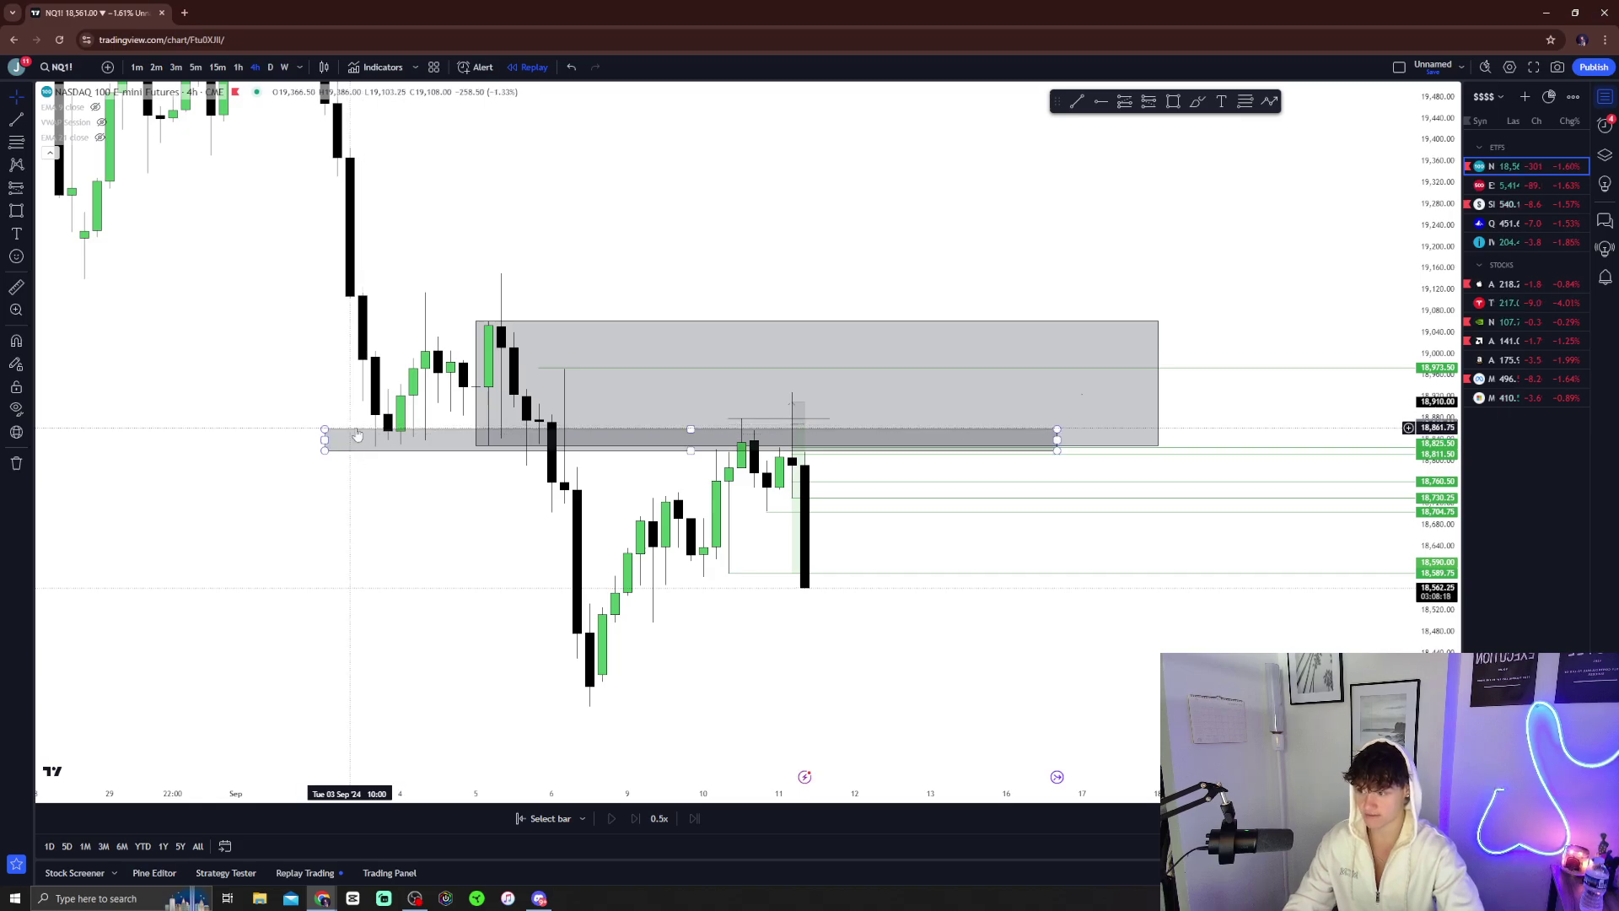
pyautogui.click(358, 436)
pyautogui.press('Delete')
# Reframe the chart around the zone and select the large grey supply box
pyautogui.moveTo(1358, 602); pyautogui.dragTo(1322, 590)
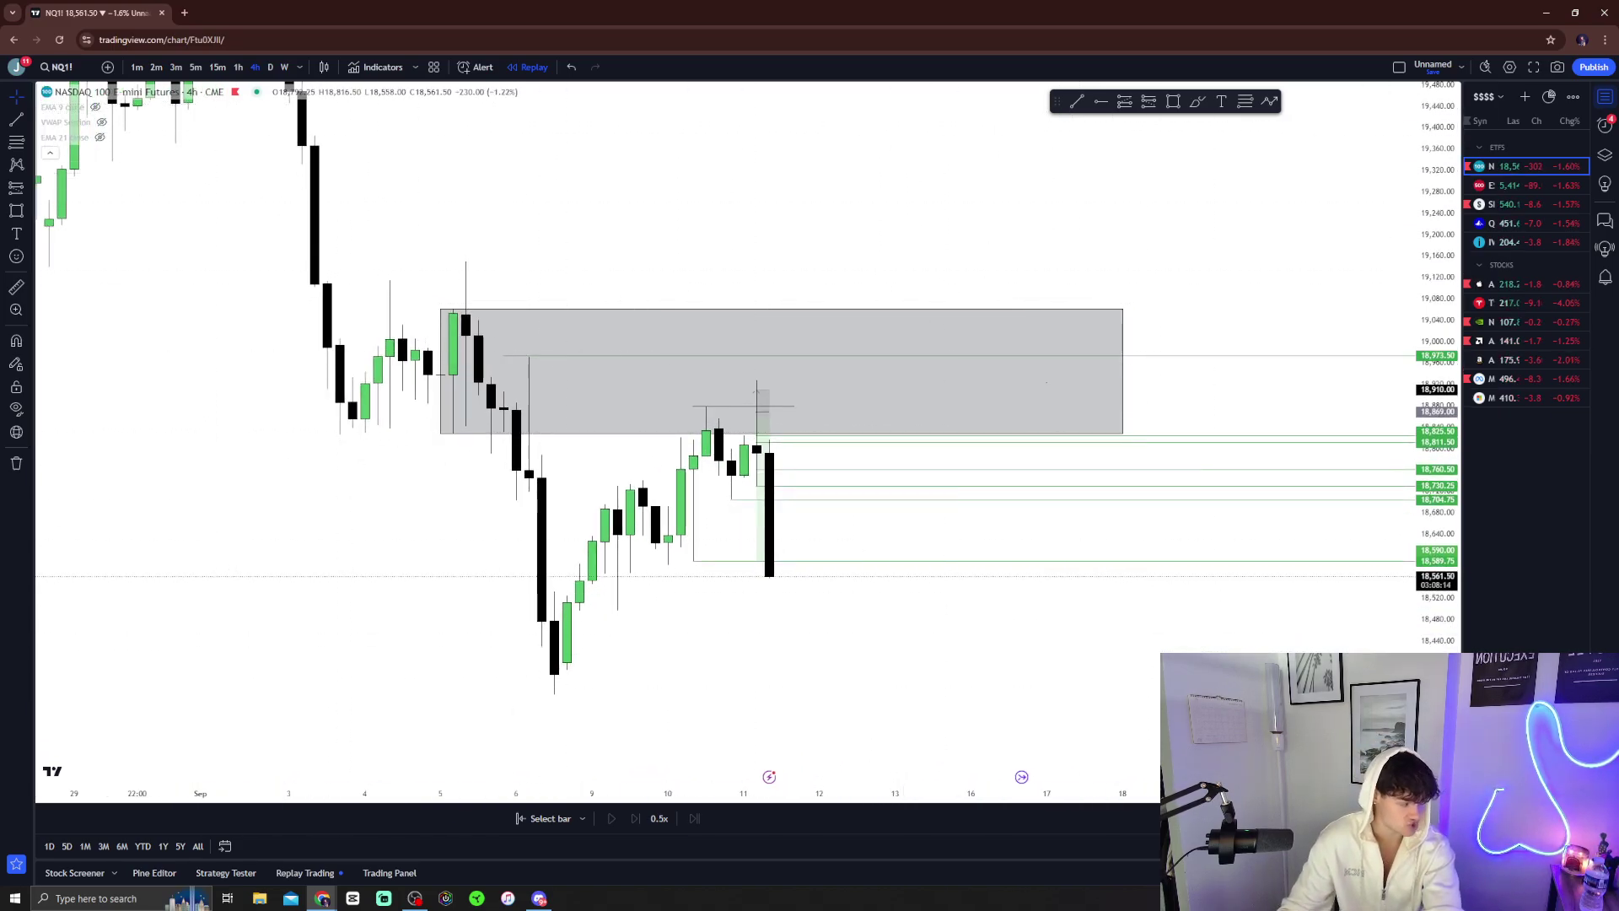
pyautogui.moveTo(963, 674); pyautogui.dragTo(945, 672)
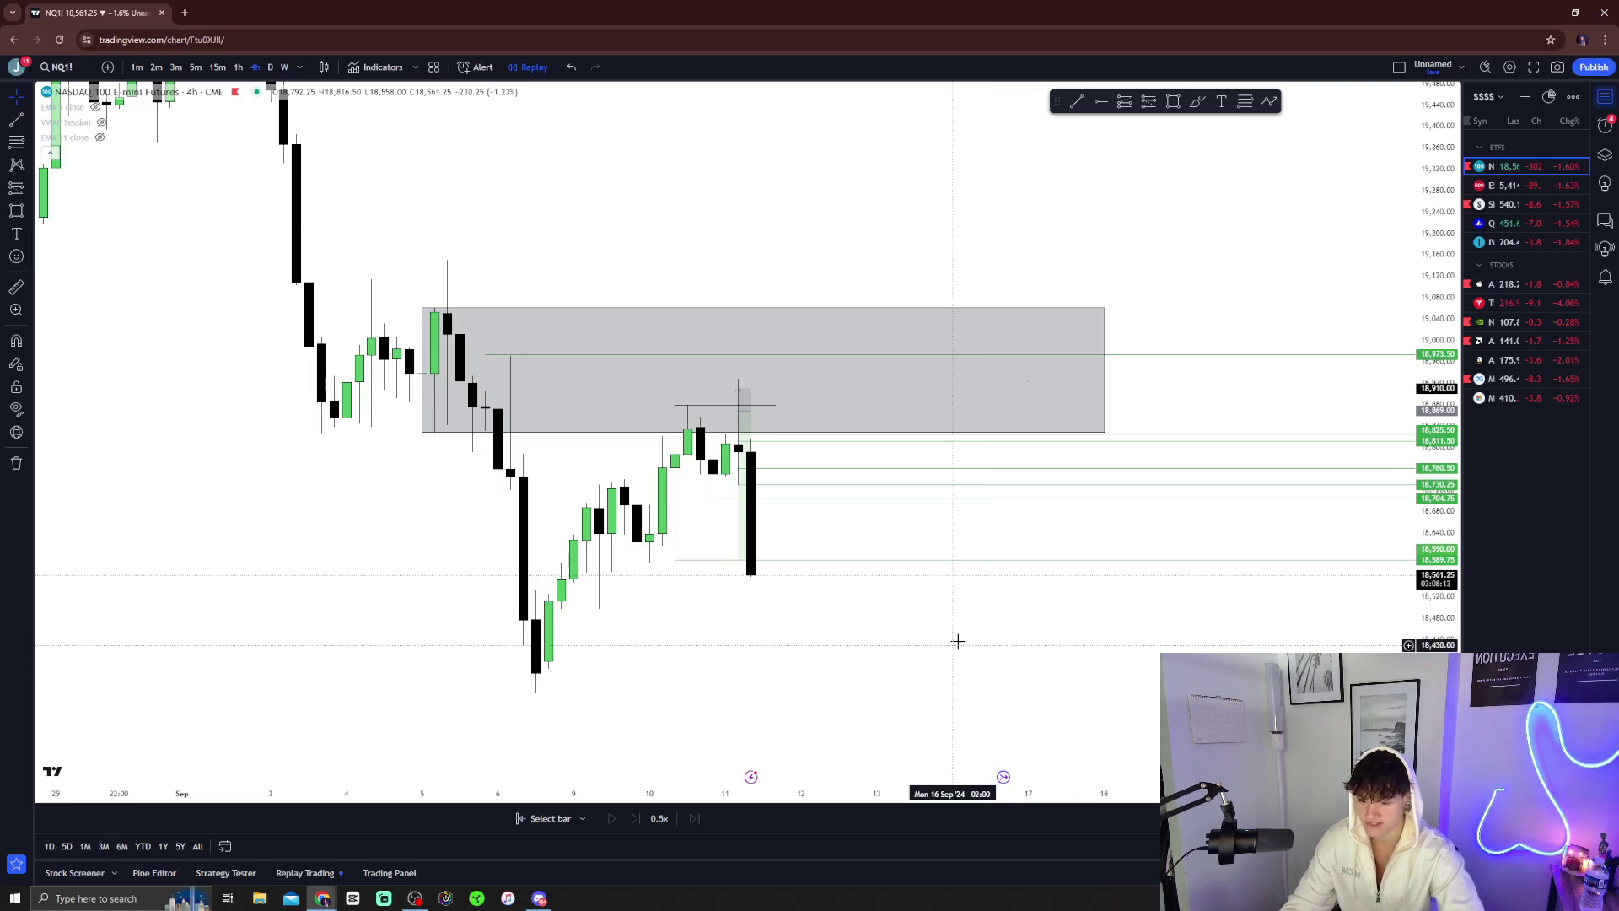
pyautogui.moveTo(893, 652); pyautogui.dragTo(867, 639)
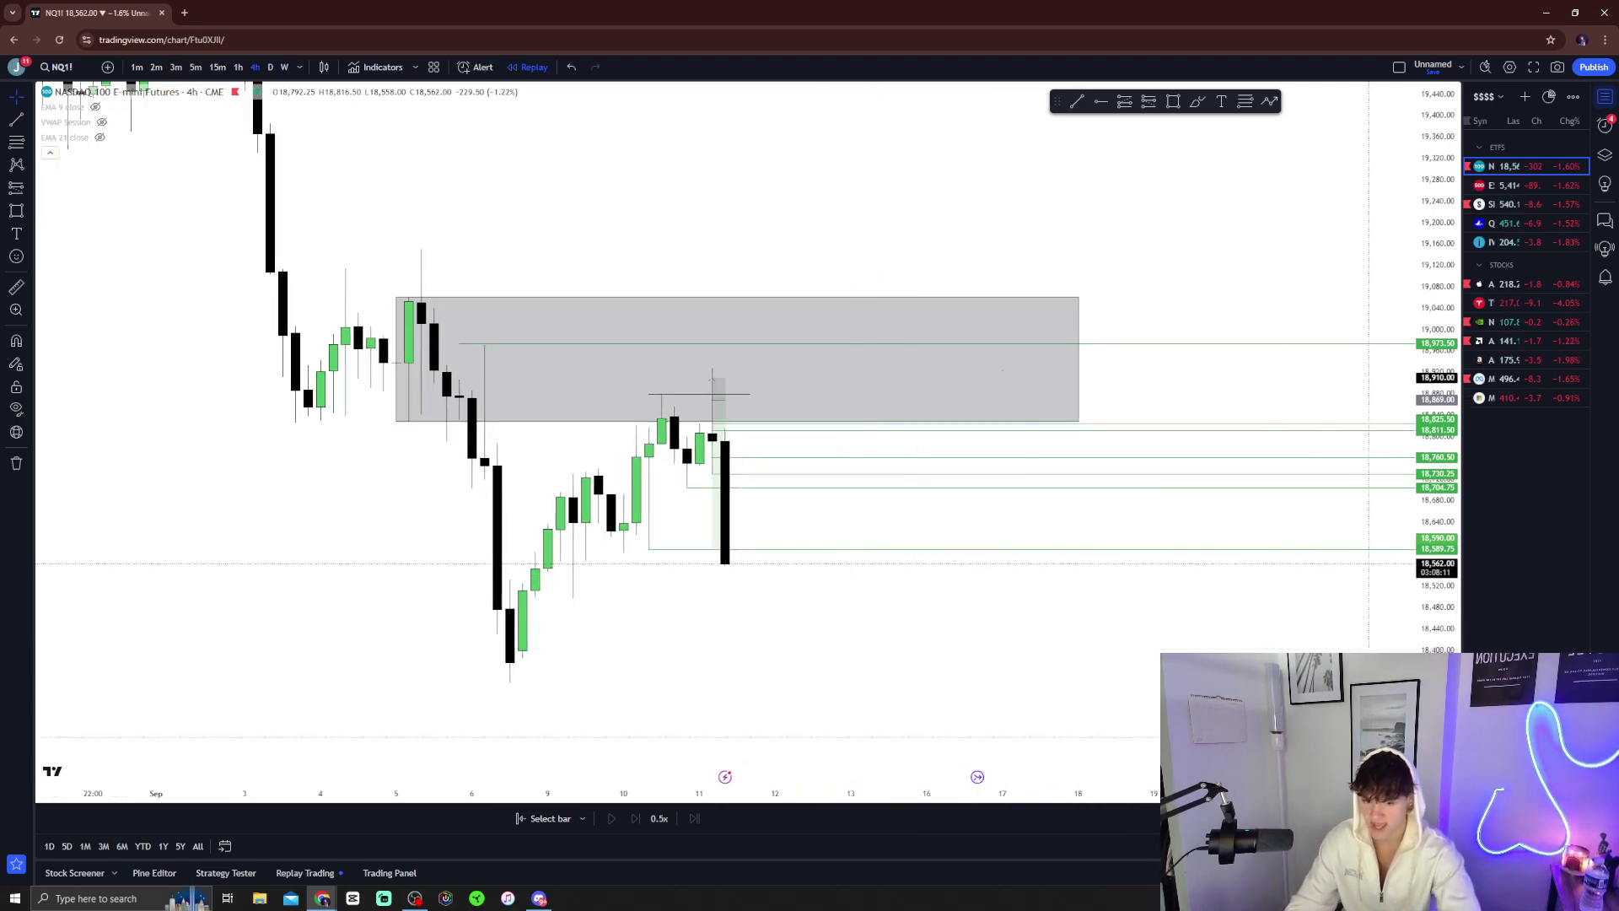
pyautogui.moveTo(1438, 725); pyautogui.dragTo(1436, 510)
pyautogui.moveTo(1037, 620); pyautogui.dragTo(987, 531)
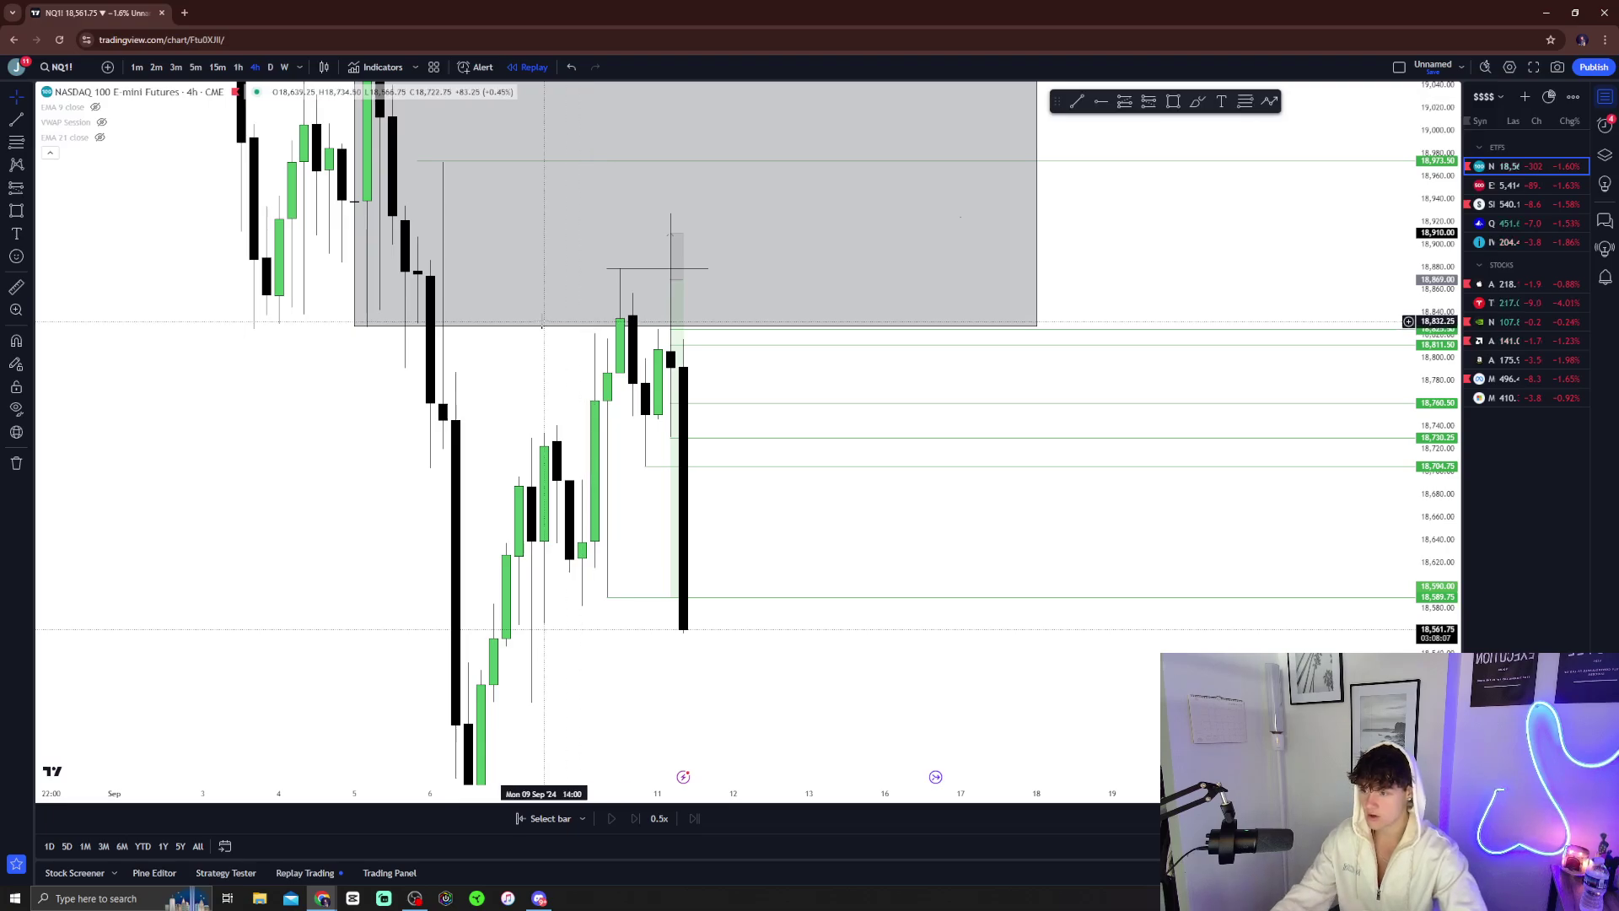
pyautogui.moveTo(877, 398); pyautogui.dragTo(886, 411)
pyautogui.moveTo(1443, 310); pyautogui.dragTo(1443, 506)
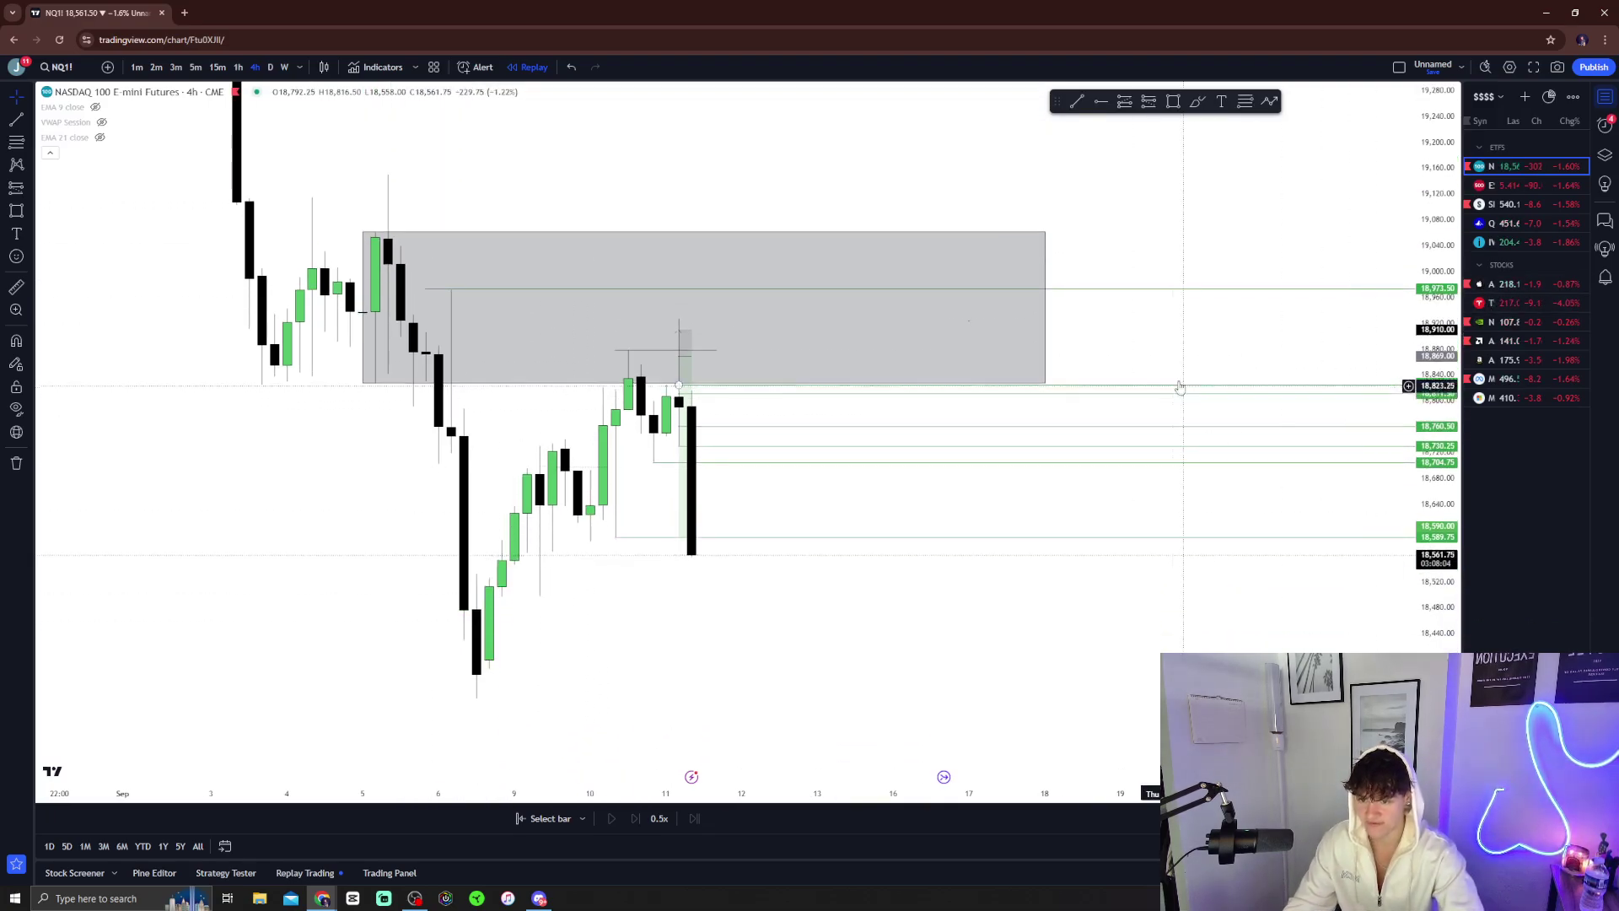
pyautogui.scroll(-3, 1189, 380)
pyautogui.moveTo(1232, 333); pyautogui.dragTo(1059, 371)
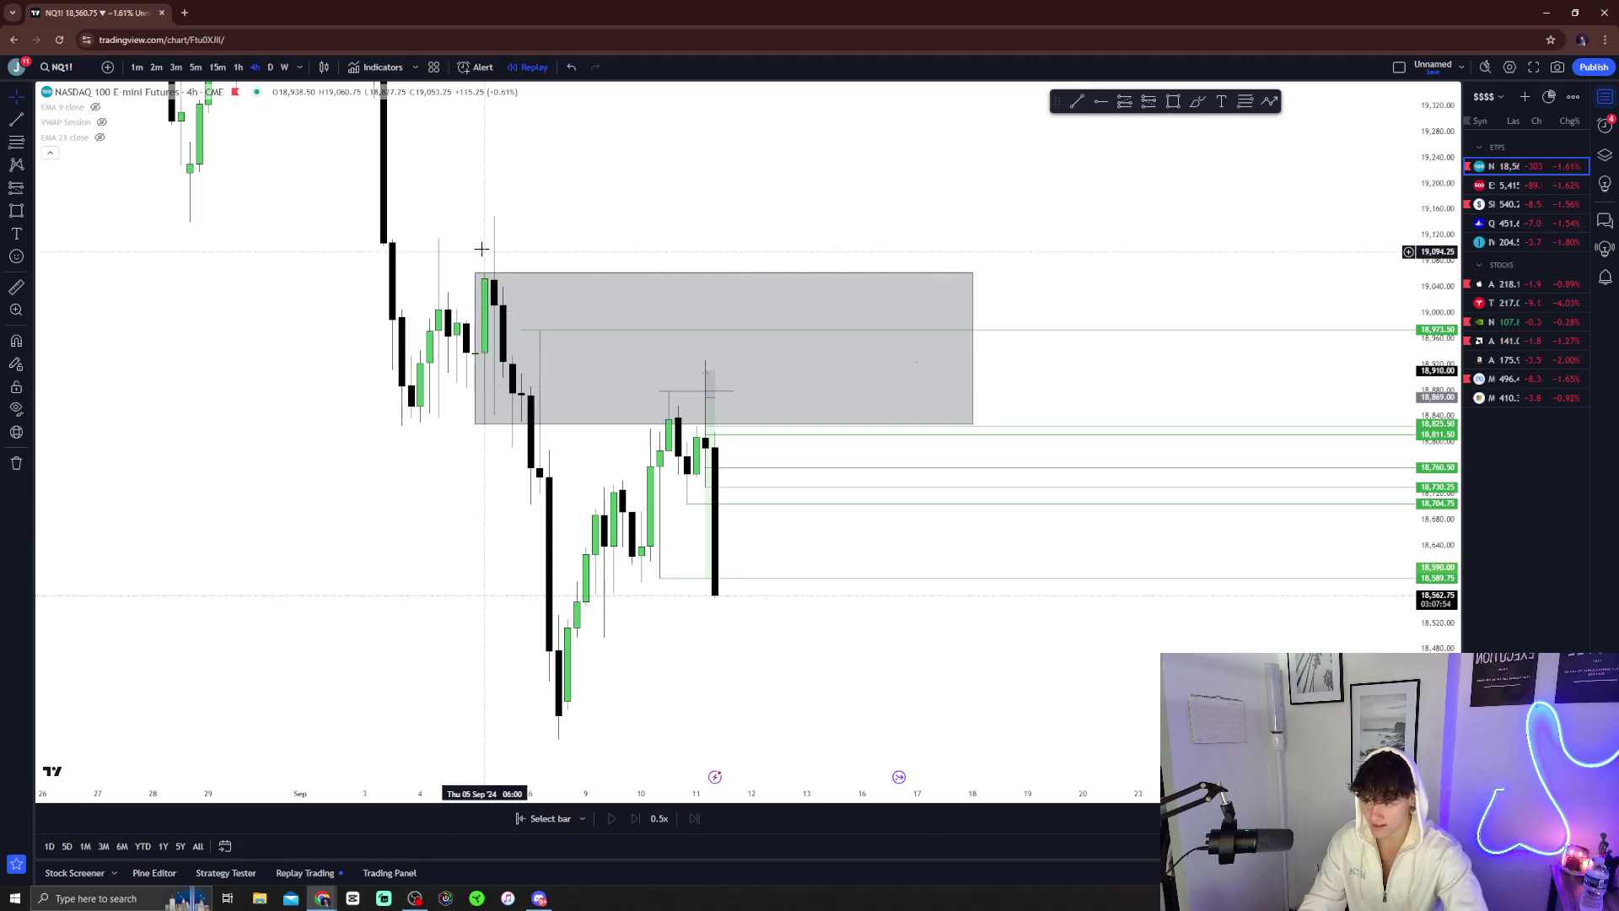
pyautogui.click(643, 273)
# Delete the large grey supply box, switch to 1-minute candles, and frame the short position
pyautogui.press('Delete')
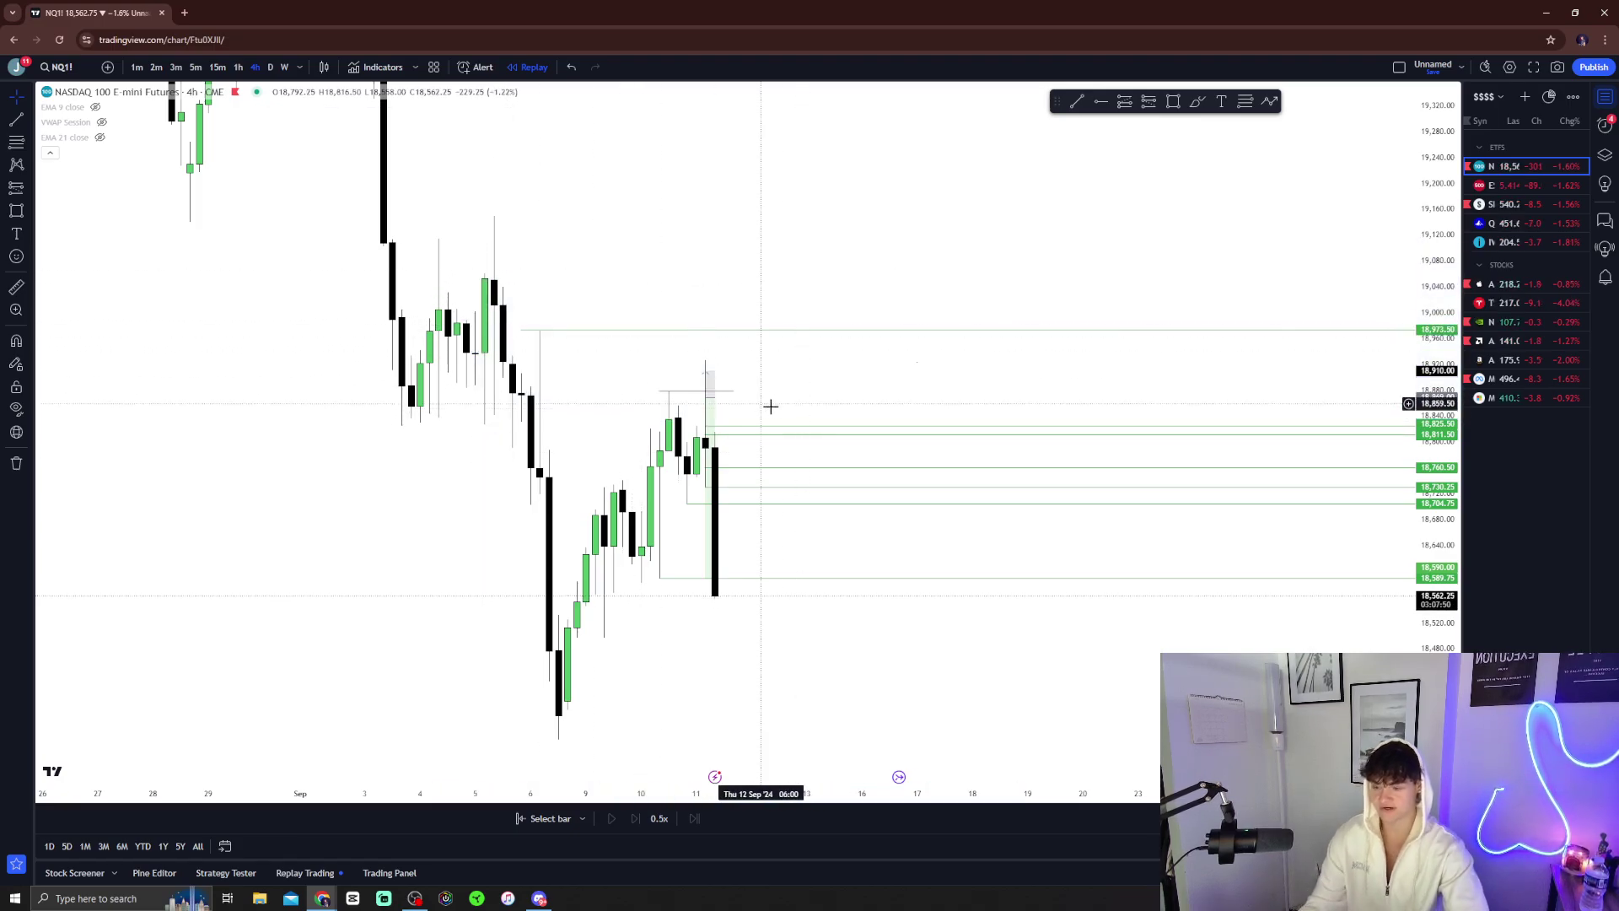
pyautogui.moveTo(770, 405); pyautogui.dragTo(797, 407)
pyautogui.click(137, 69)
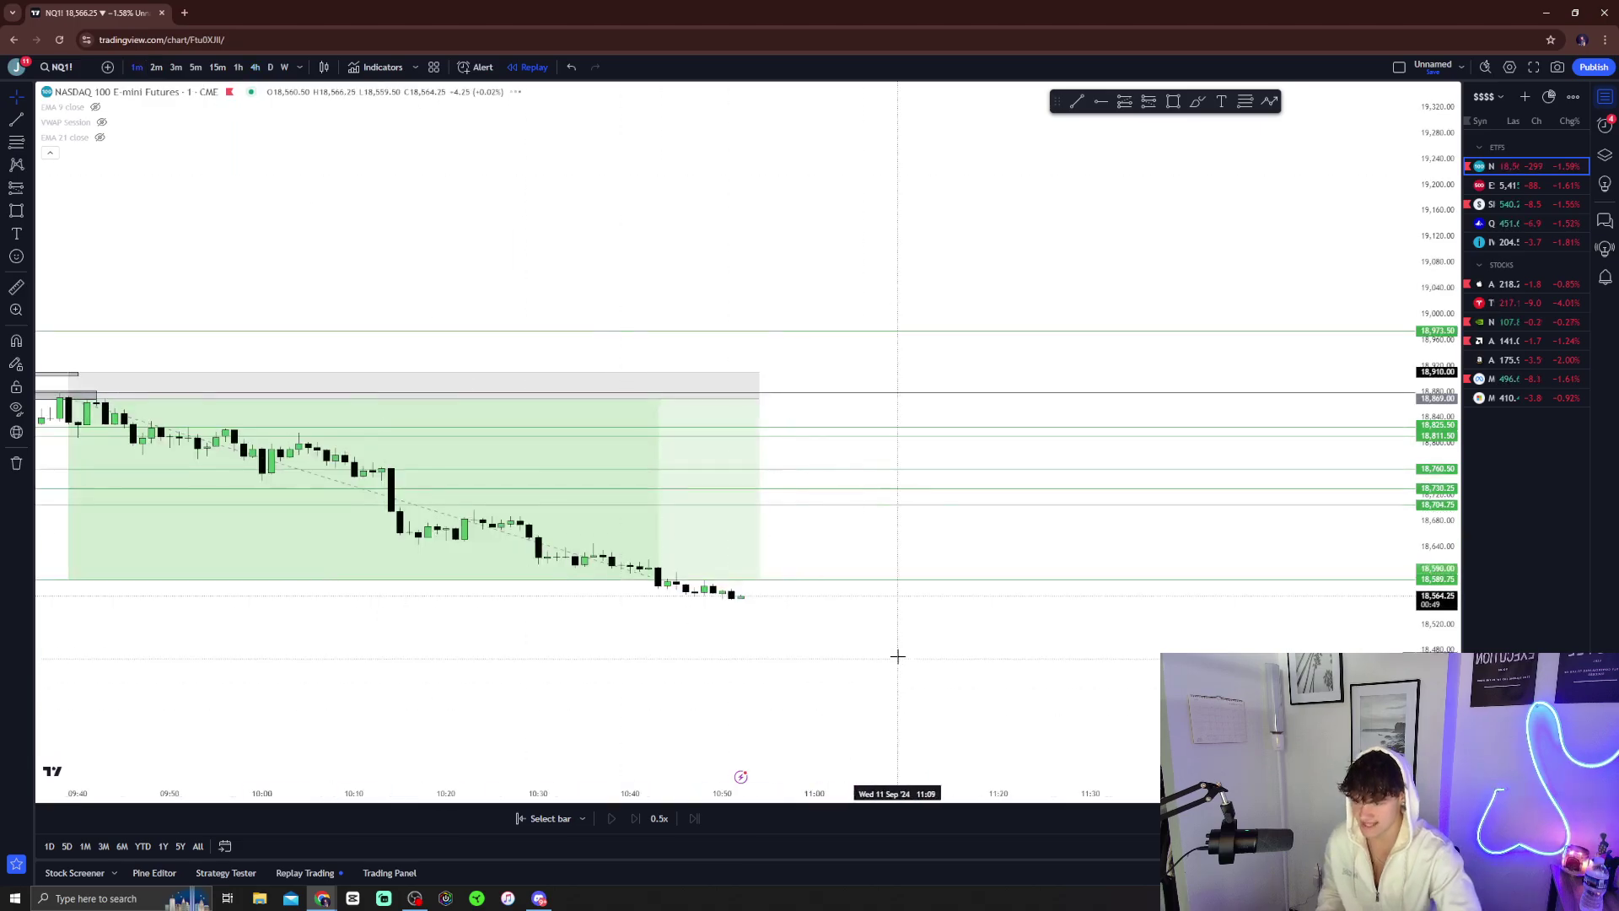
pyautogui.moveTo(1437, 743); pyautogui.dragTo(1155, 88)
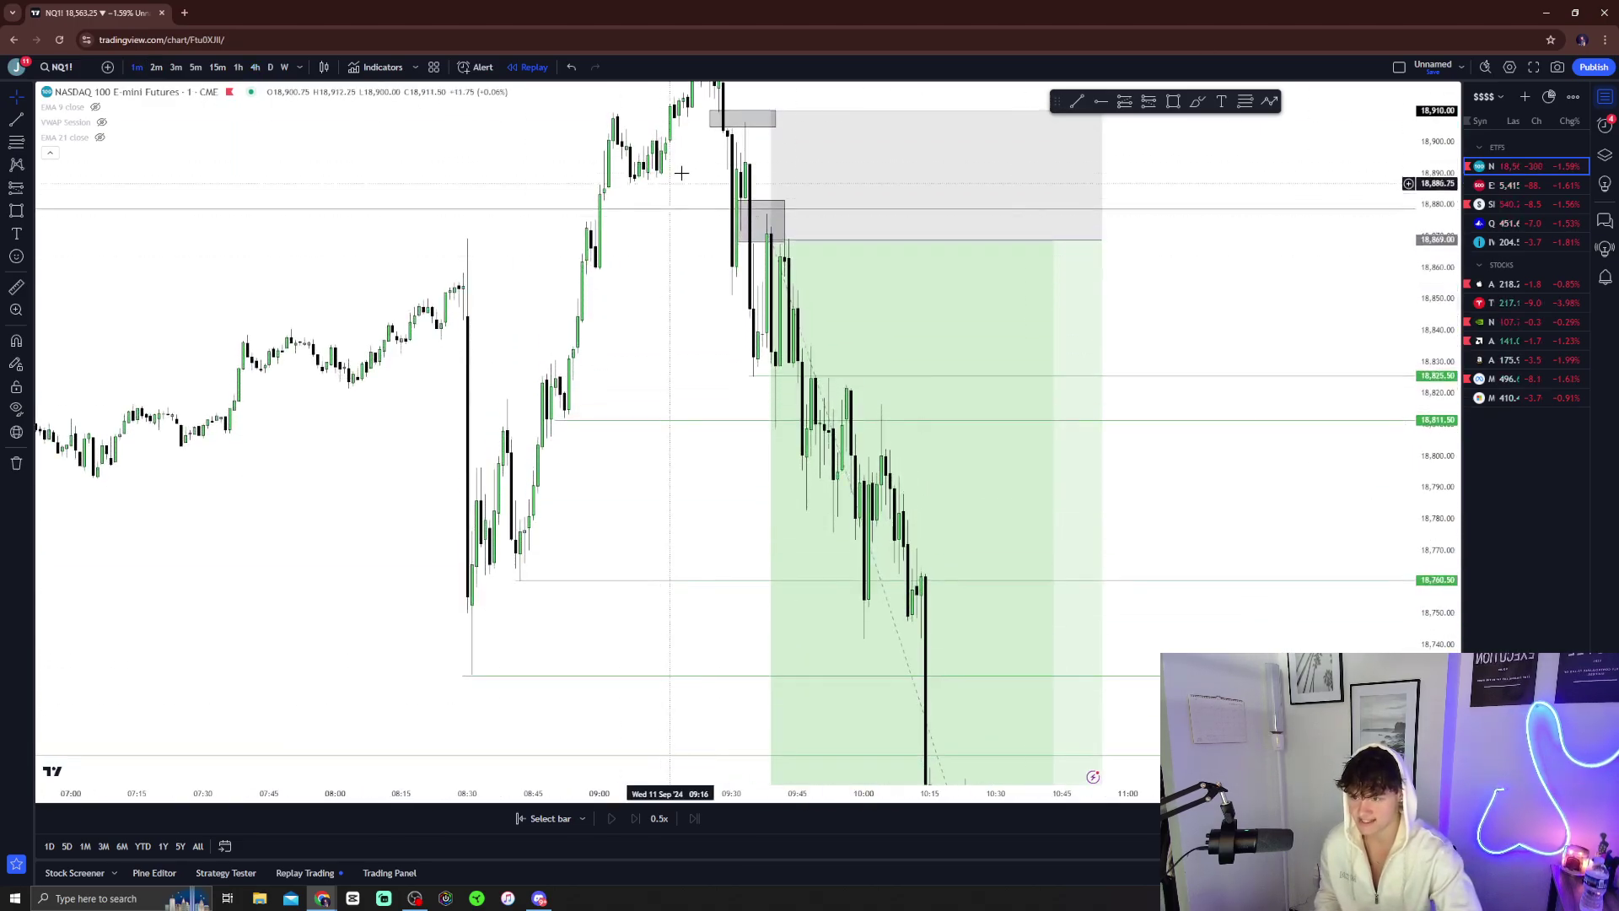
pyautogui.moveTo(672, 179); pyautogui.dragTo(748, 386)
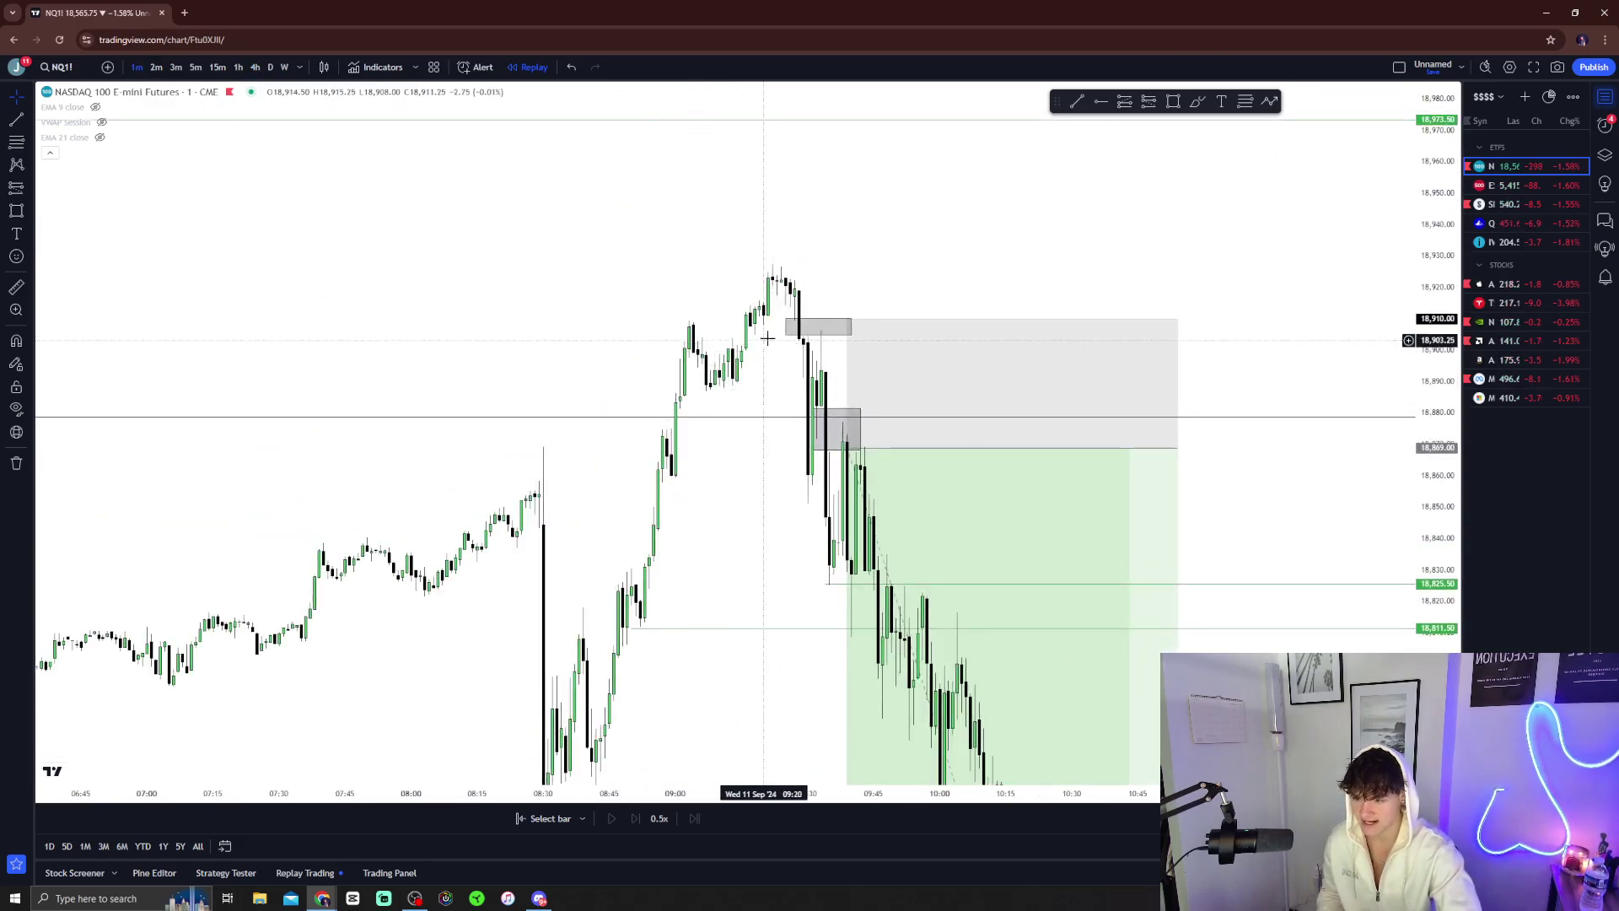
pyautogui.moveTo(767, 379); pyautogui.dragTo(763, 478)
pyautogui.scroll(4, 784, 478)
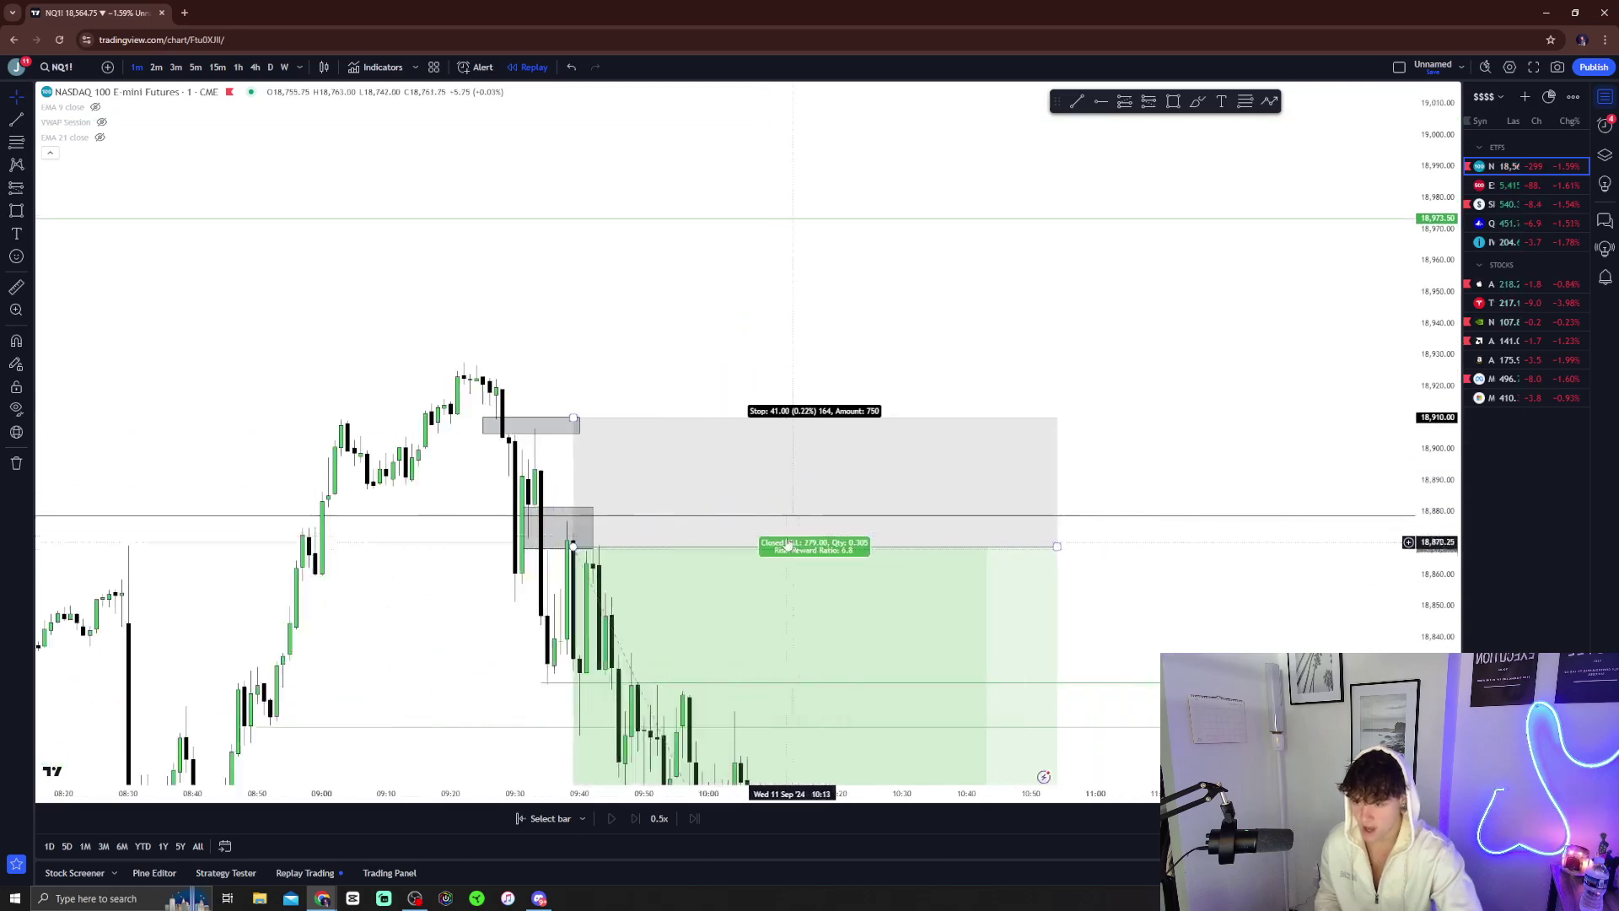
# Inspect the small grey rectangles near the Sep 11 high around 18,905
pyautogui.click(506, 427)
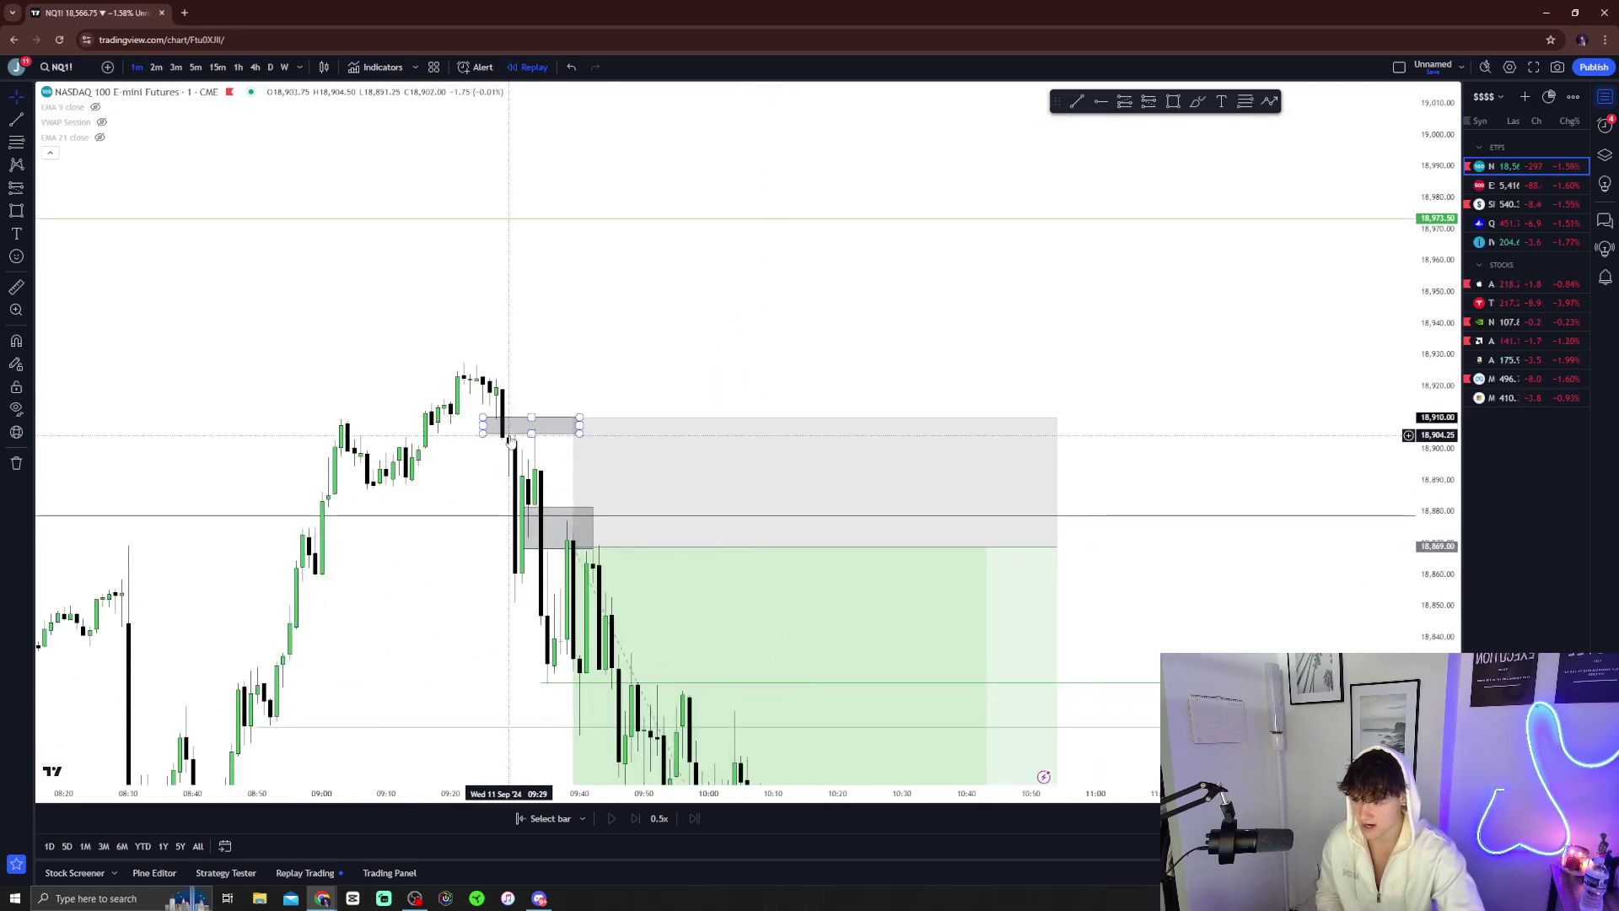
pyautogui.moveTo(519, 580); pyautogui.dragTo(531, 560)
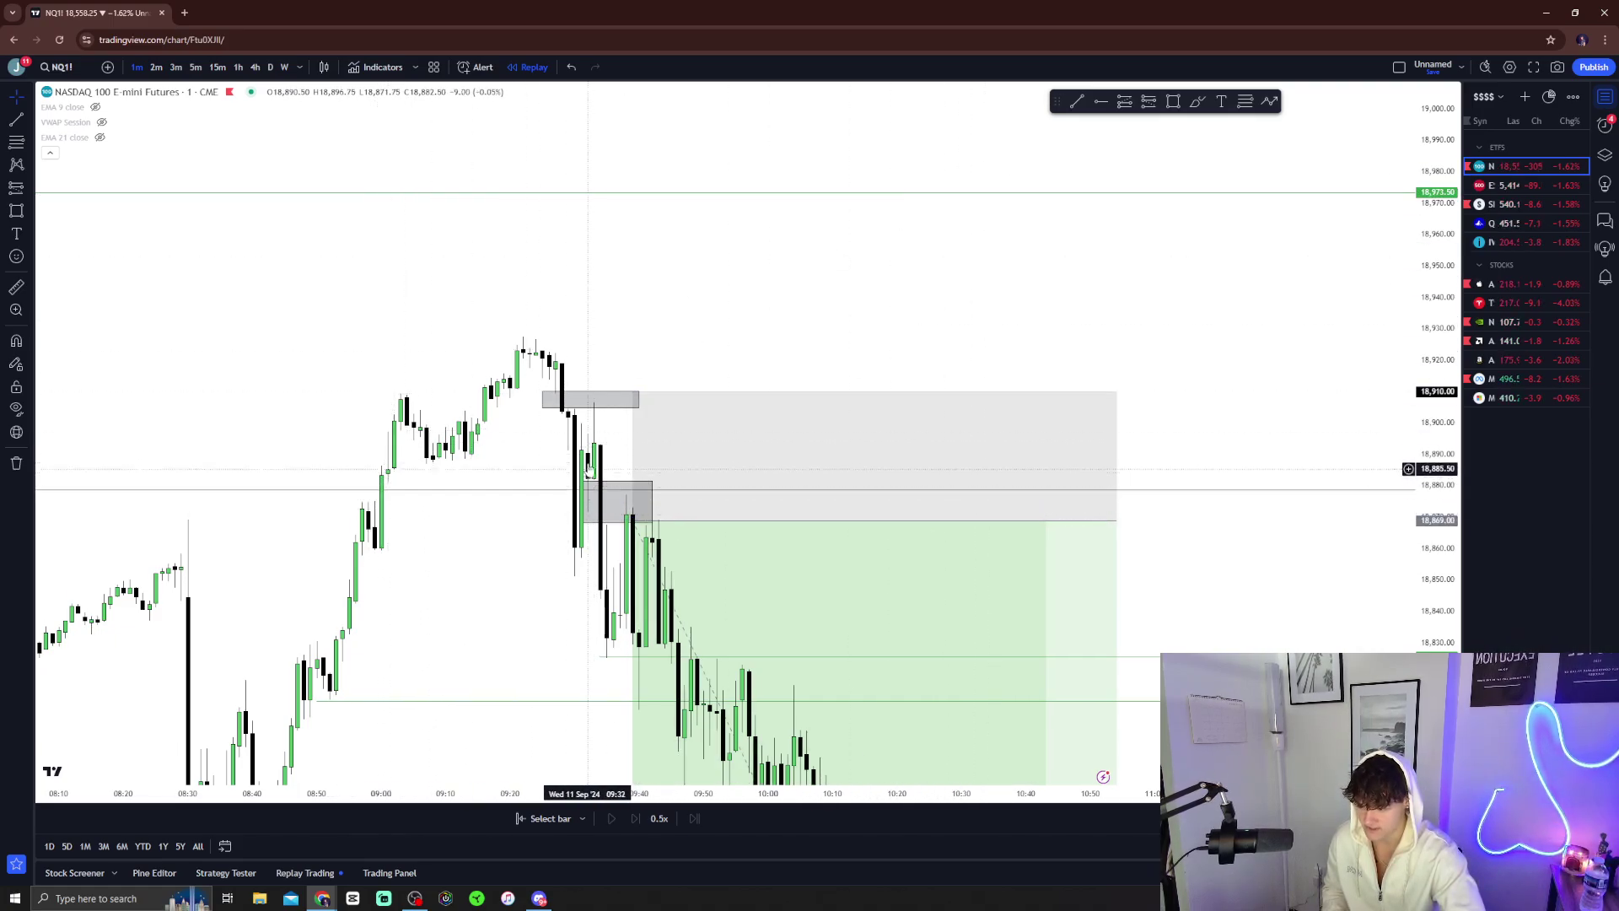
pyautogui.moveTo(836, 312); pyautogui.dragTo(970, 295)
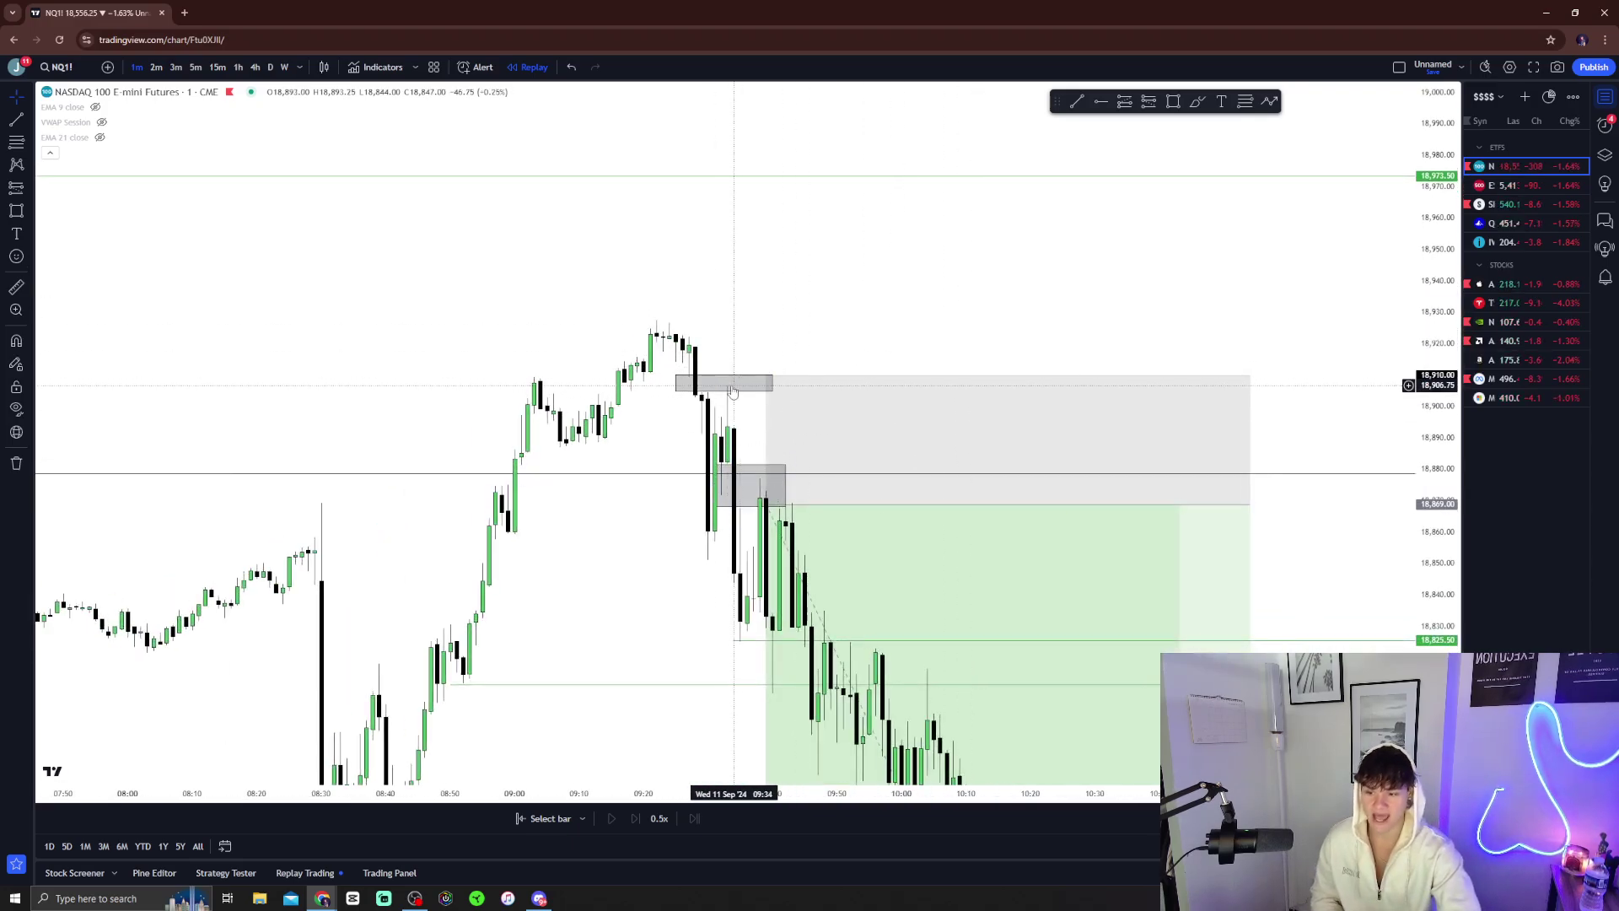
pyautogui.moveTo(761, 332); pyautogui.dragTo(754, 321)
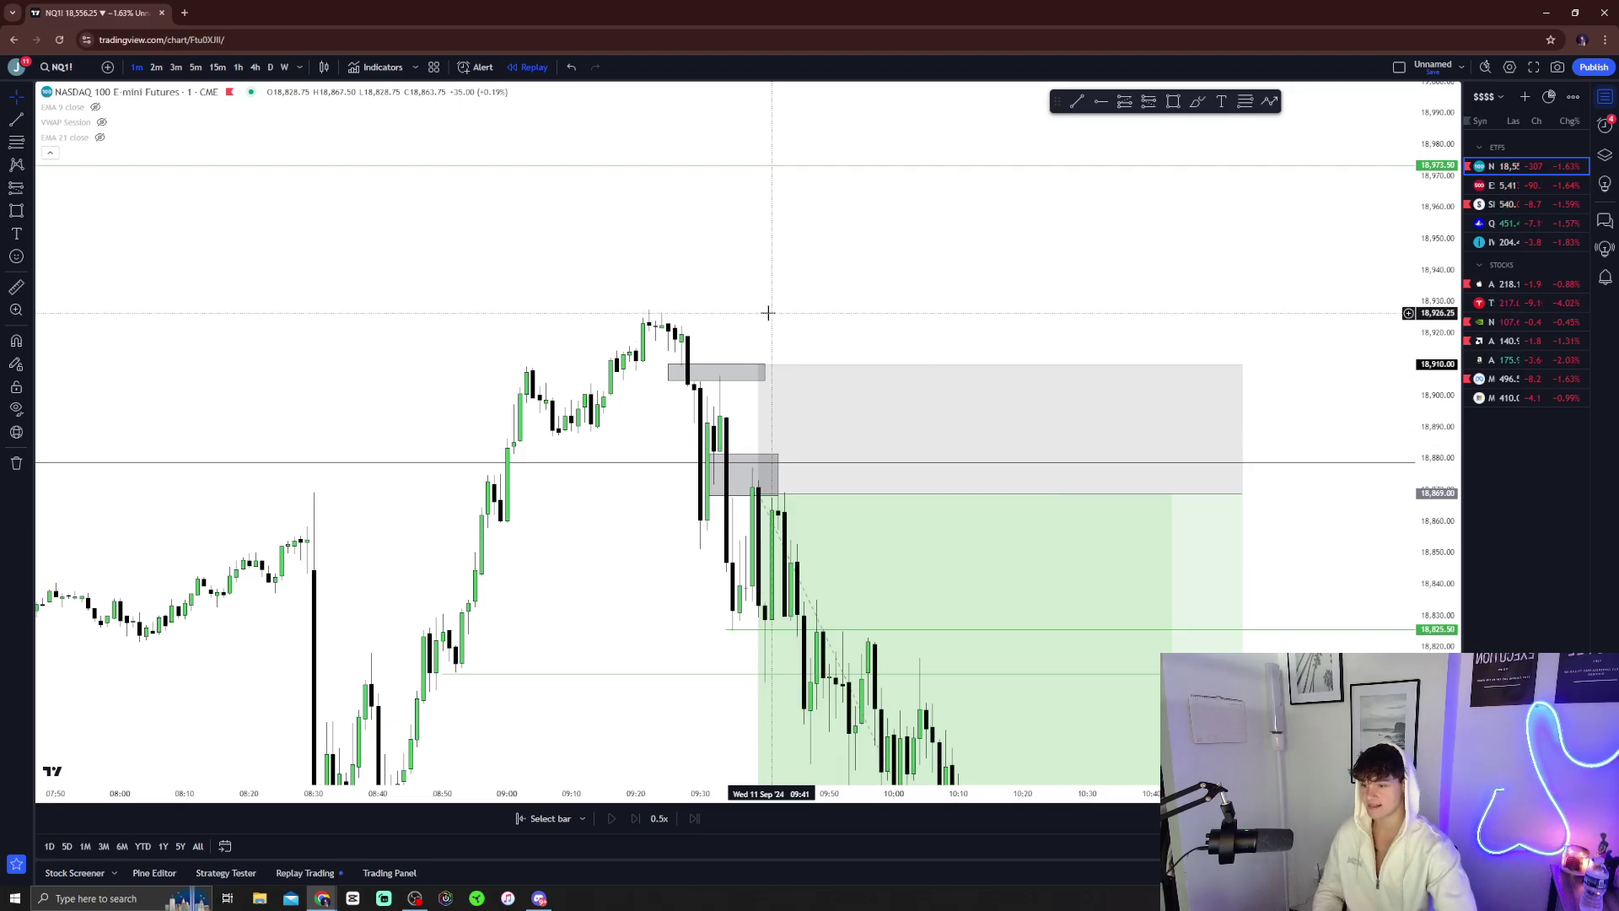
pyautogui.click(706, 378)
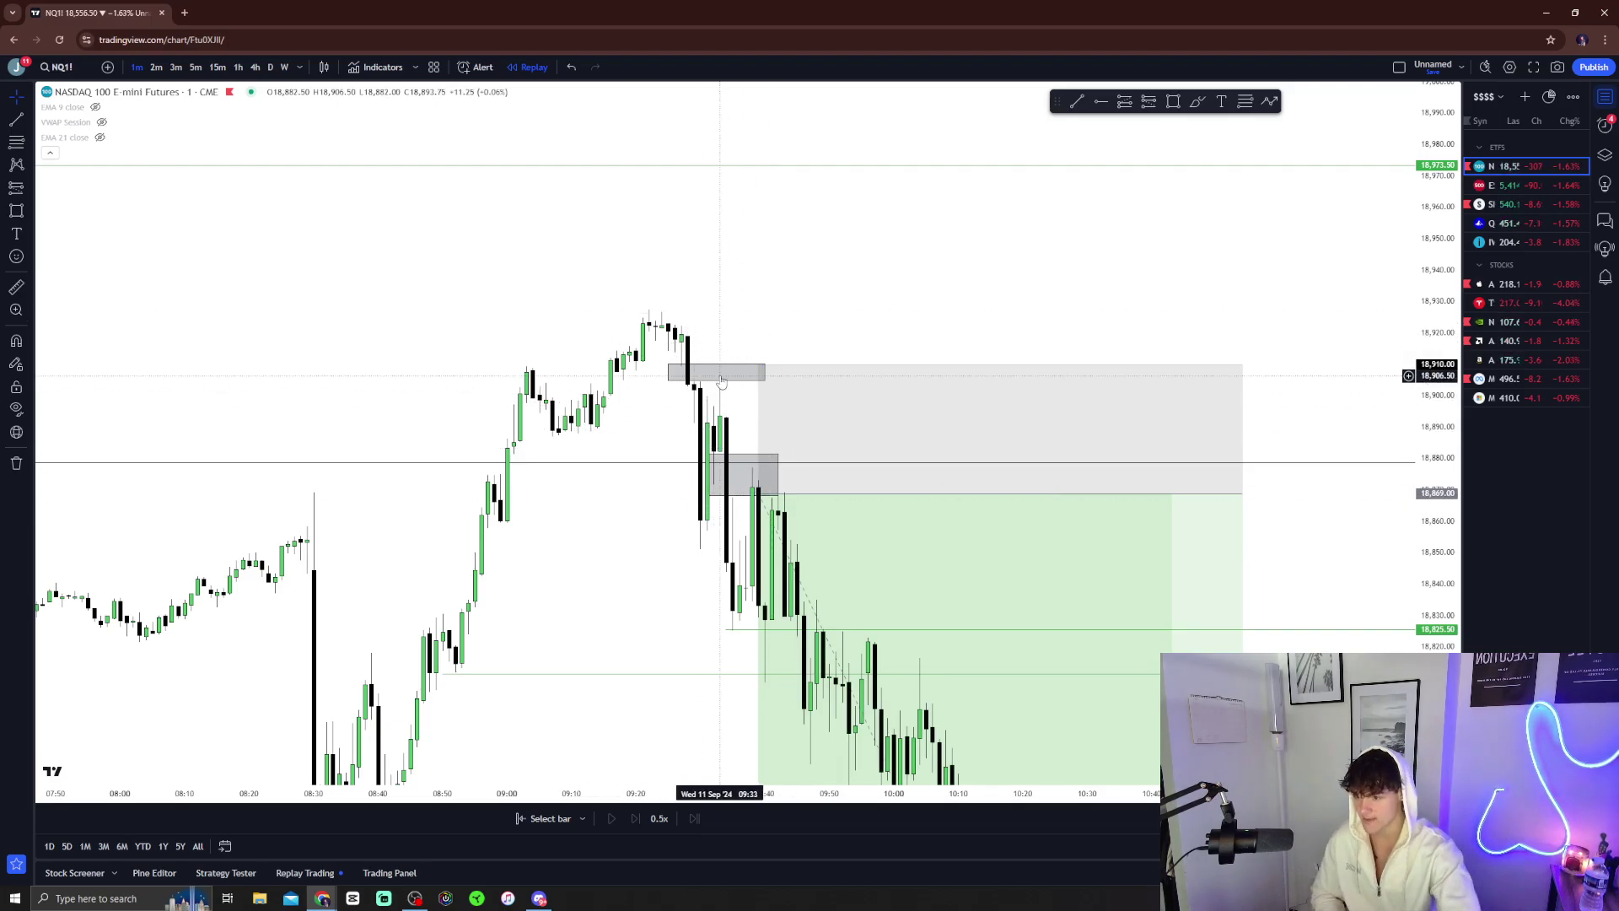
pyautogui.click(700, 422)
pyautogui.moveTo(683, 587); pyautogui.dragTo(559, 478)
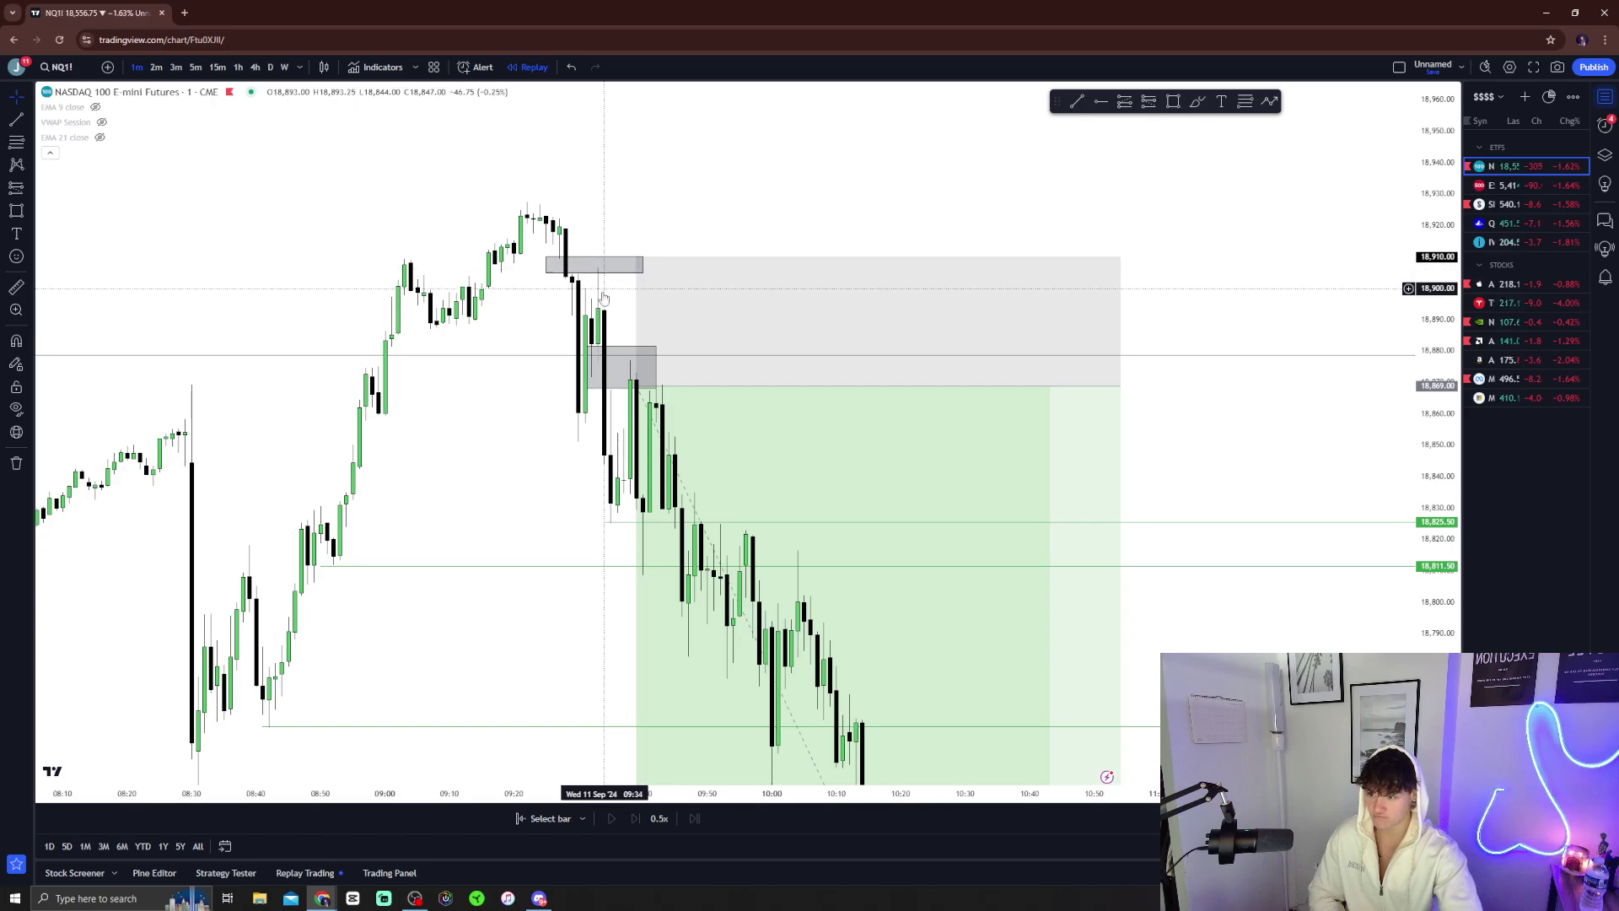
pyautogui.click(585, 463)
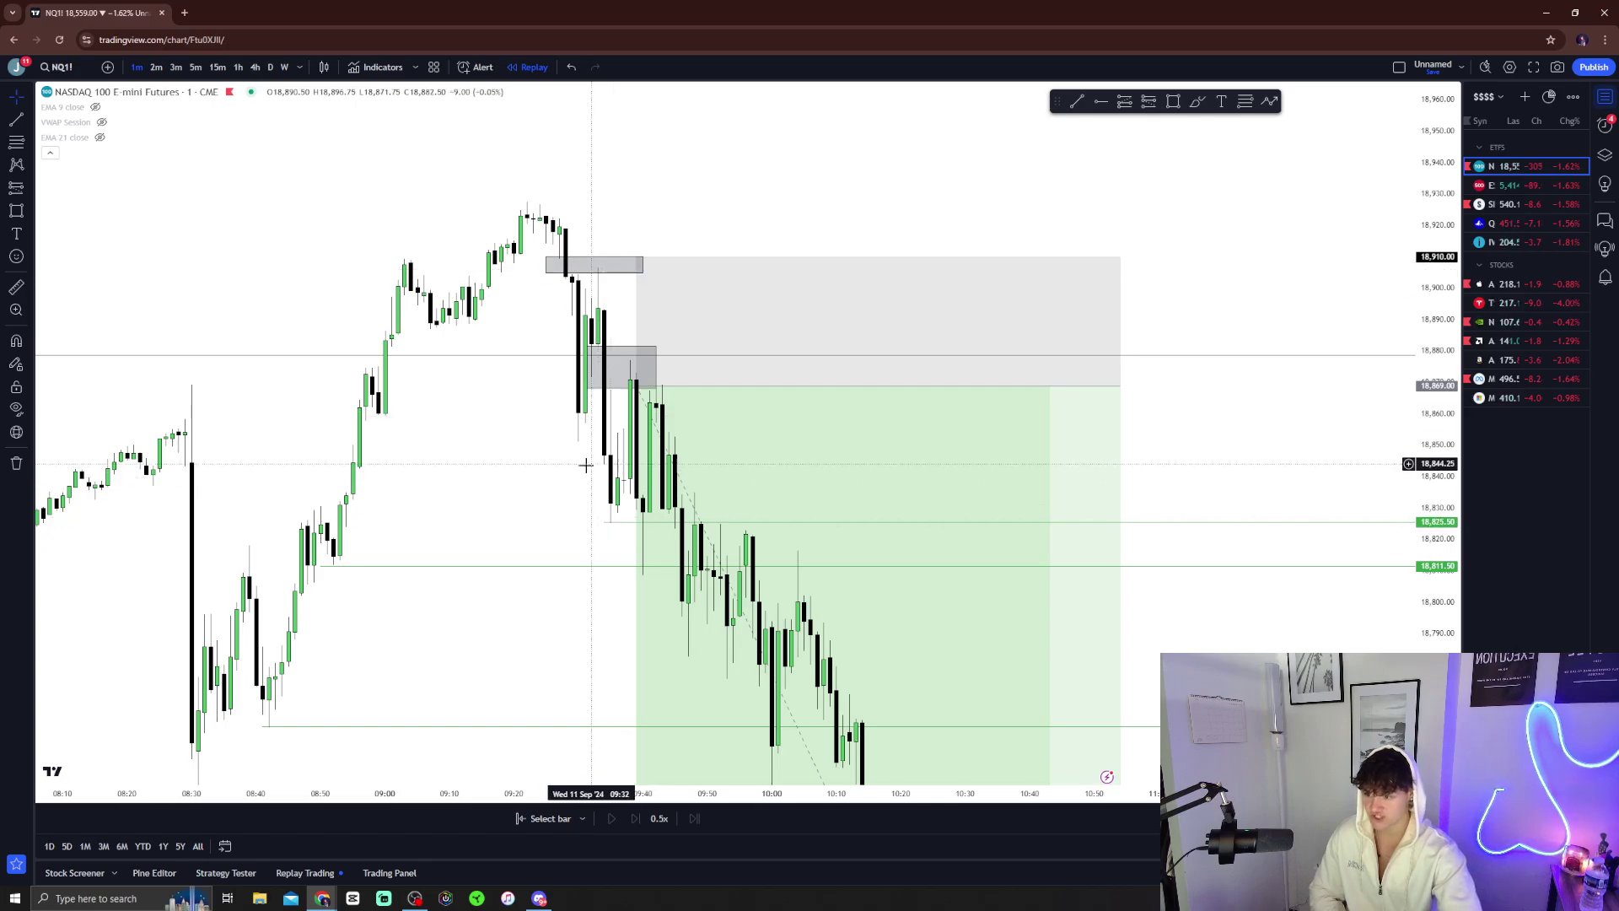
# Compare the move on 3-, 2- and 1-minute candles, ending on 3-minute
pyautogui.click(176, 67)
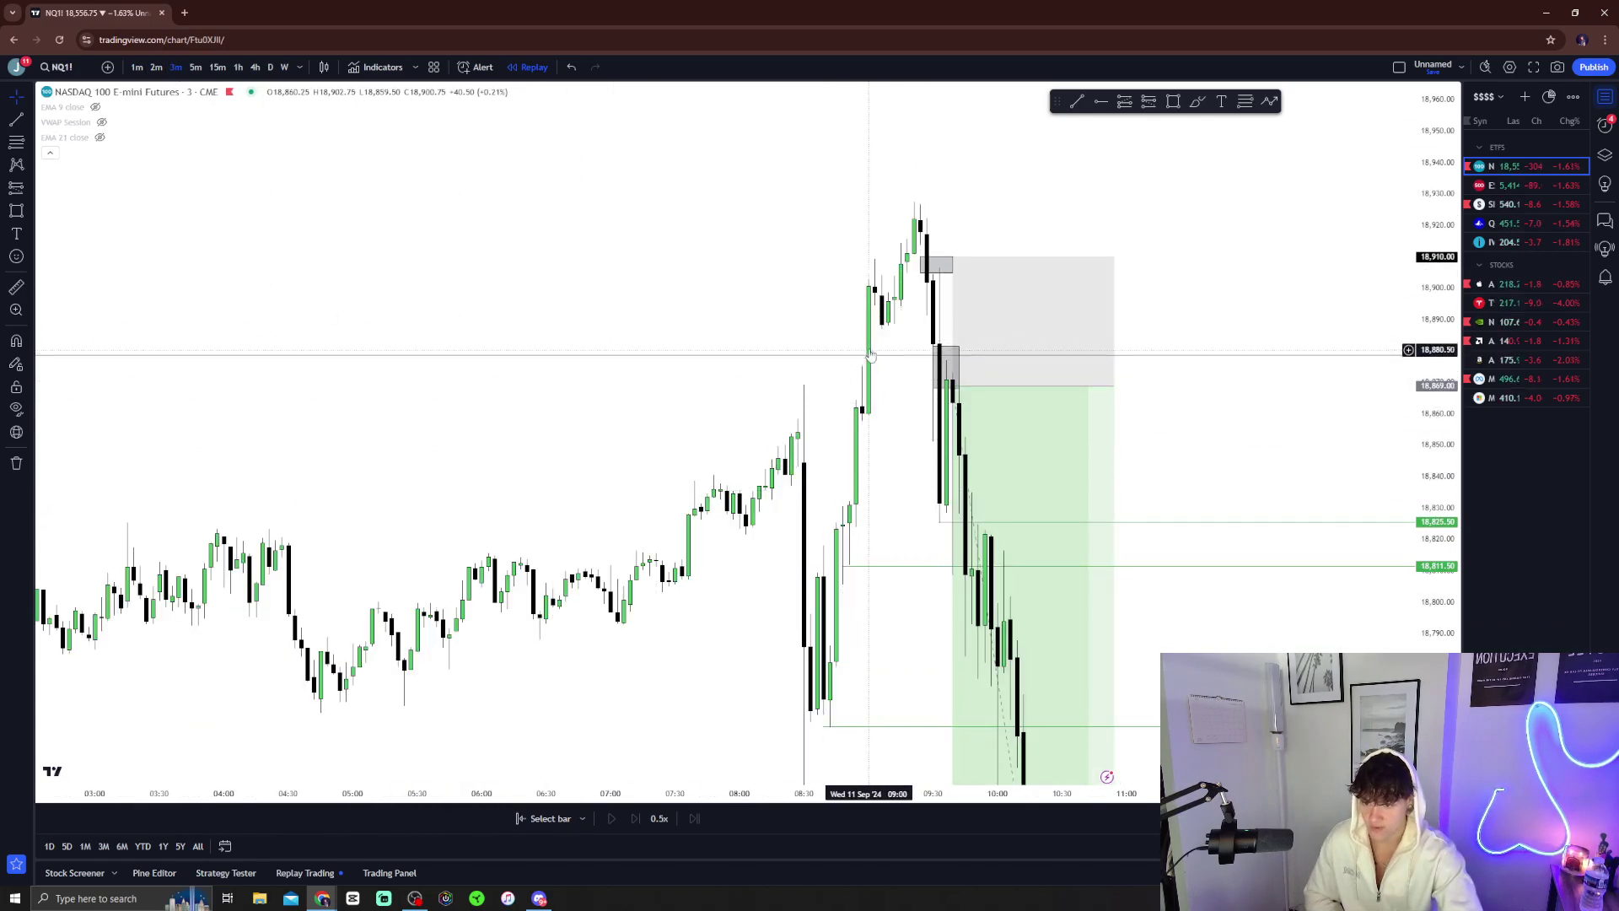
pyautogui.click(156, 67)
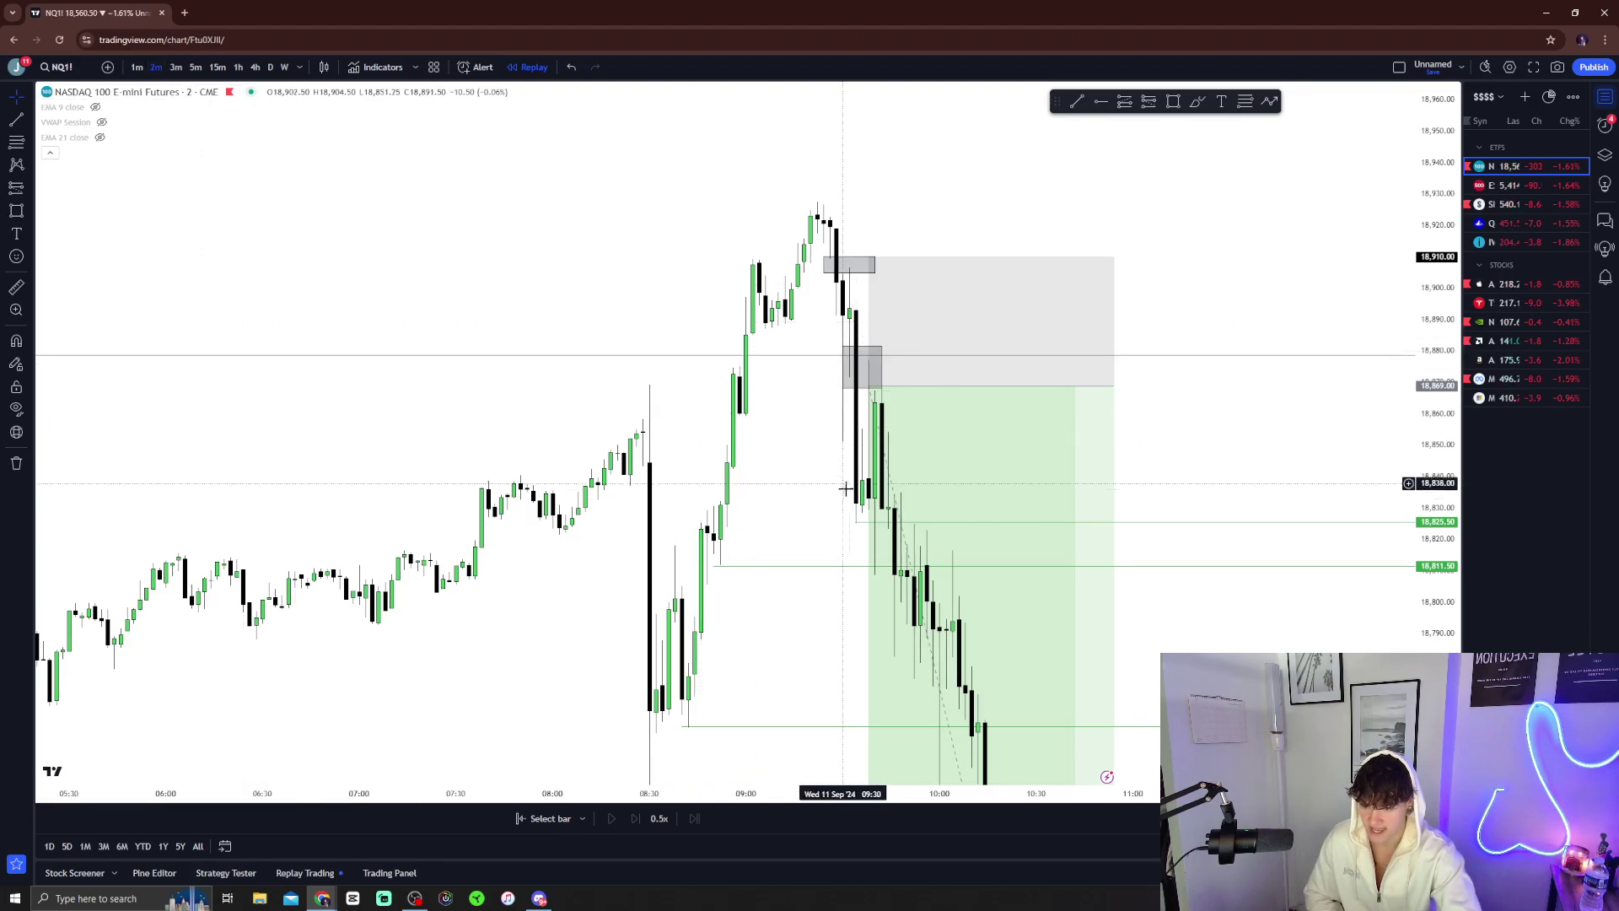
pyautogui.scroll(3, 593, 419)
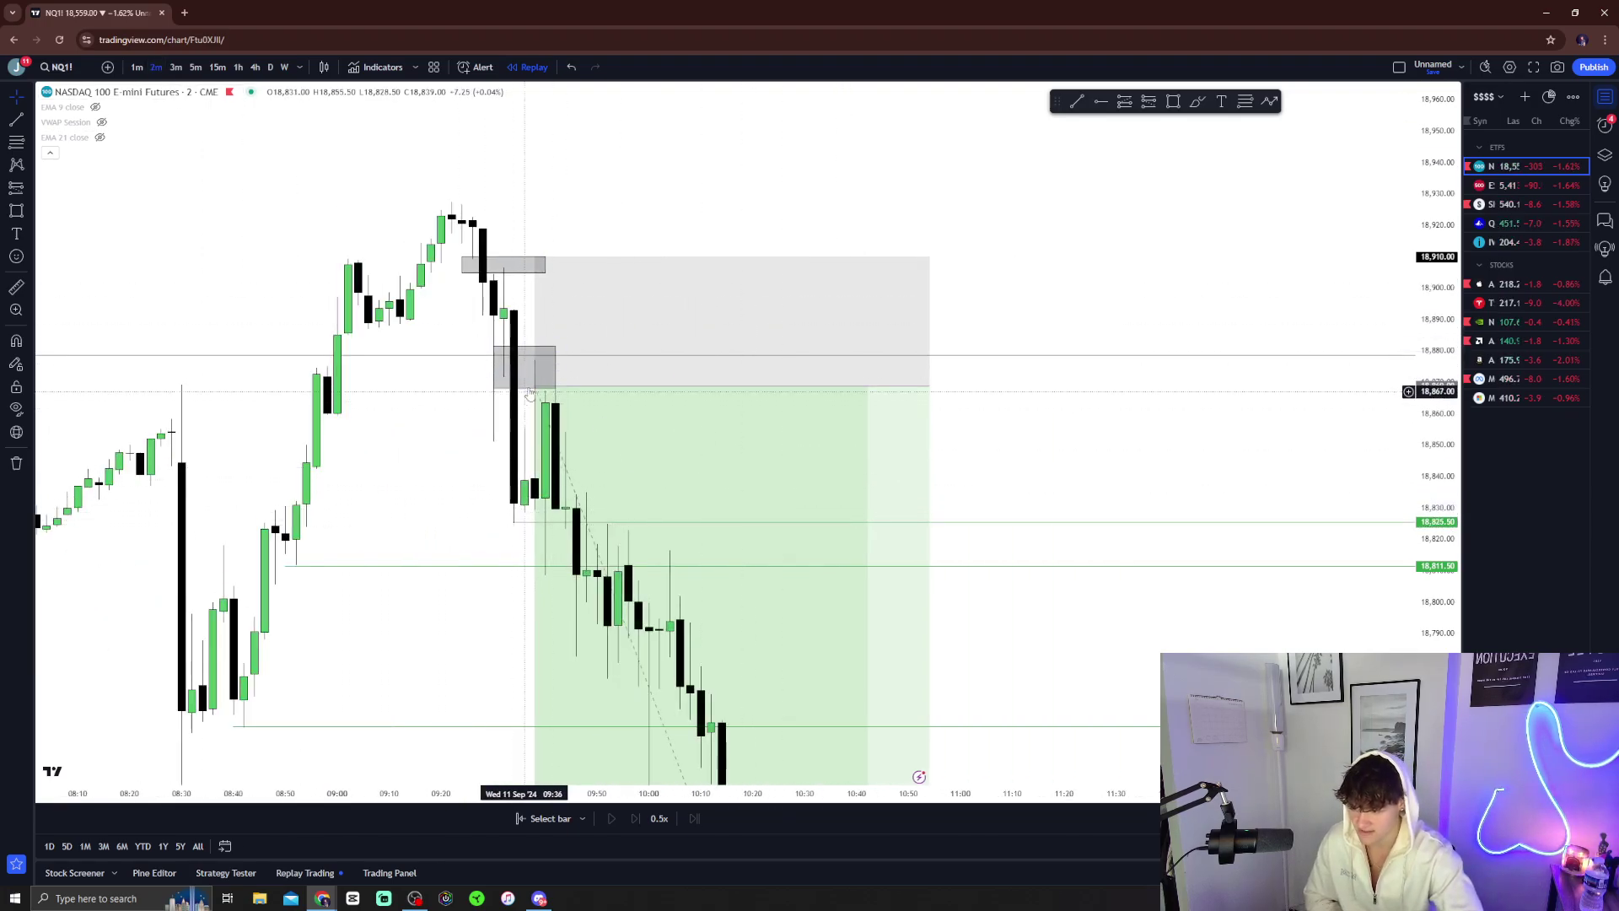
pyautogui.click(136, 69)
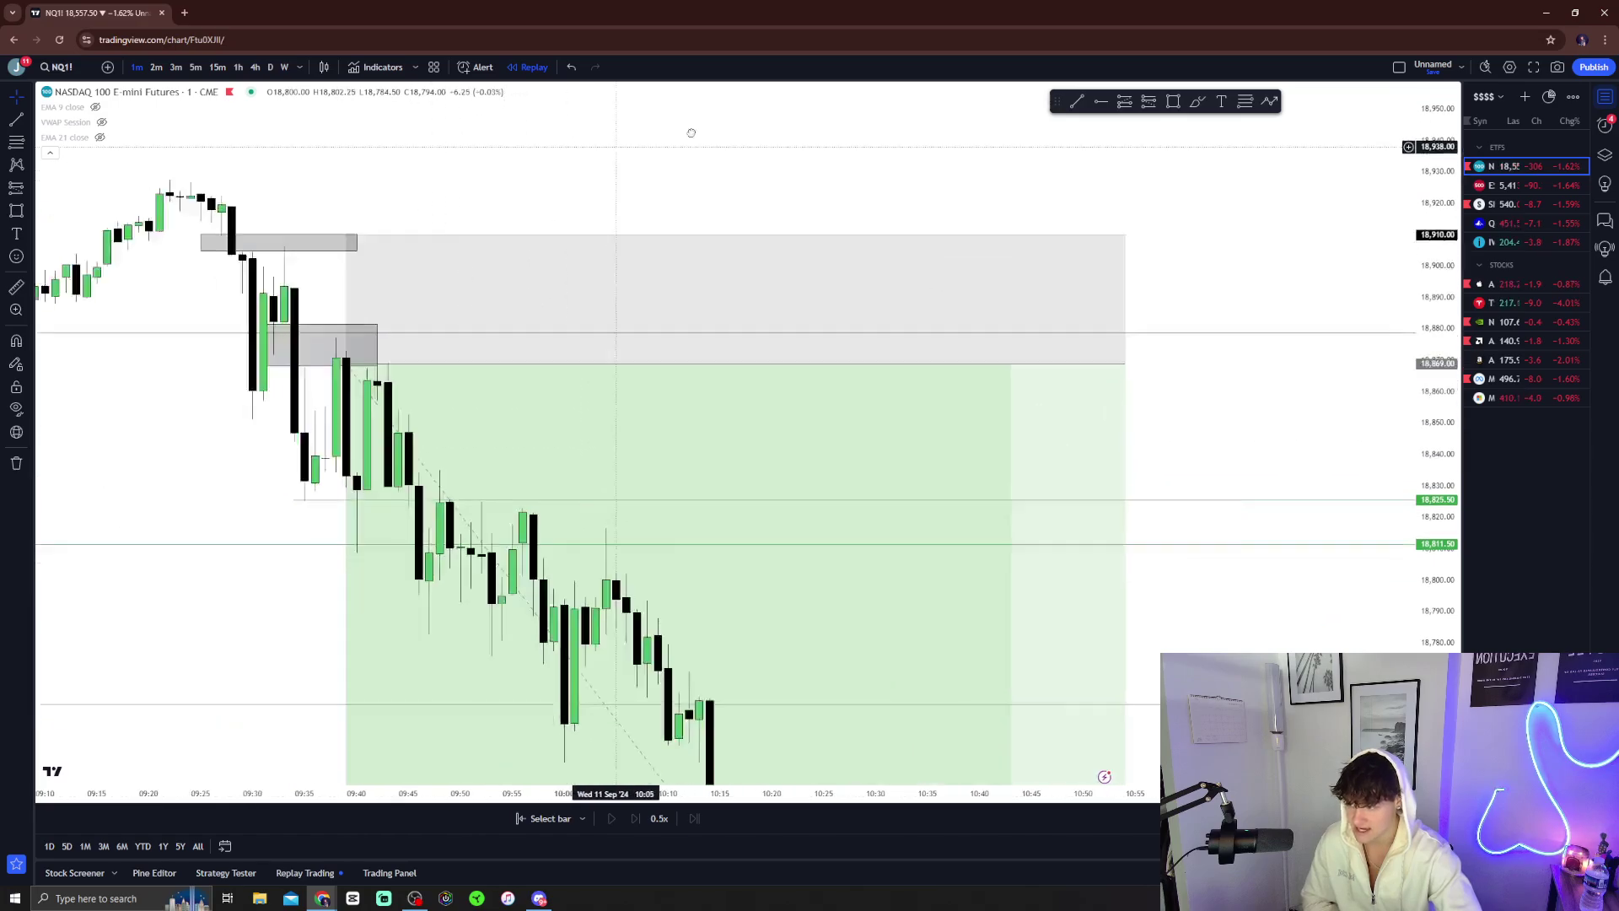
pyautogui.moveTo(572, 318); pyautogui.dragTo(631, 388)
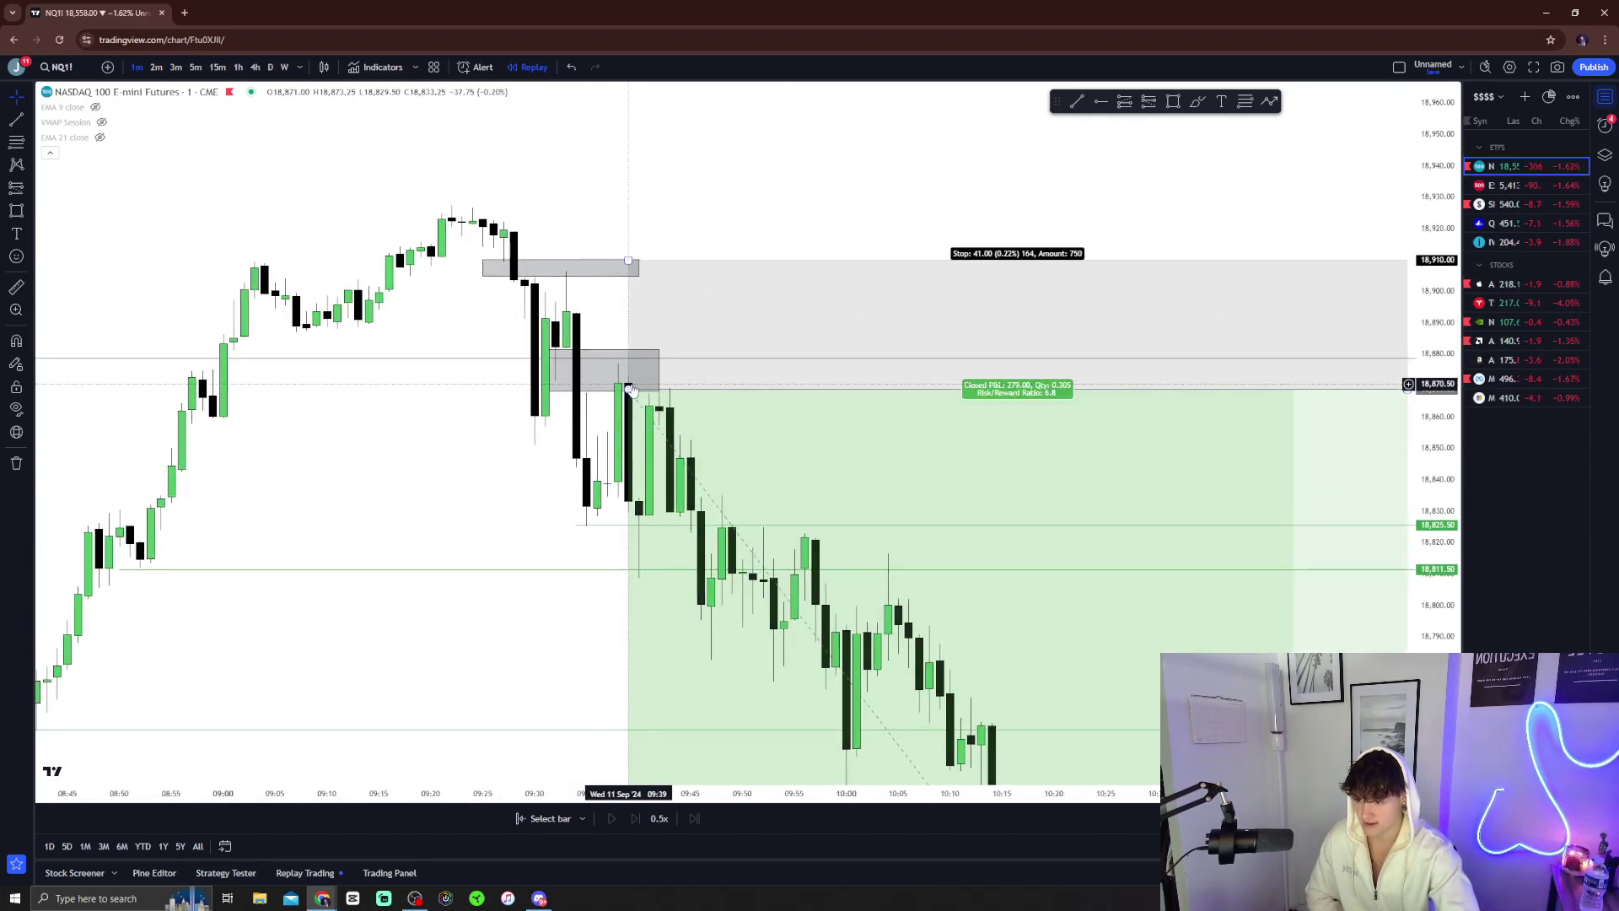
pyautogui.moveTo(629, 389); pyautogui.dragTo(620, 388)
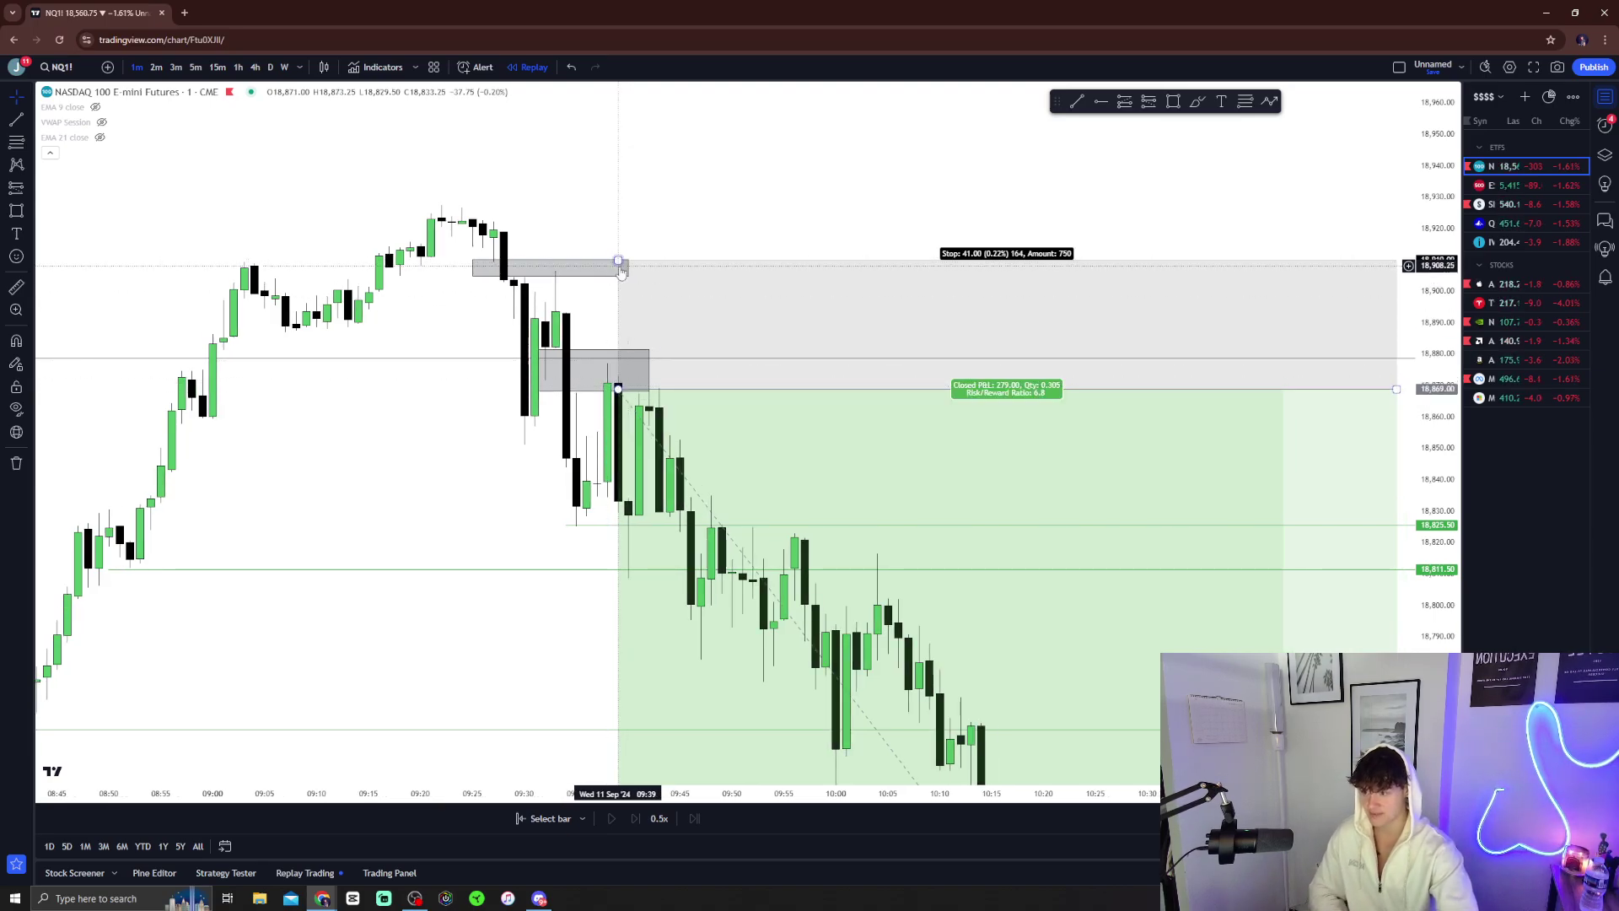
pyautogui.click(175, 66)
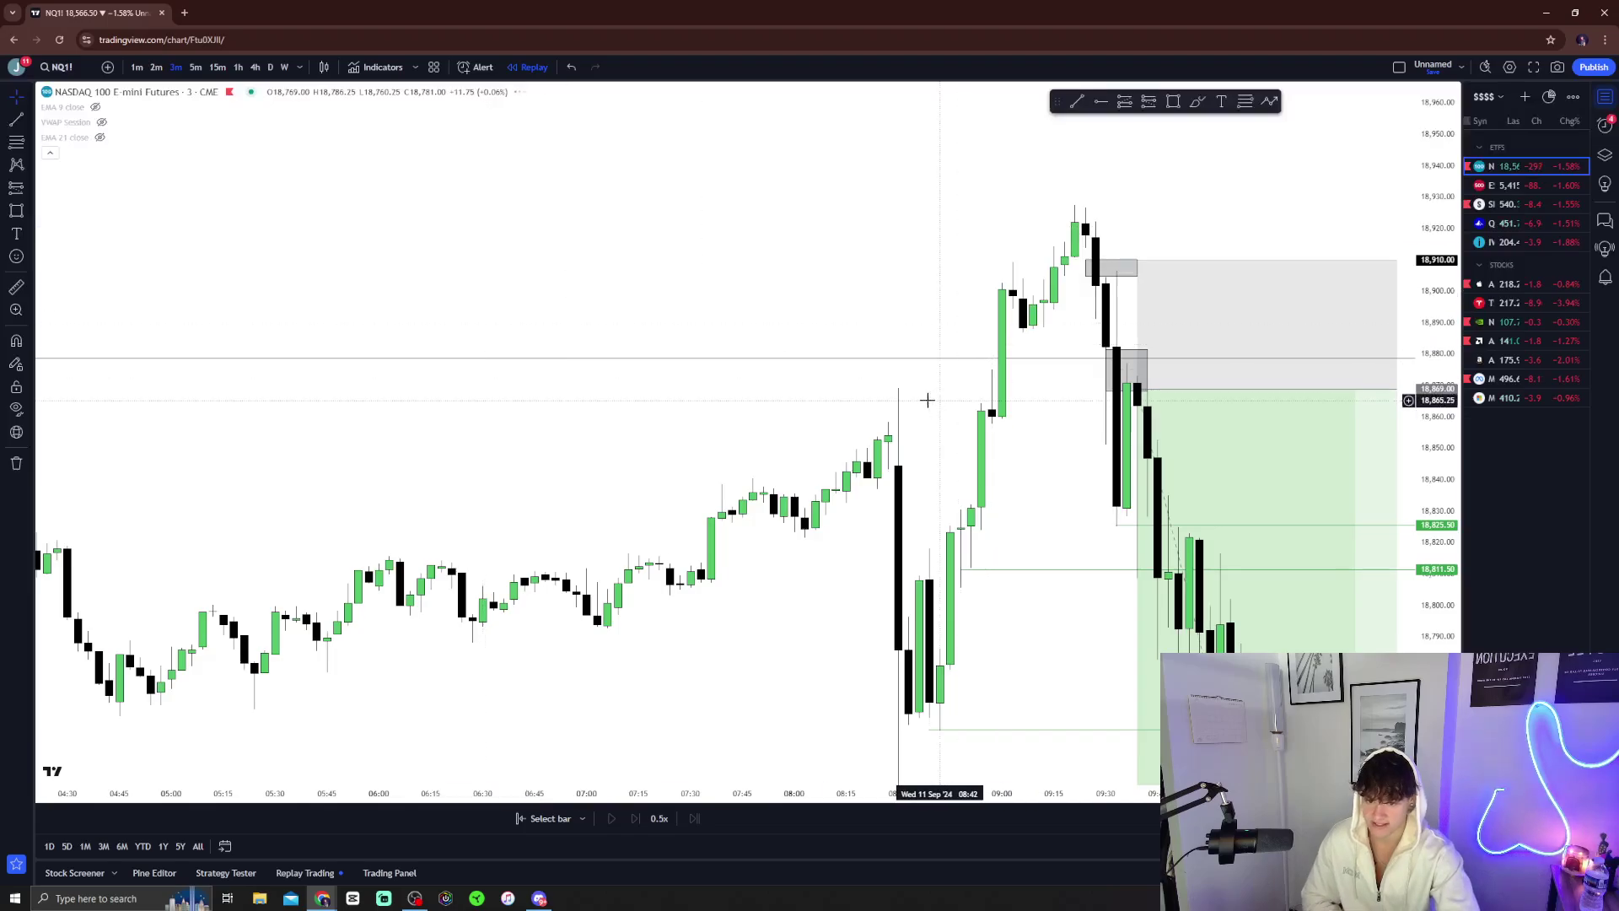
pyautogui.moveTo(927, 399); pyautogui.dragTo(665, 397)
# Sketch two freehand brush curves on the chart and remove both
pyautogui.click(1197, 102)
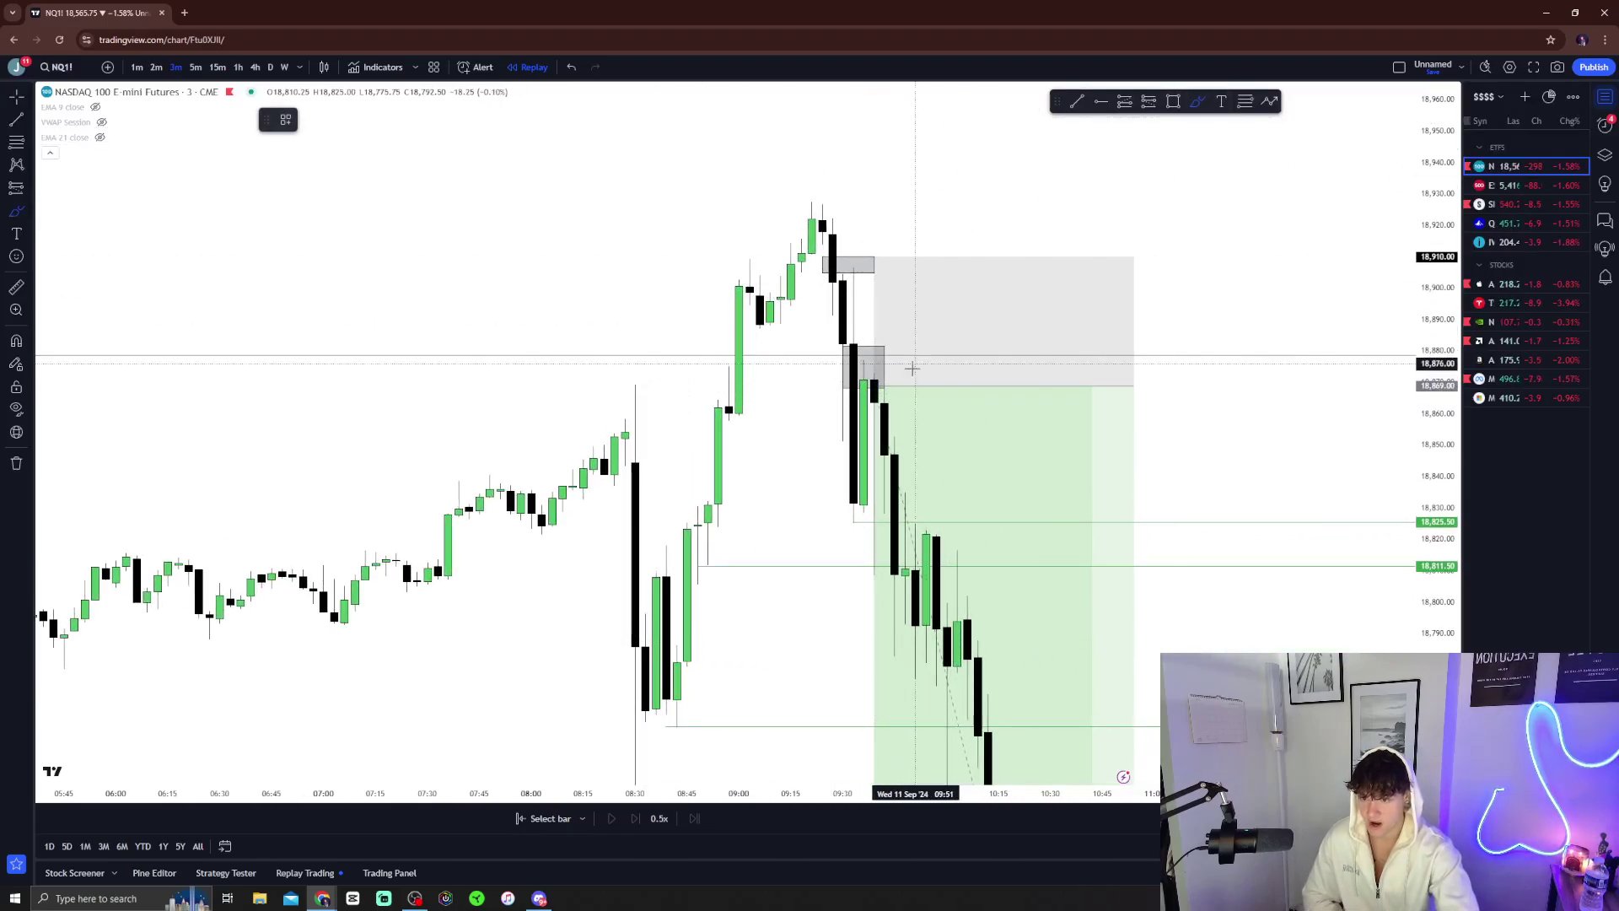
pyautogui.moveTo(833, 406)
pyautogui.mouseDown()
pyautogui.moveTo(868, 331)
pyautogui.moveTo(1096, 84)
pyautogui.mouseUp()
pyautogui.press('Delete')
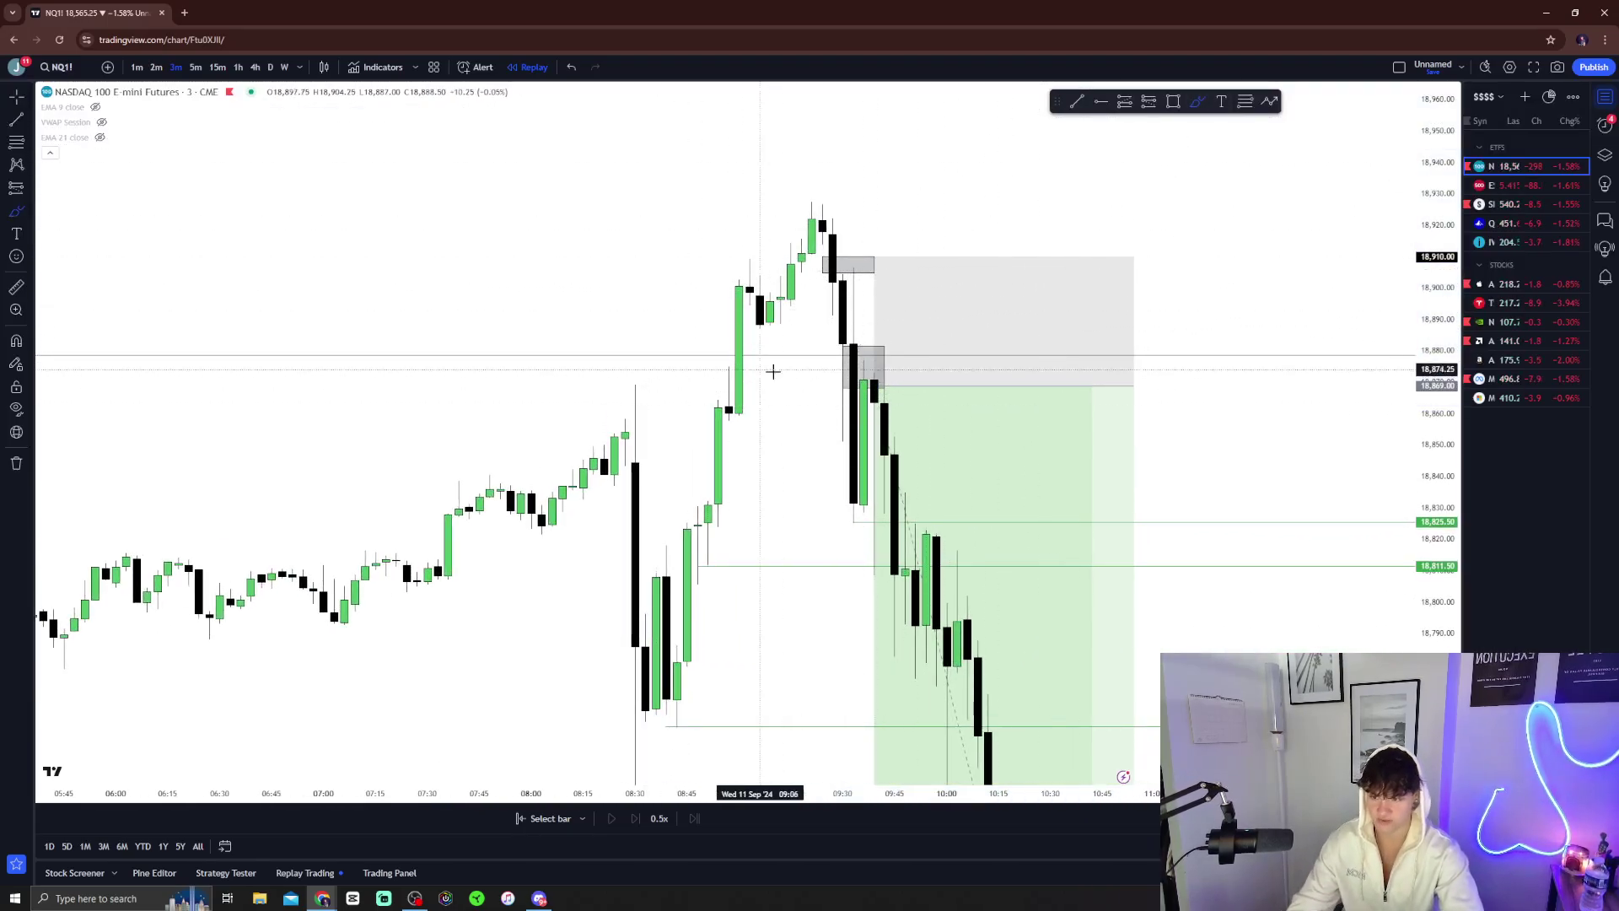
pyautogui.scroll(-15, 770, 370)
pyautogui.moveTo(670, 300); pyautogui.dragTo(688, 332)
pyautogui.hotkey('ctrl', 'z')
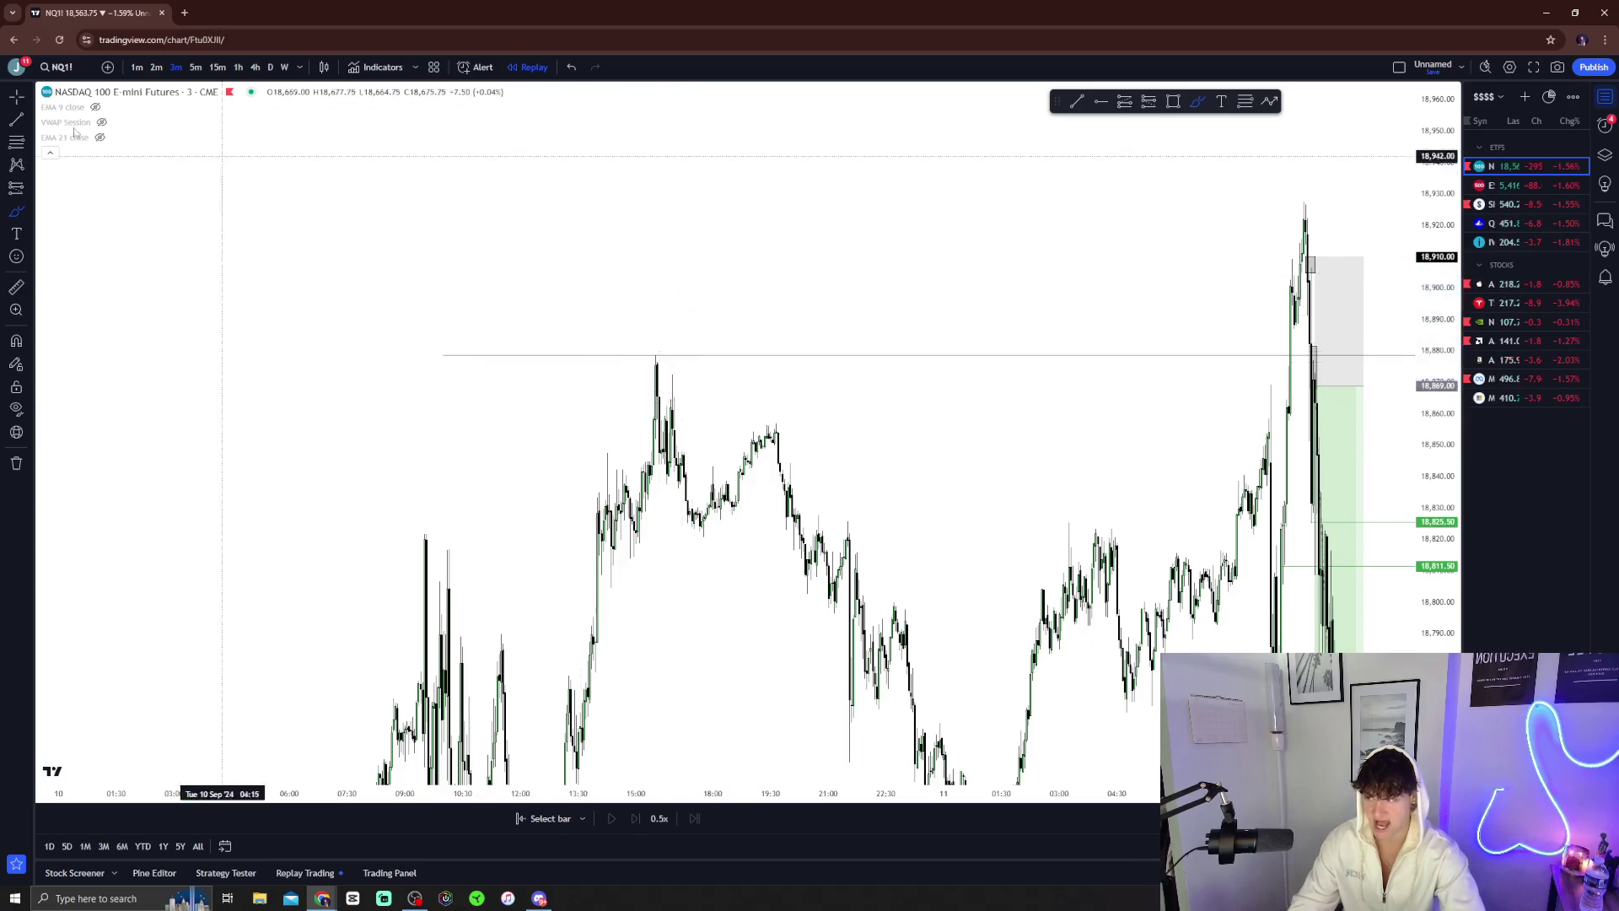
# Zoom in, shift the Sep 11 high to the right, and switch to 2-minute candles
pyautogui.scroll(4, 1181, 371)
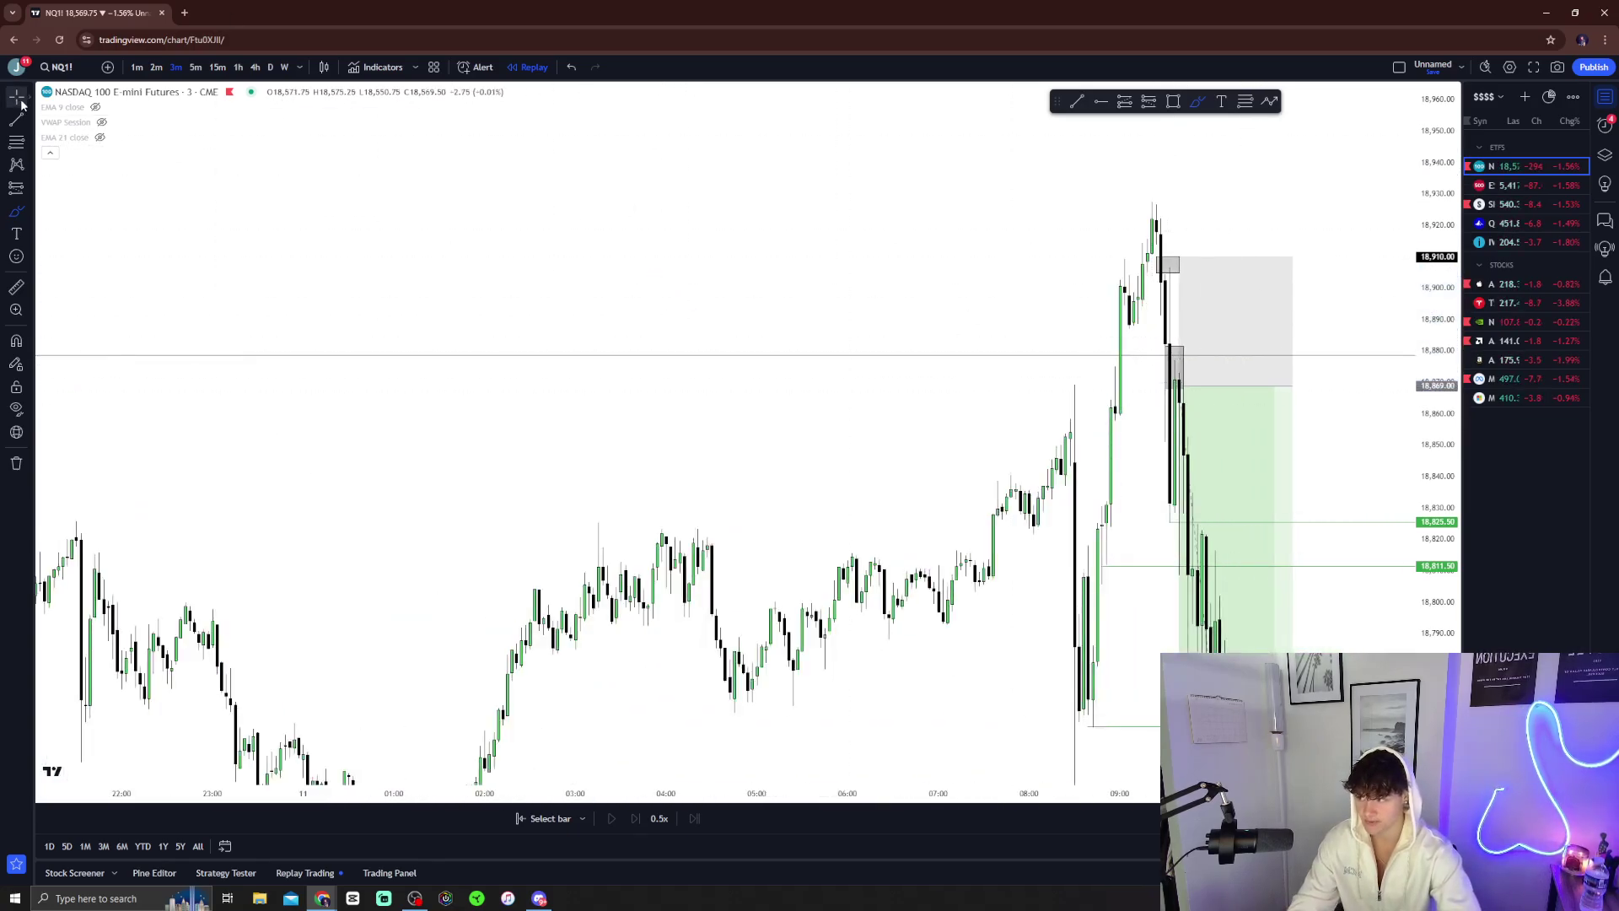
pyautogui.scroll(4, 401, 257)
pyautogui.moveTo(857, 332); pyautogui.dragTo(1009, 336)
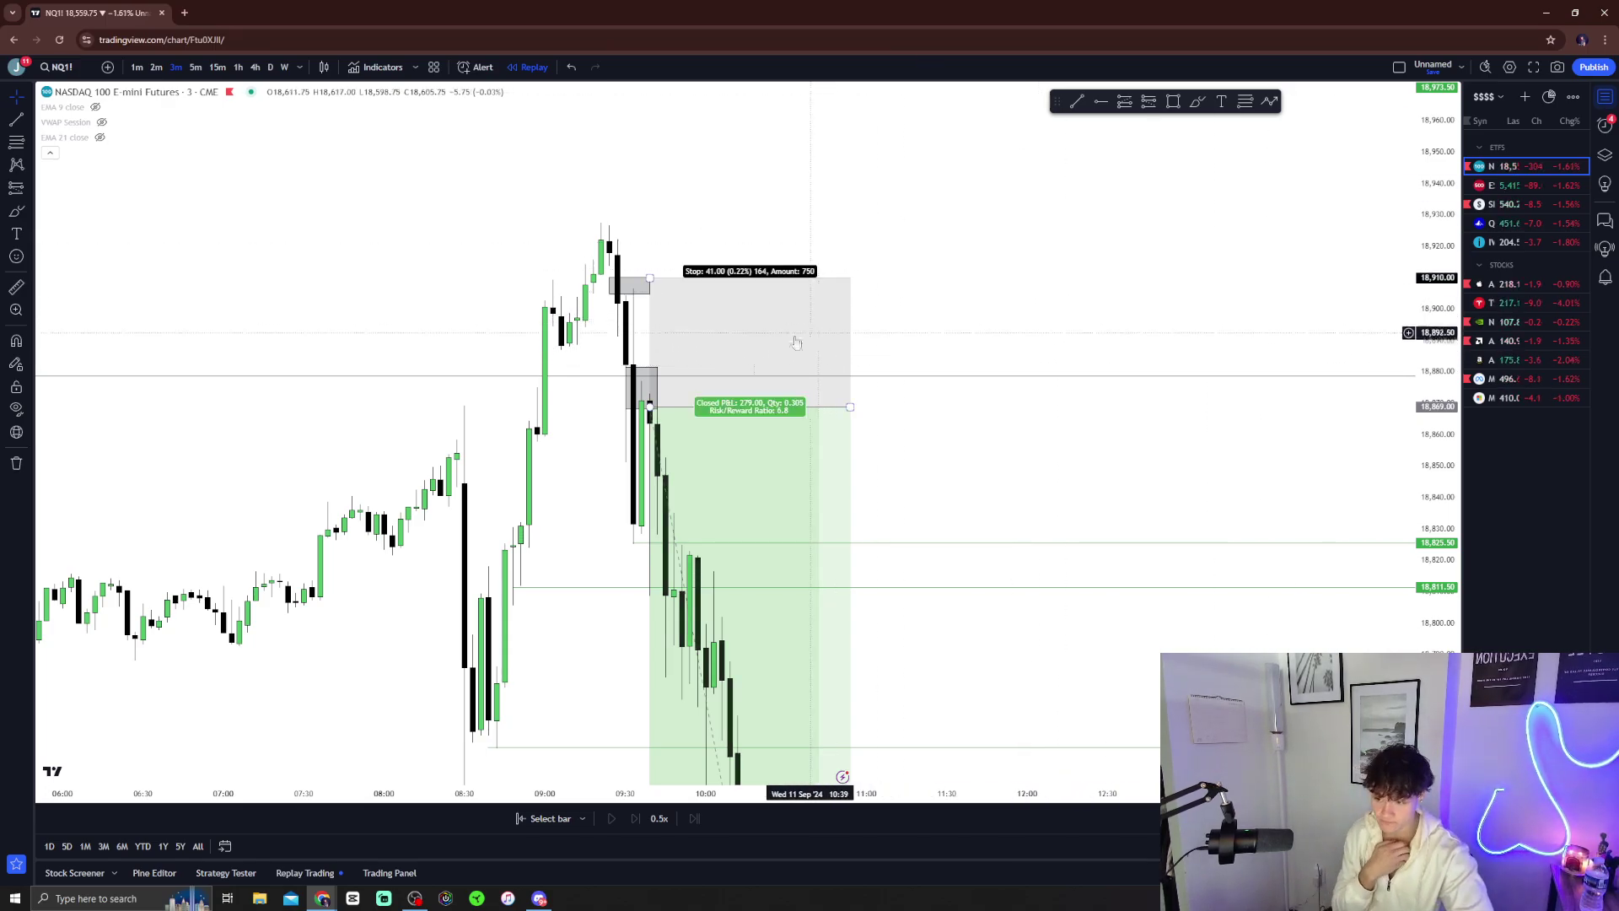
pyautogui.click(152, 67)
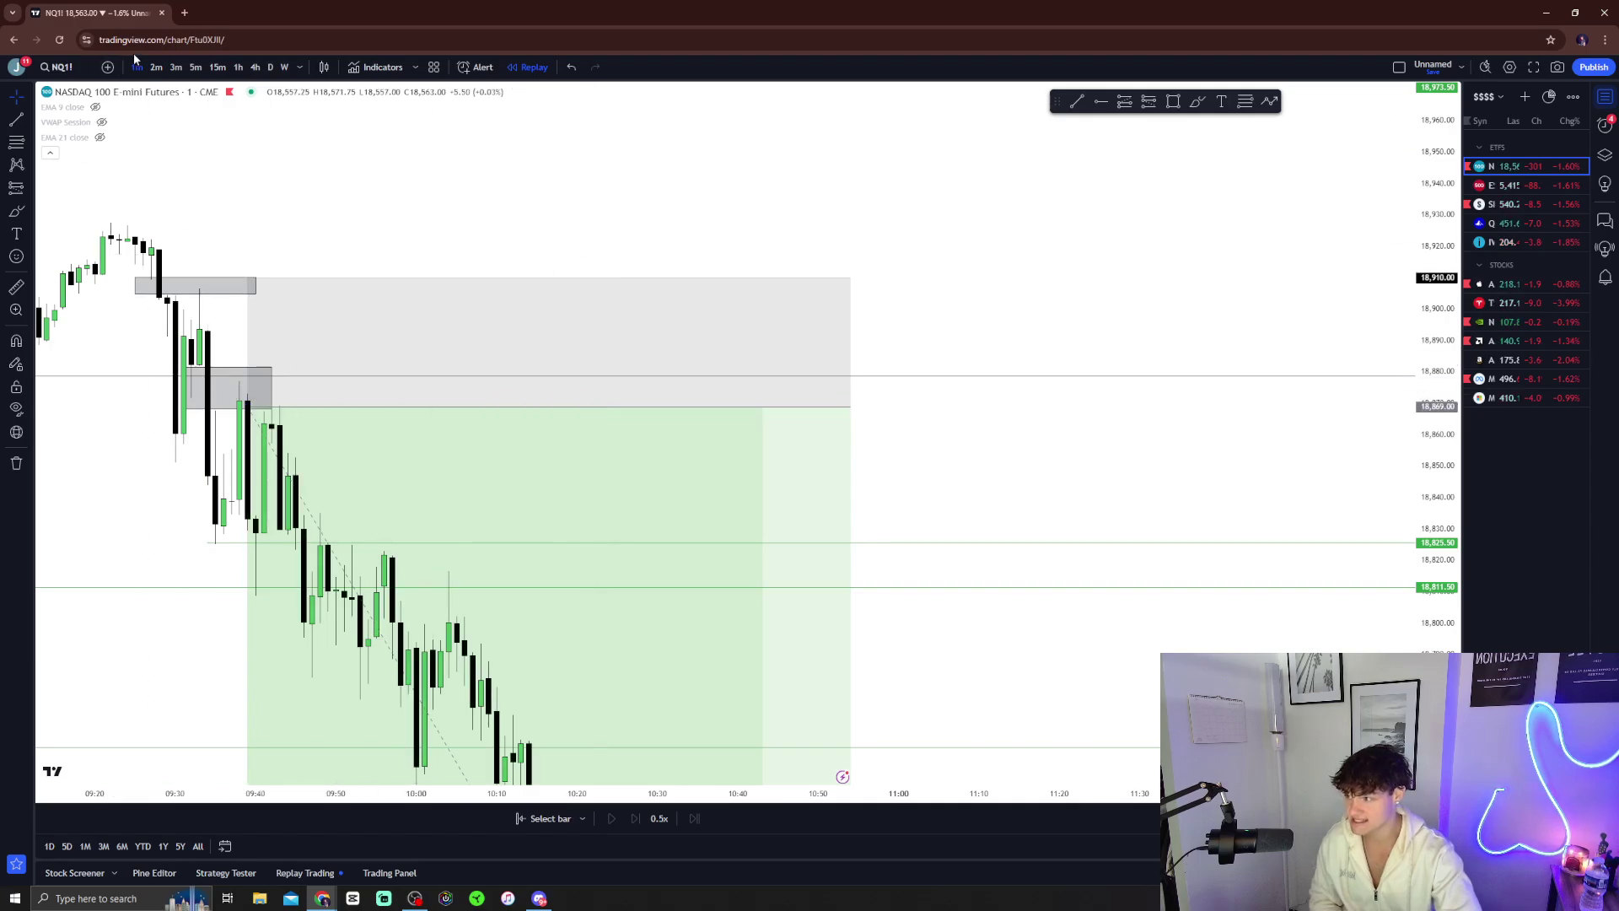
# Hide all drawings and make the EMA 9 and EMA 21 lines visible again
pyautogui.hotkey('ctrl', 'alt', 'h')
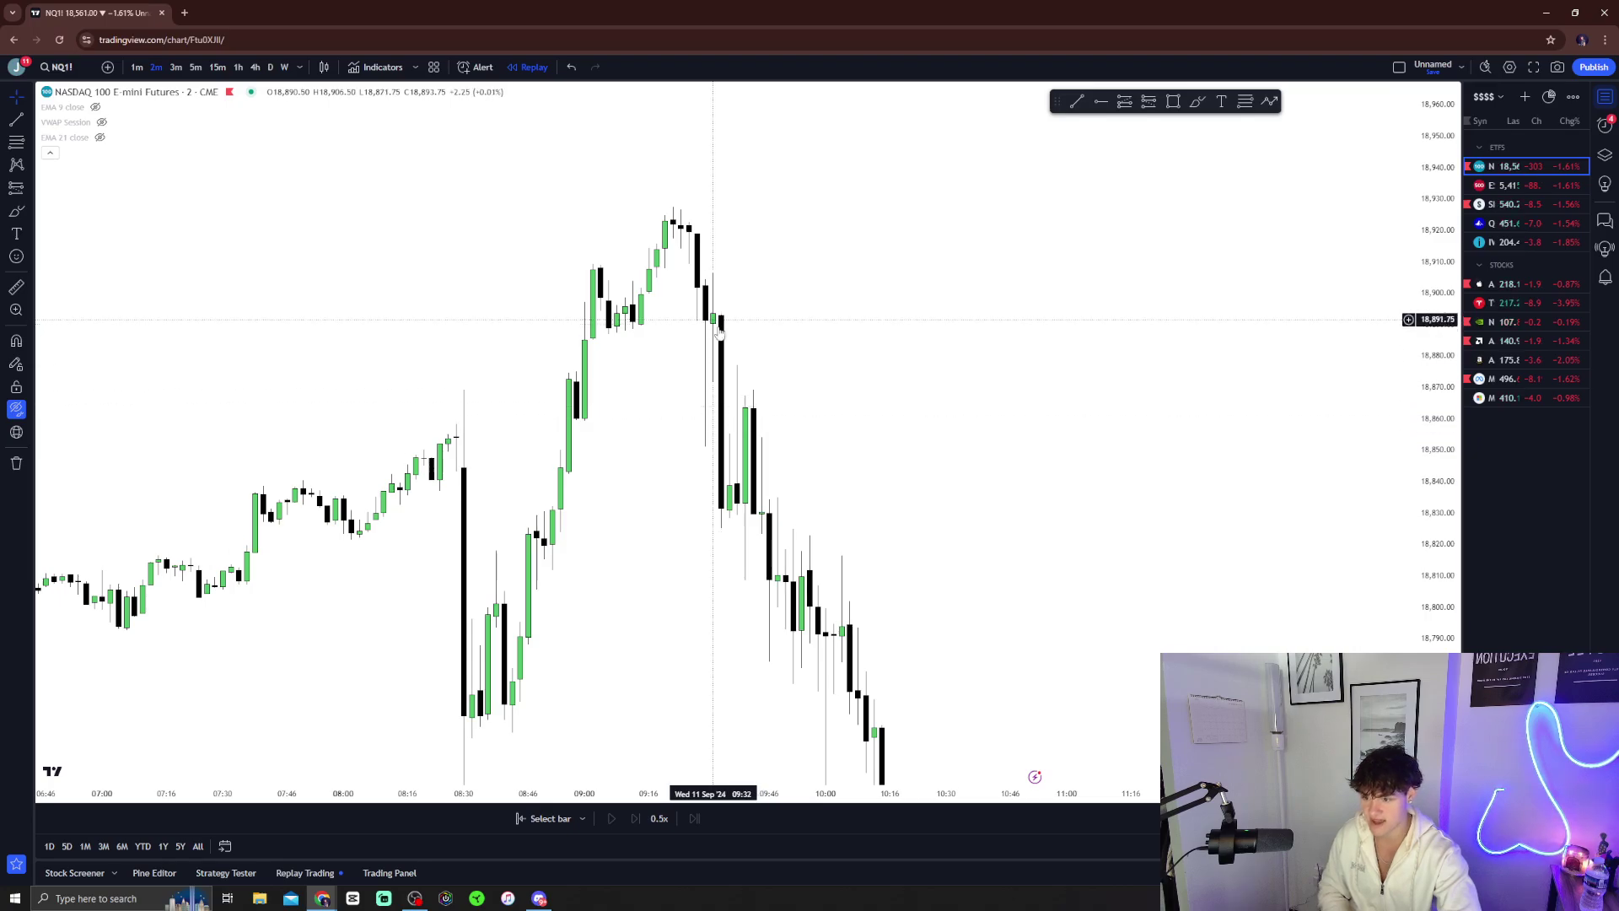
pyautogui.click(95, 107)
pyautogui.click(99, 137)
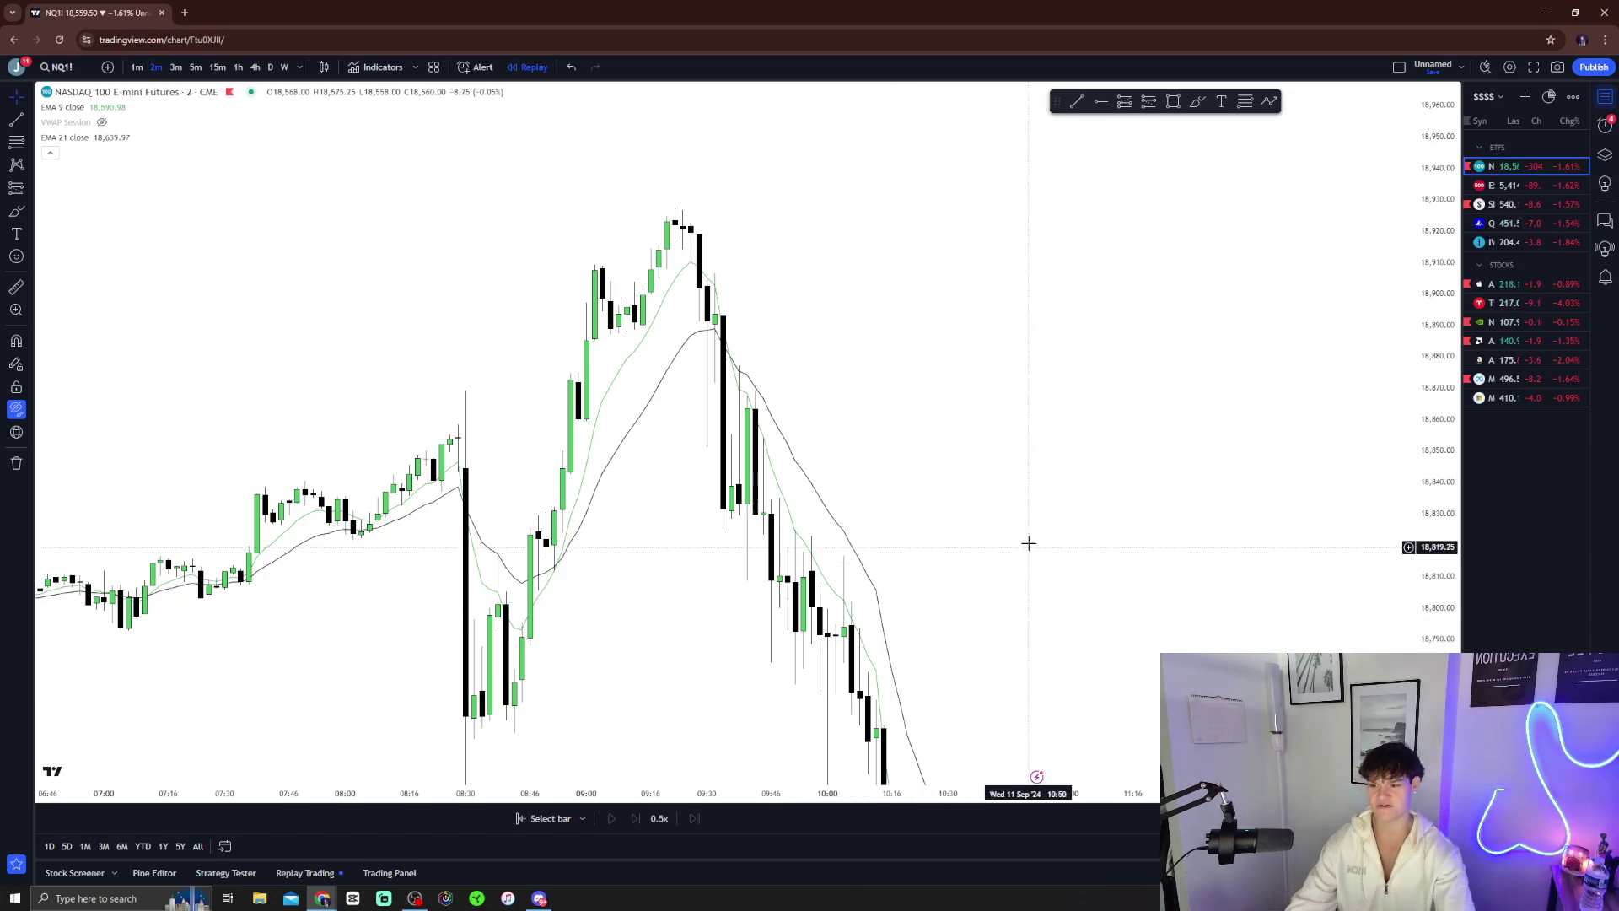
# Zoom out and switch the chart to 4-hour candles
pyautogui.scroll(-1, 1037, 464)
pyautogui.scroll(-6, 1043, 384)
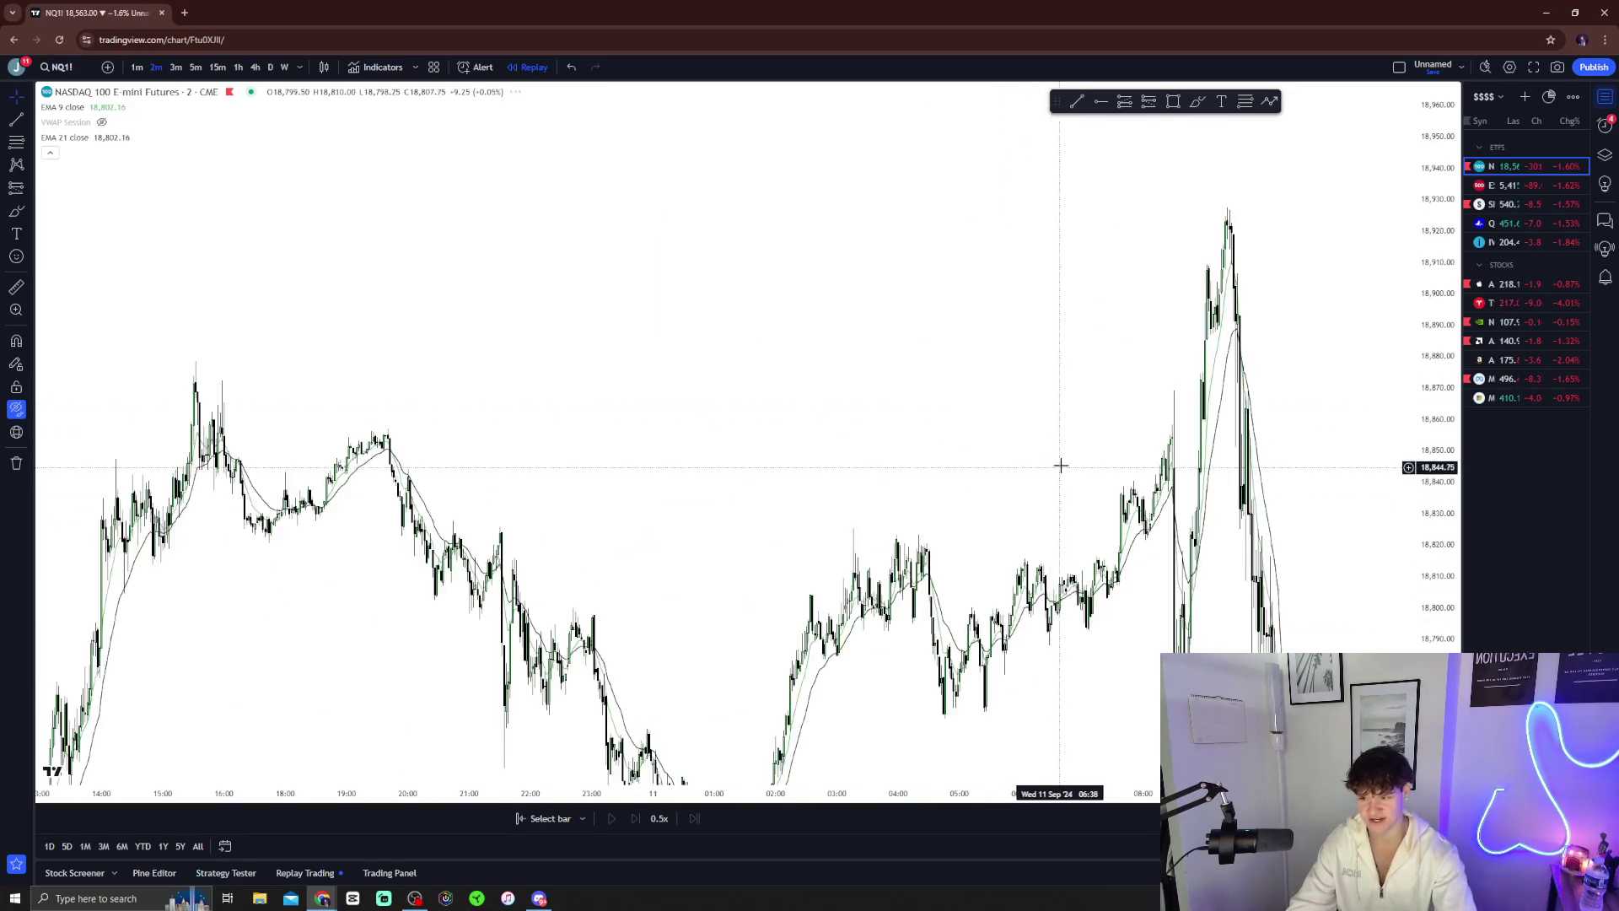
pyautogui.scroll(4, 1366, 307)
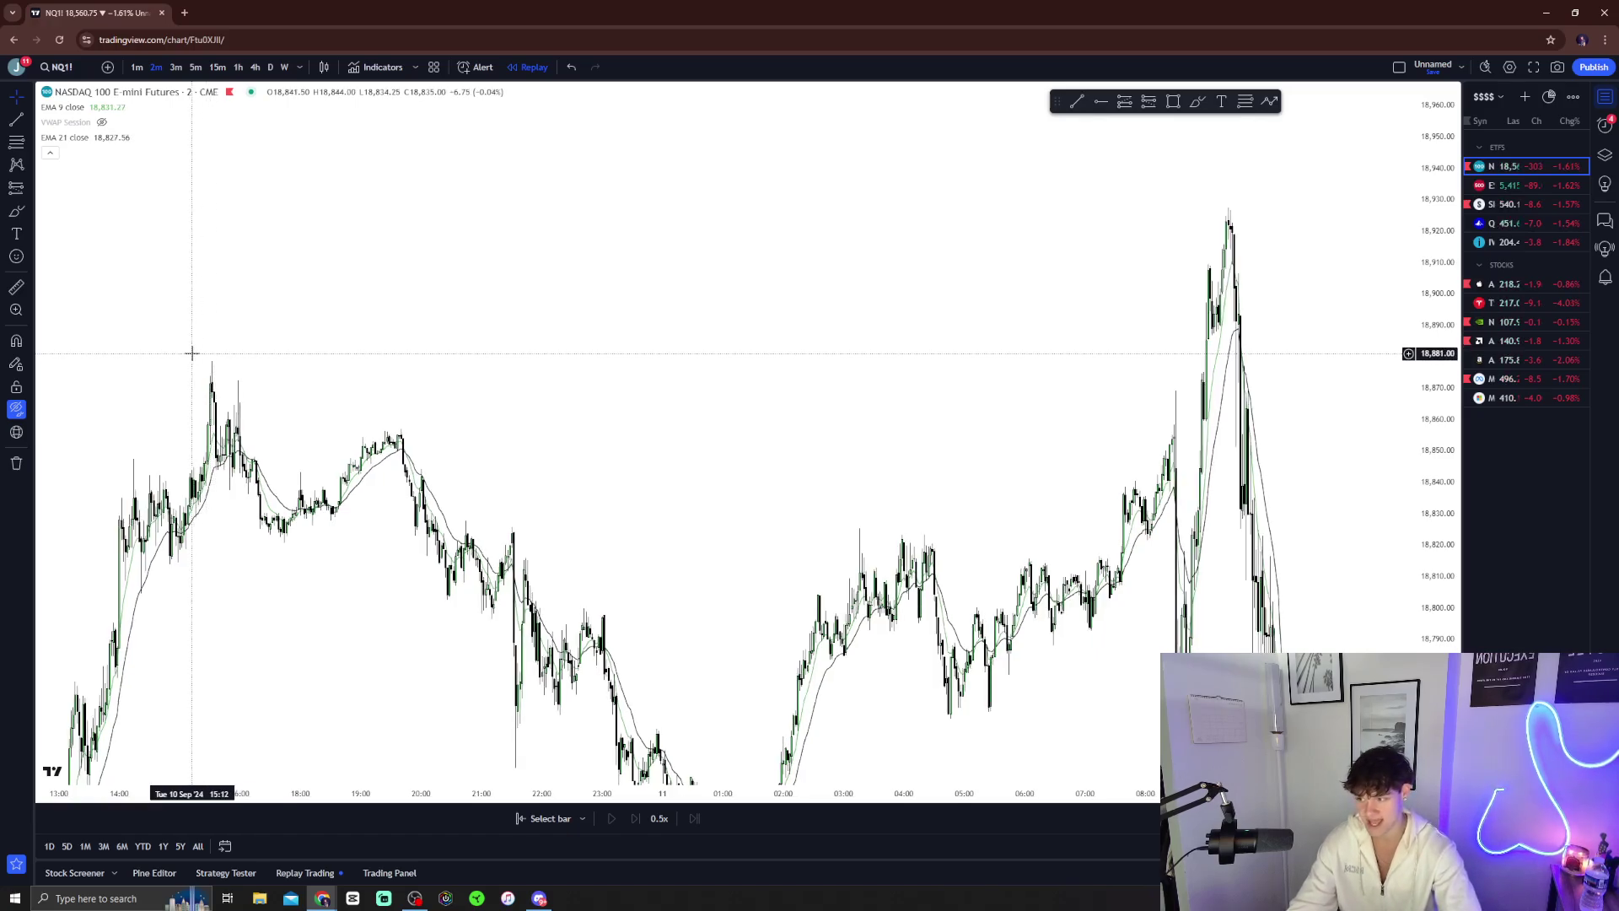
pyautogui.click(256, 67)
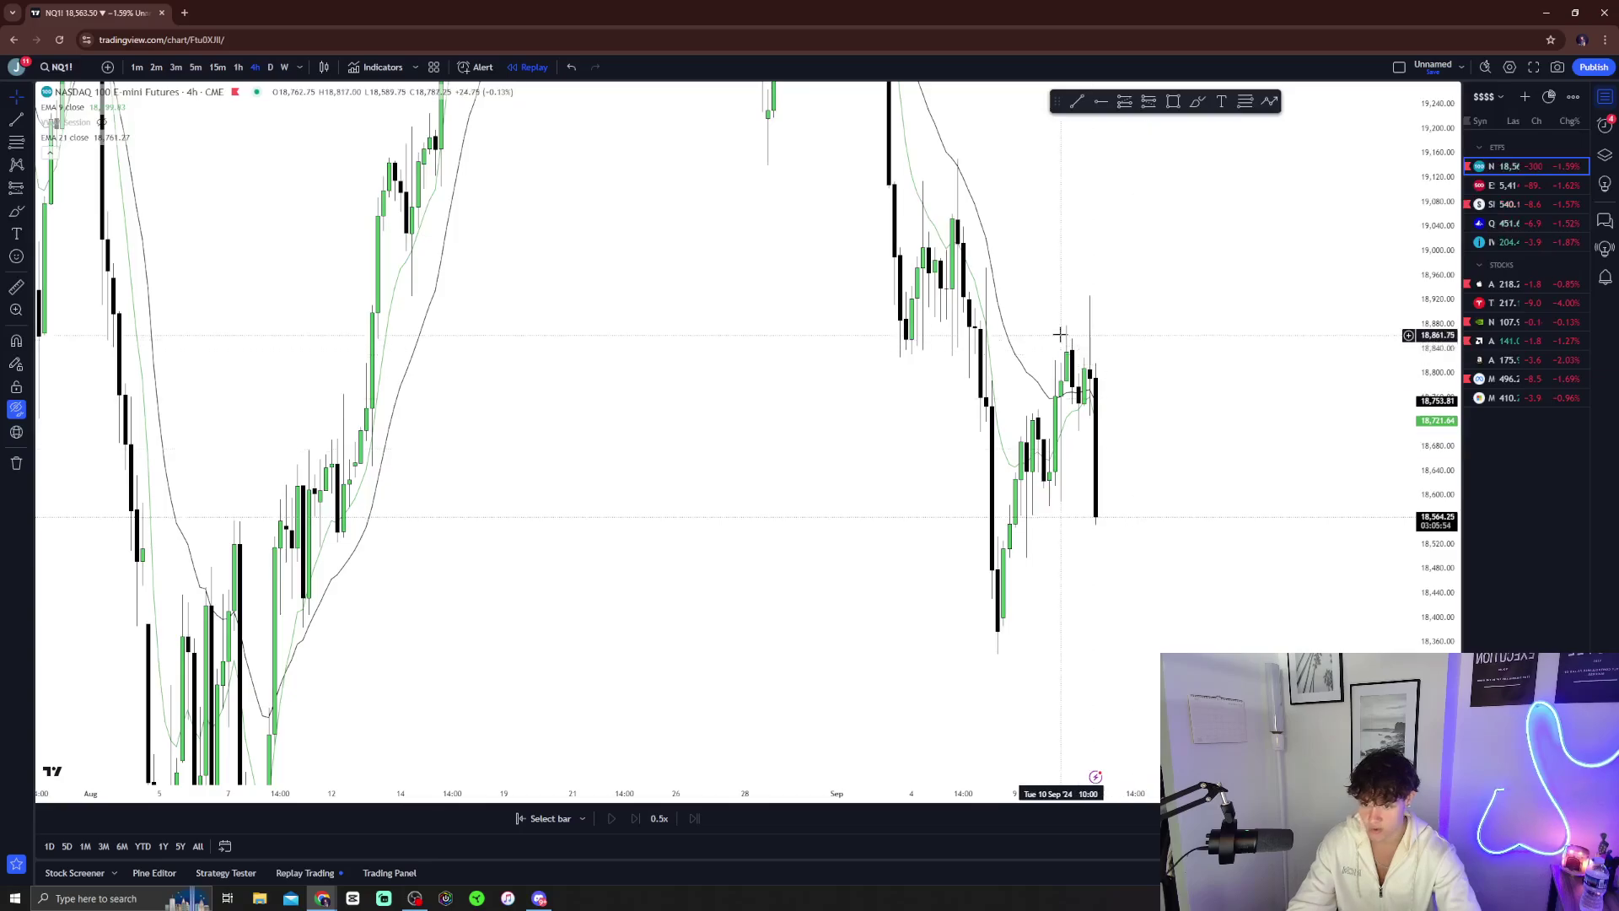
# Draw a trial Fib retracement from swing high to low, delete it, and switch to 5-minute candles
pyautogui.scroll(4, 1236, 528)
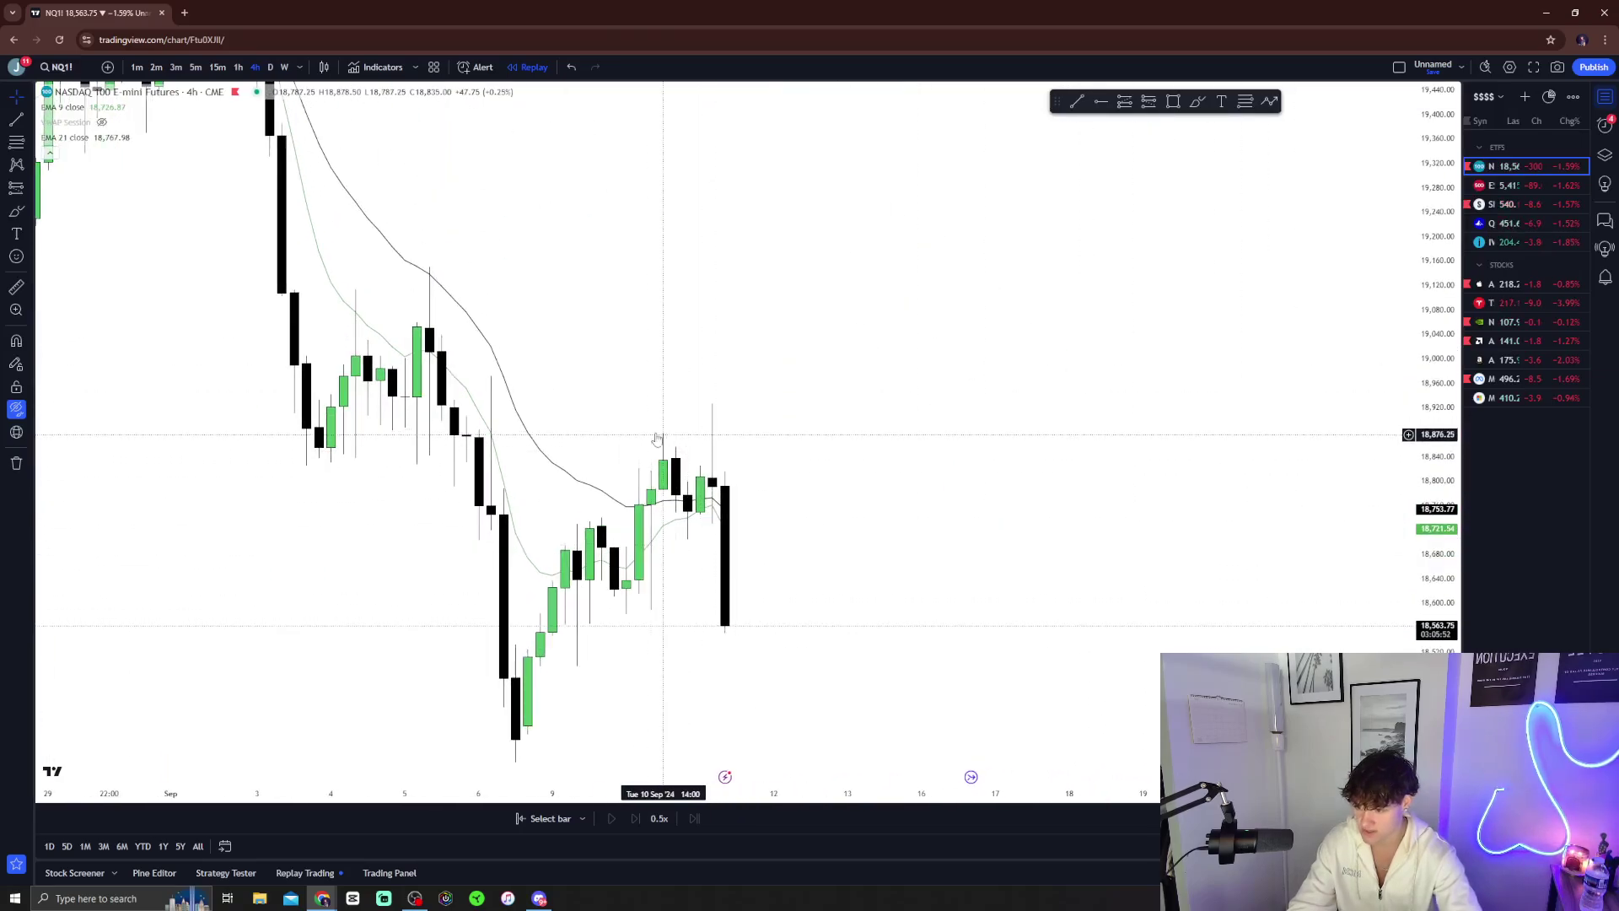
pyautogui.click(1246, 101)
pyautogui.click(405, 267)
pyautogui.click(1046, 730)
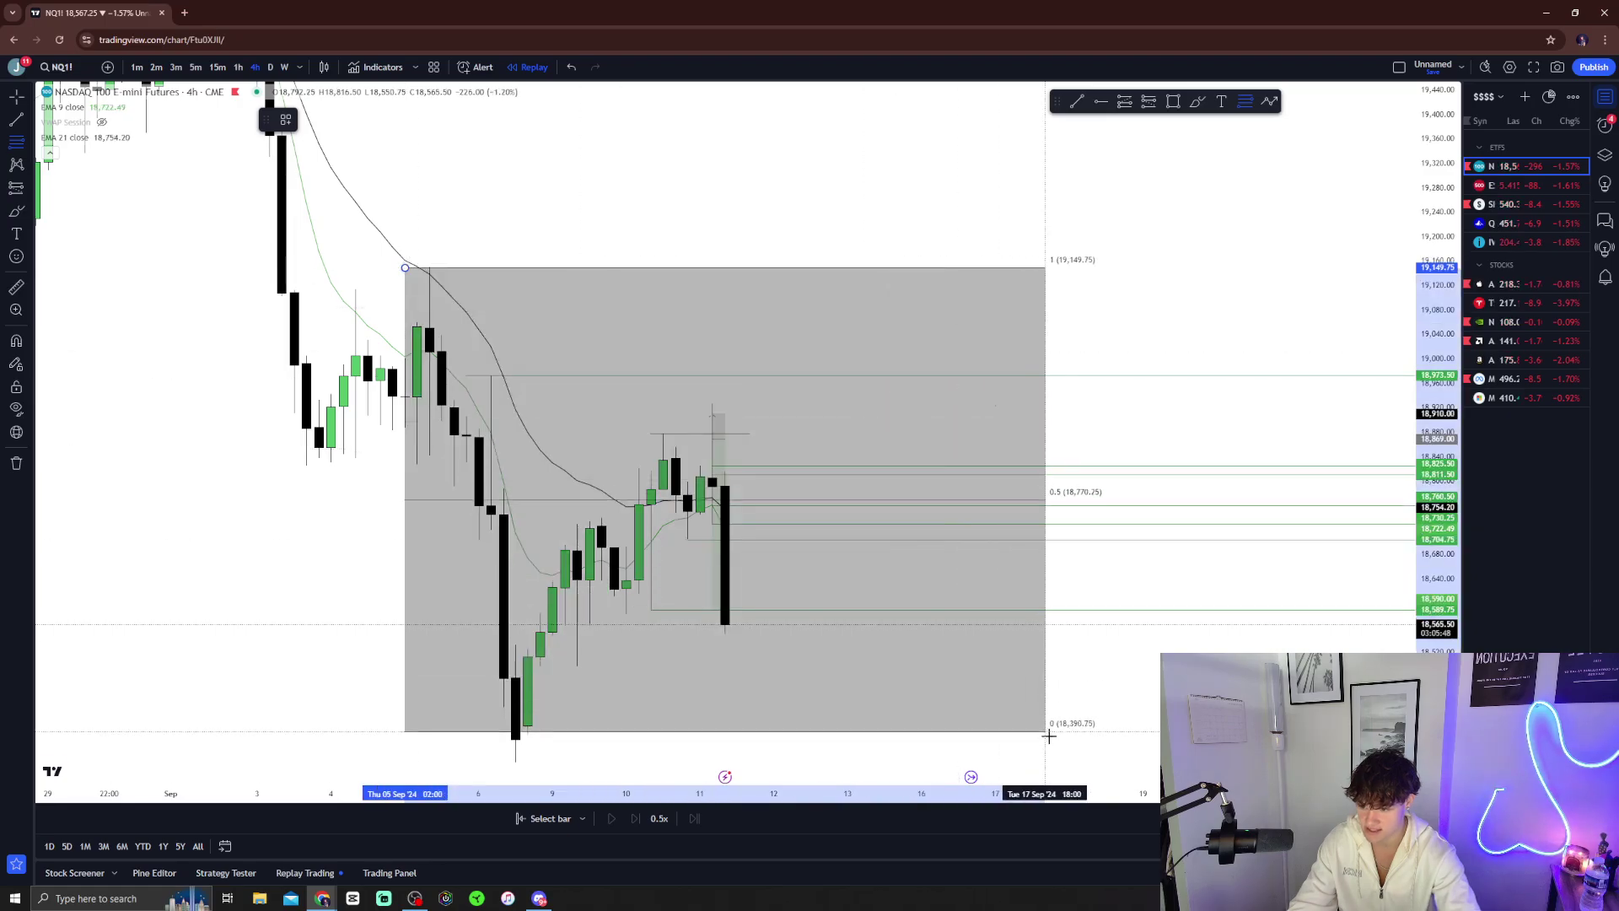
pyautogui.press('Delete')
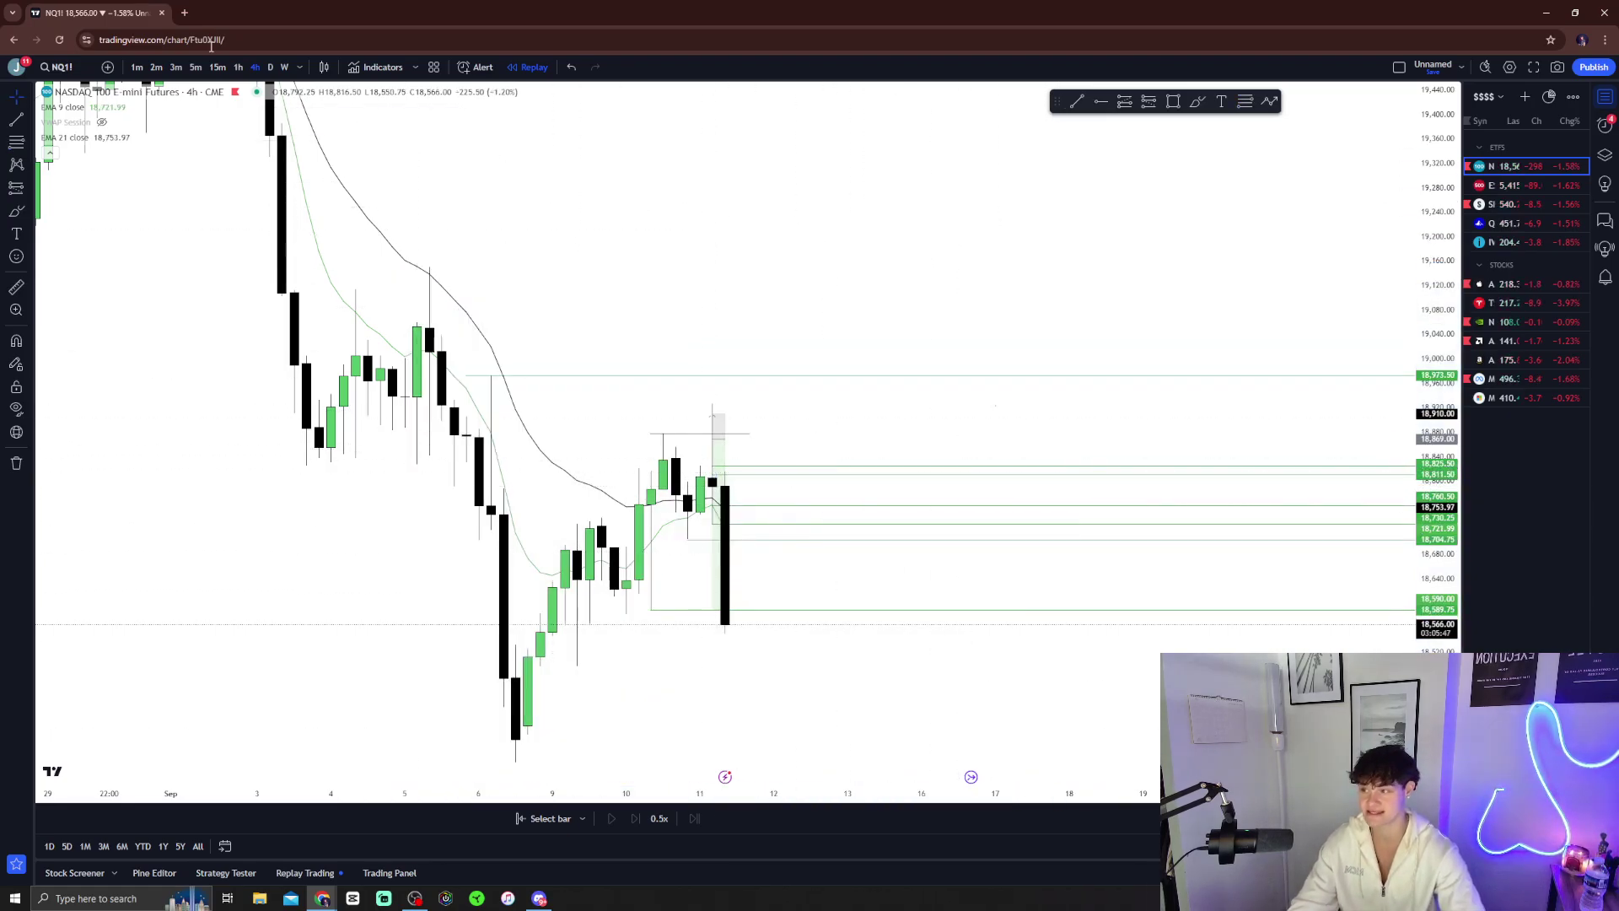
pyautogui.click(195, 67)
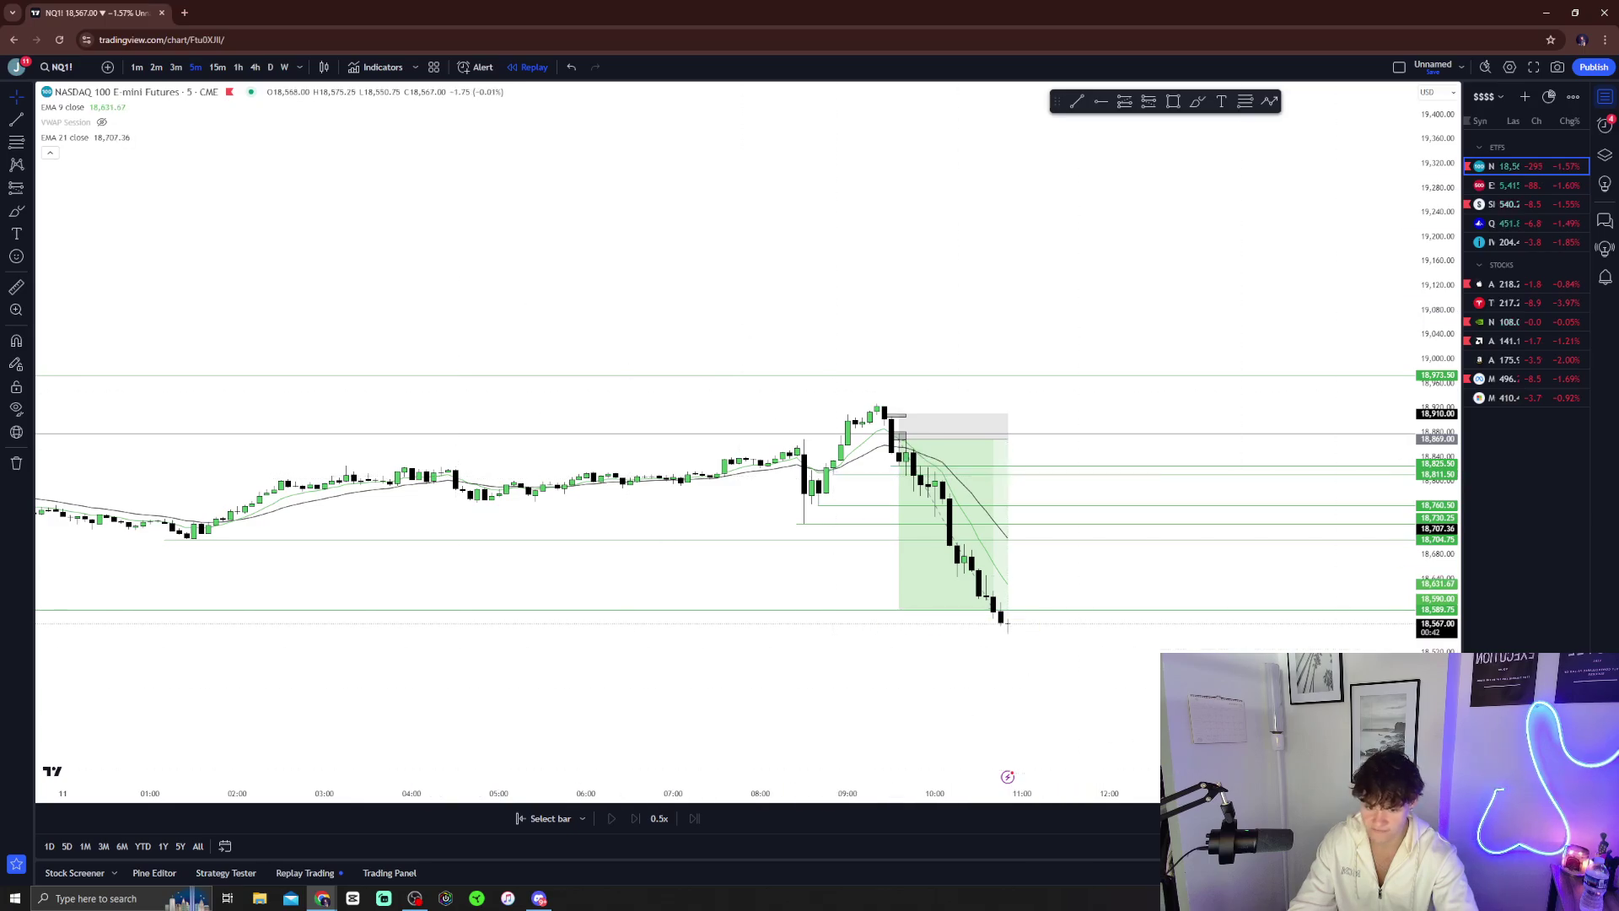
# Stretch the price scale and switch to 1-minute candles with the short position centred in view
pyautogui.moveTo(1437, 753); pyautogui.dragTo(1428, 428)
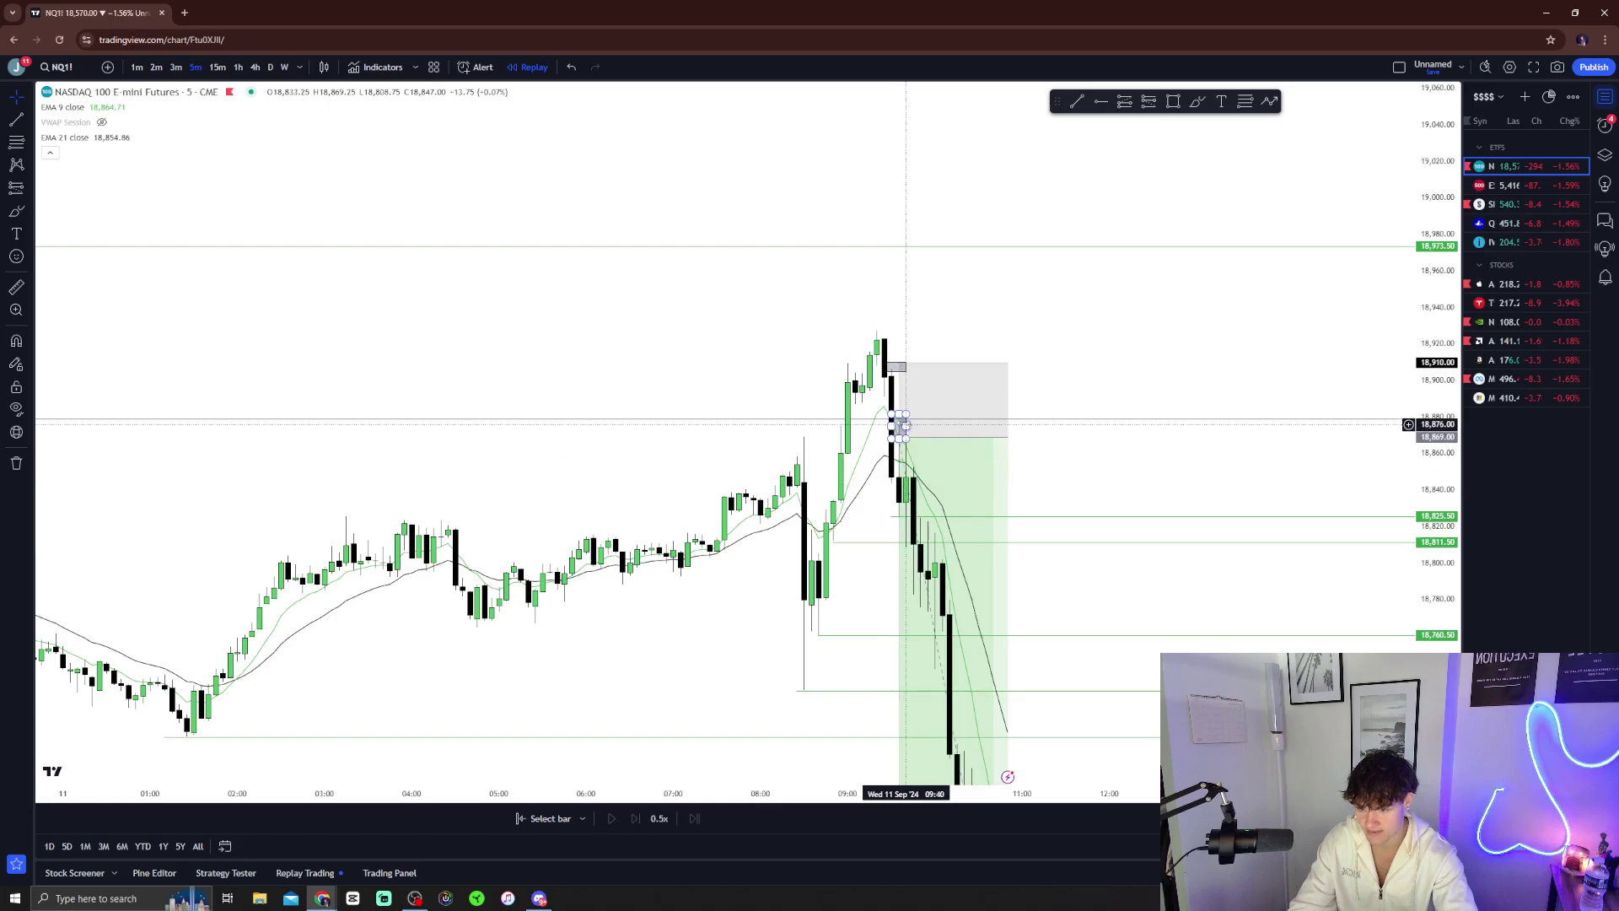
pyautogui.click(176, 68)
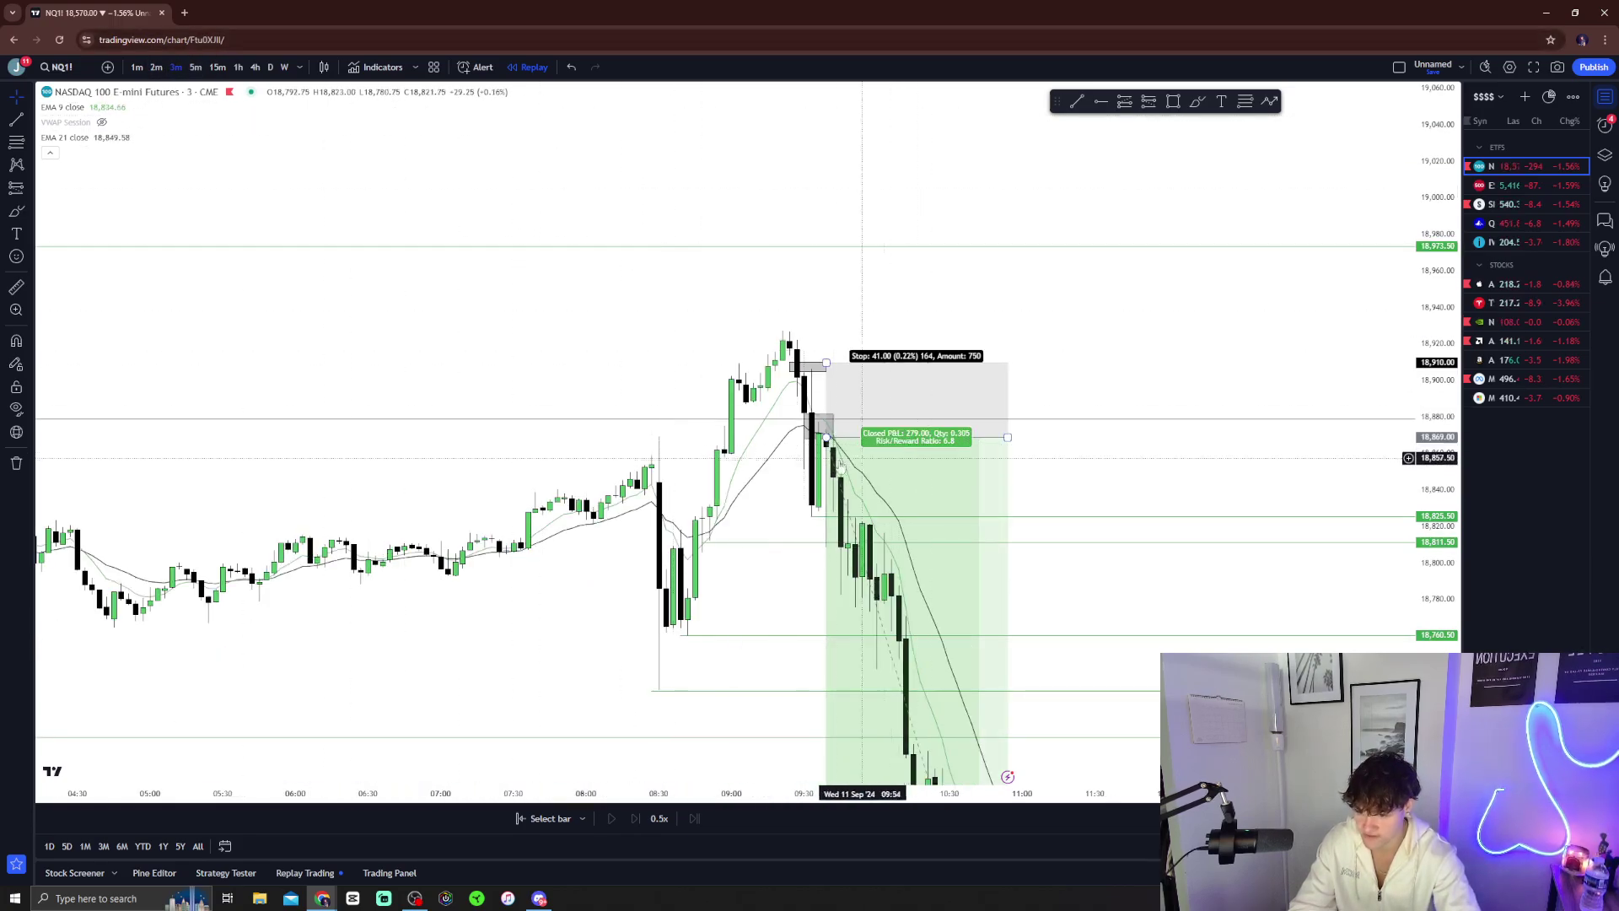
pyautogui.click(136, 68)
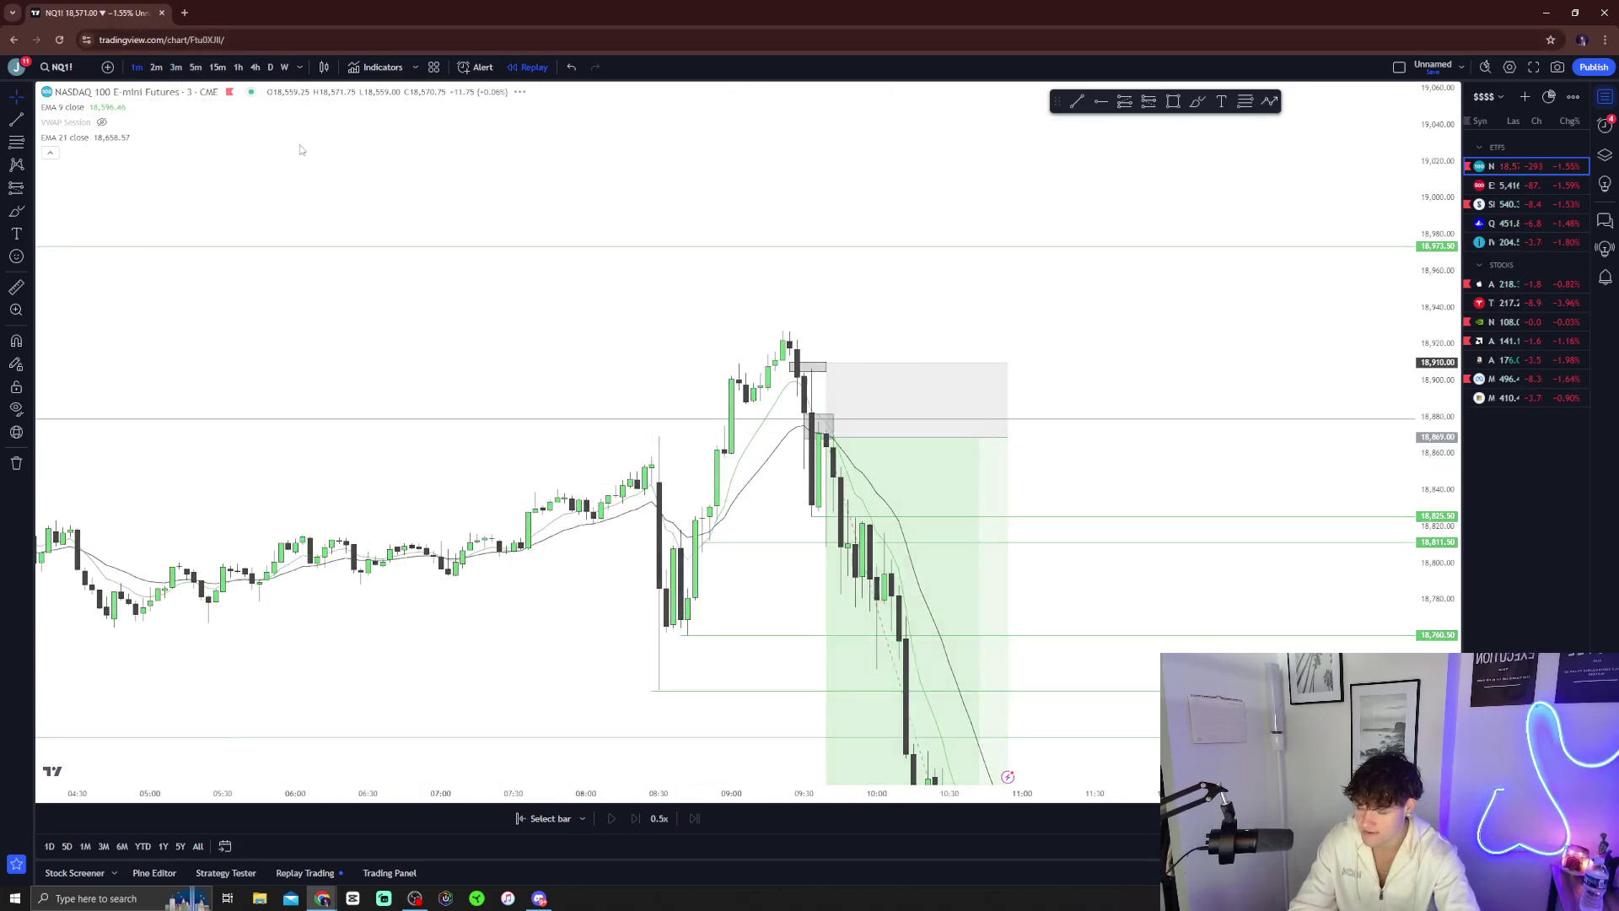
pyautogui.moveTo(599, 292); pyautogui.dragTo(767, 255)
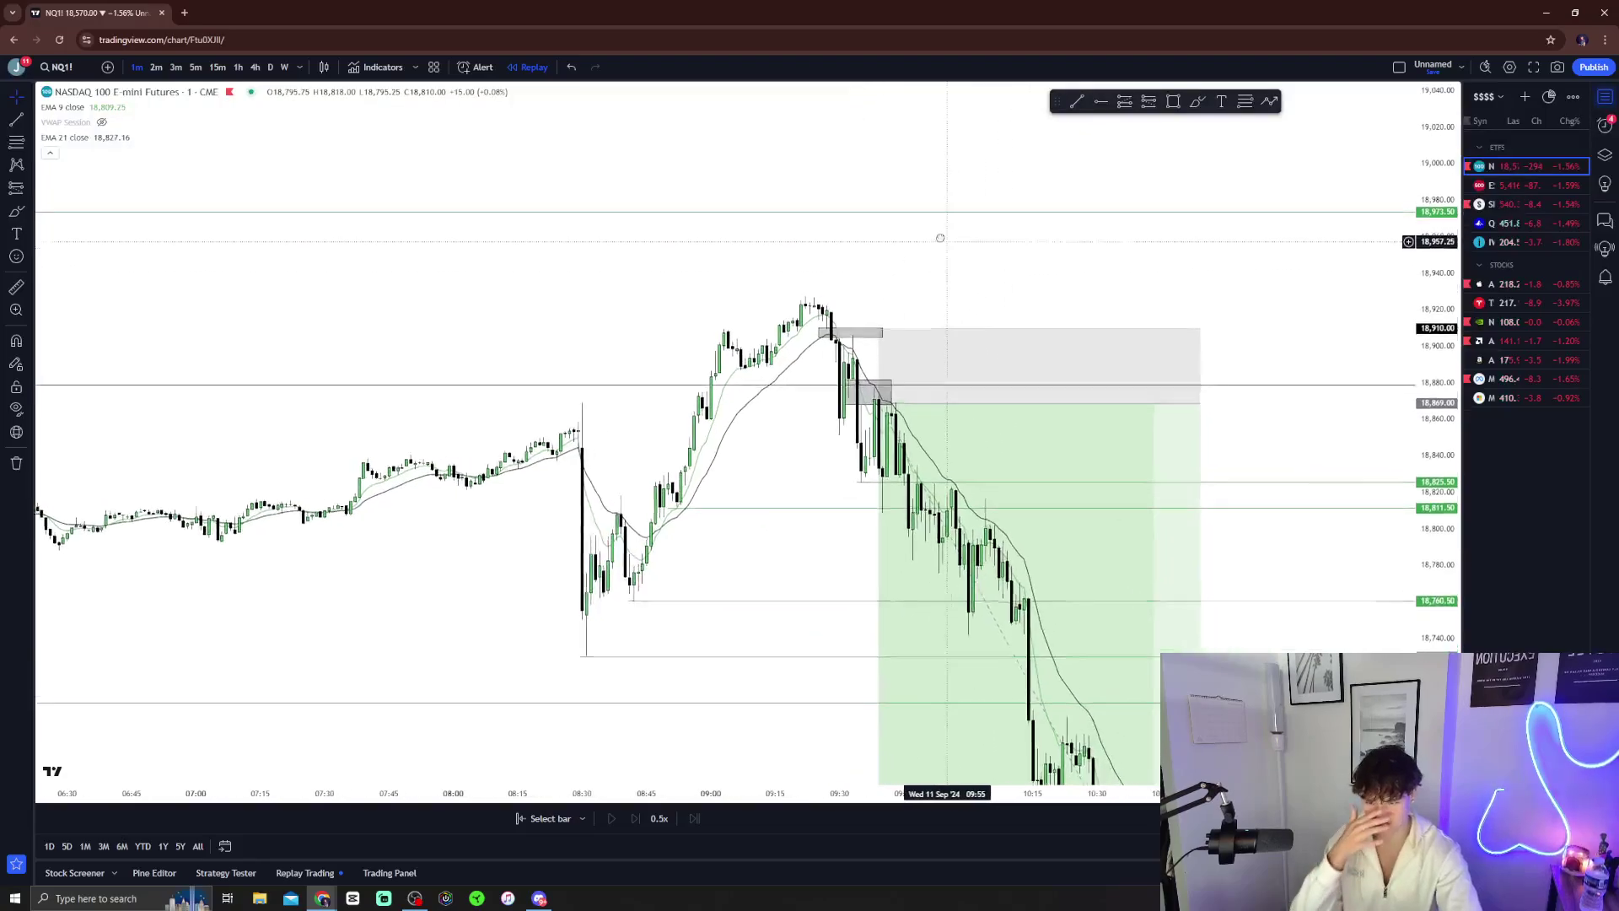
pyautogui.moveTo(903, 275); pyautogui.dragTo(490, 428)
pyautogui.scroll(-3, 513, 398)
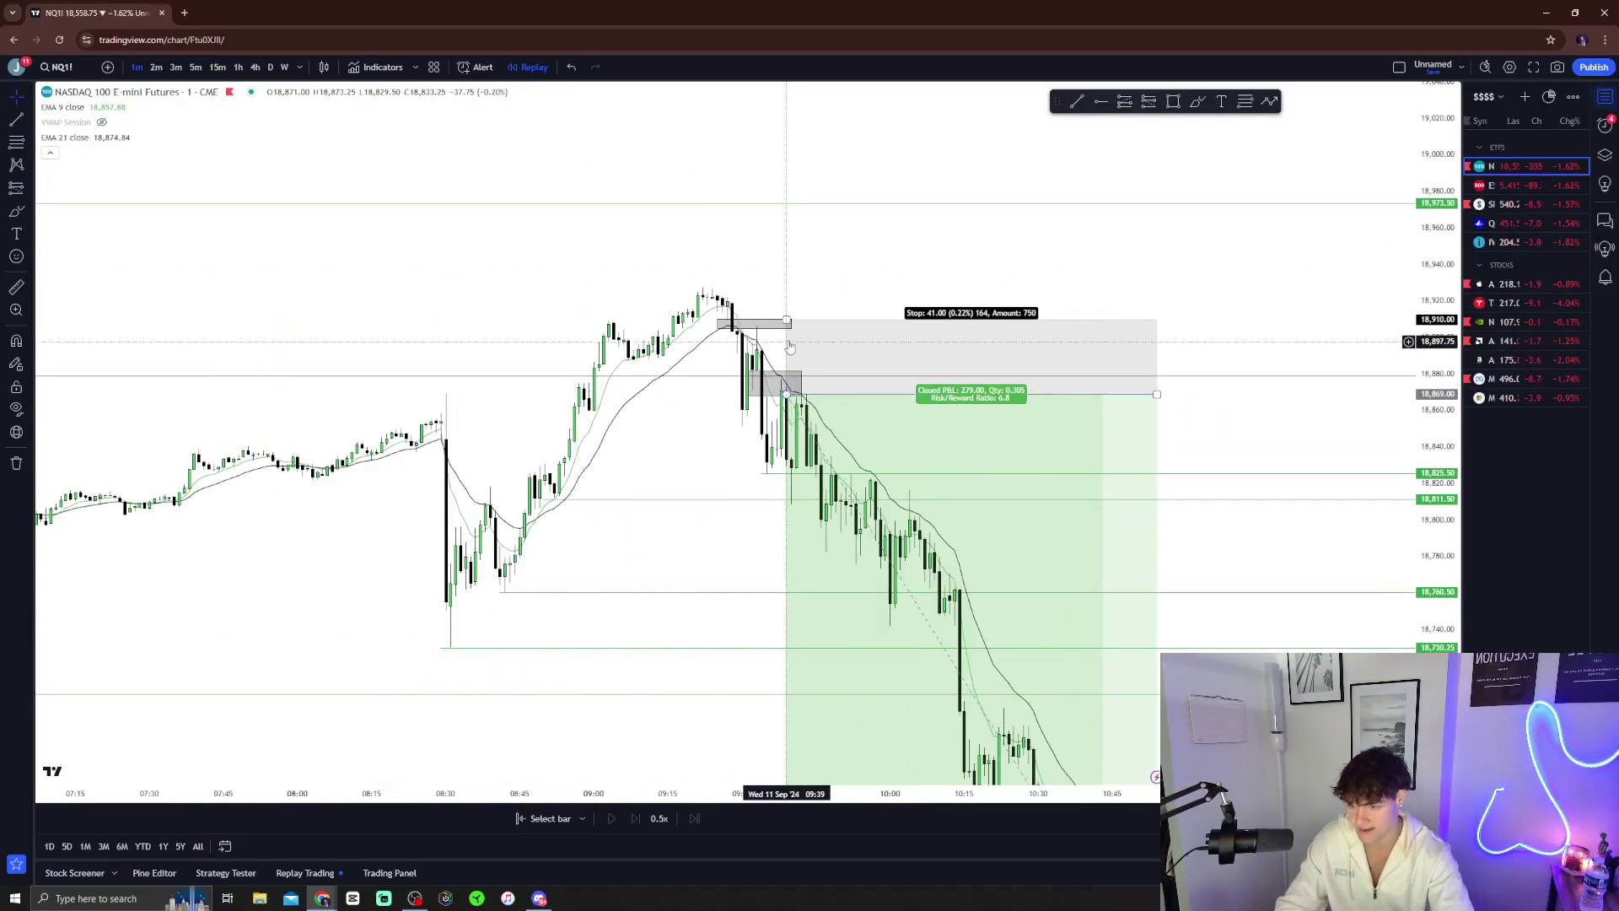
# Brush an upward freehand curve beside the entry zone, deleting the stray second stroke
pyautogui.click(1198, 102)
pyautogui.moveTo(784, 390); pyautogui.dragTo(848, 305)
pyautogui.moveTo(636, 278); pyautogui.dragTo(961, 379)
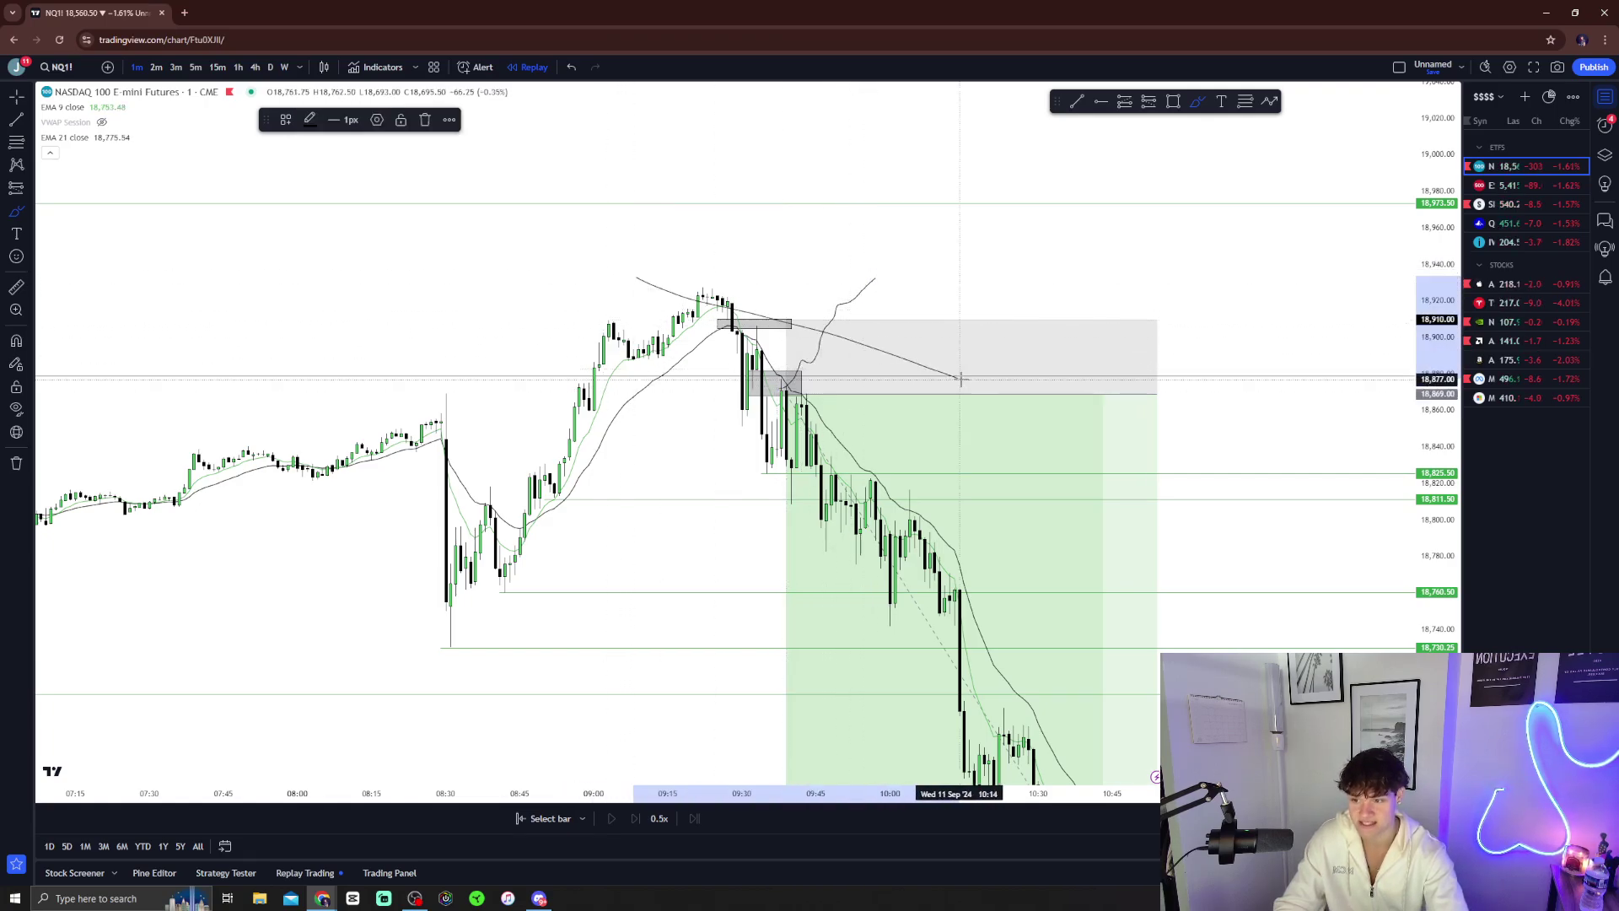
pyautogui.press('Delete')
pyautogui.click(15, 97)
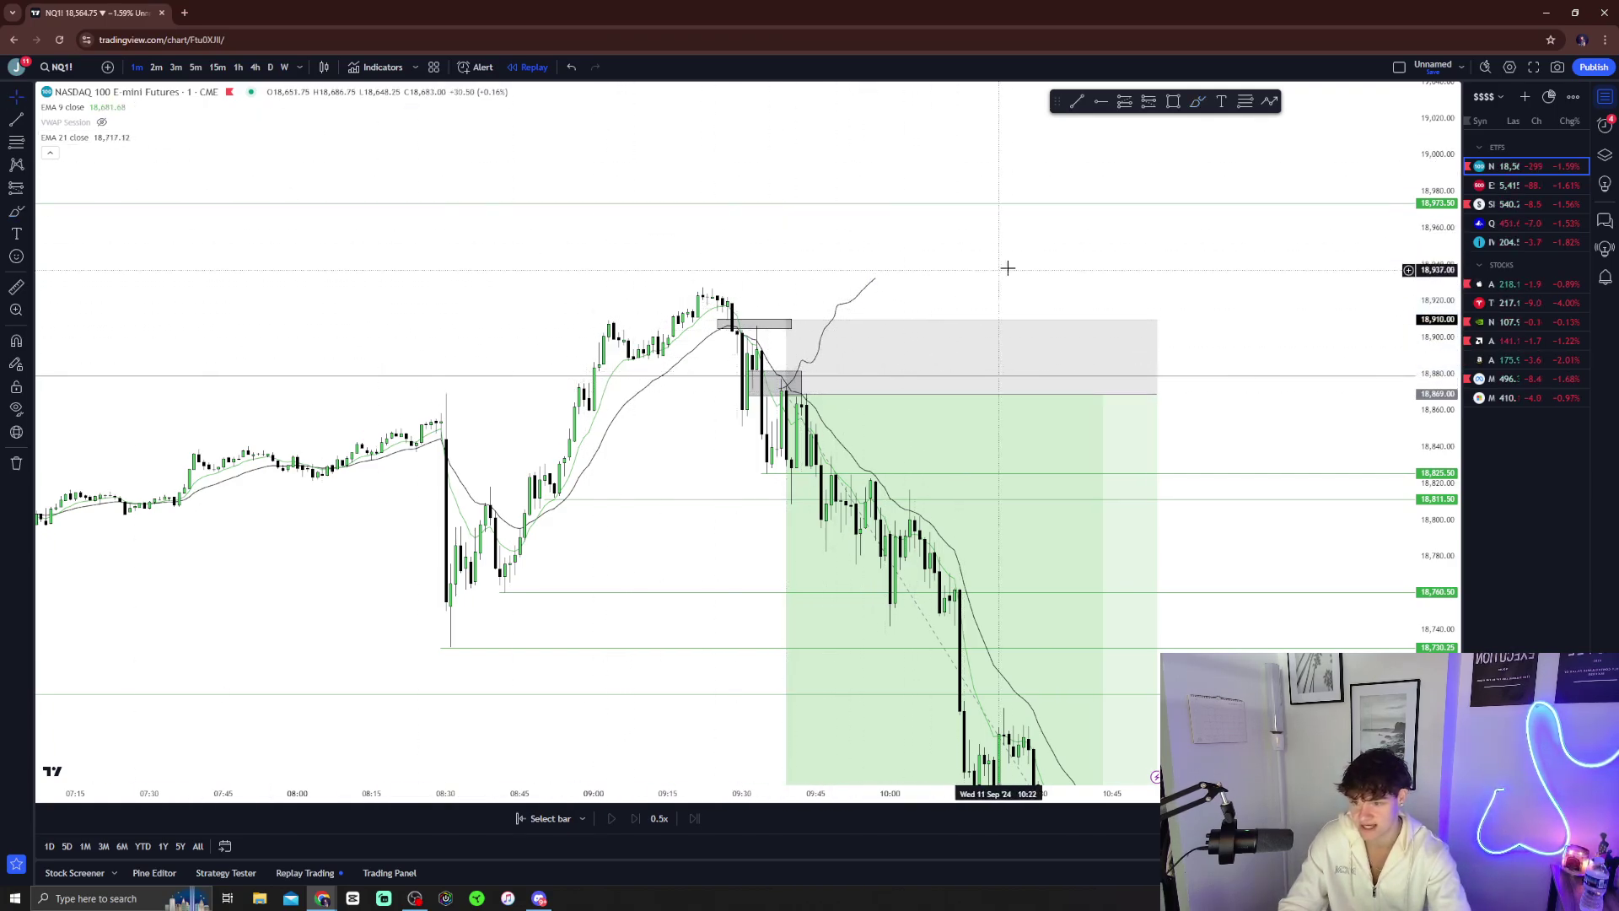
pyautogui.scroll(-2, 1180, 590)
pyautogui.moveTo(1181, 591); pyautogui.dragTo(1073, 253)
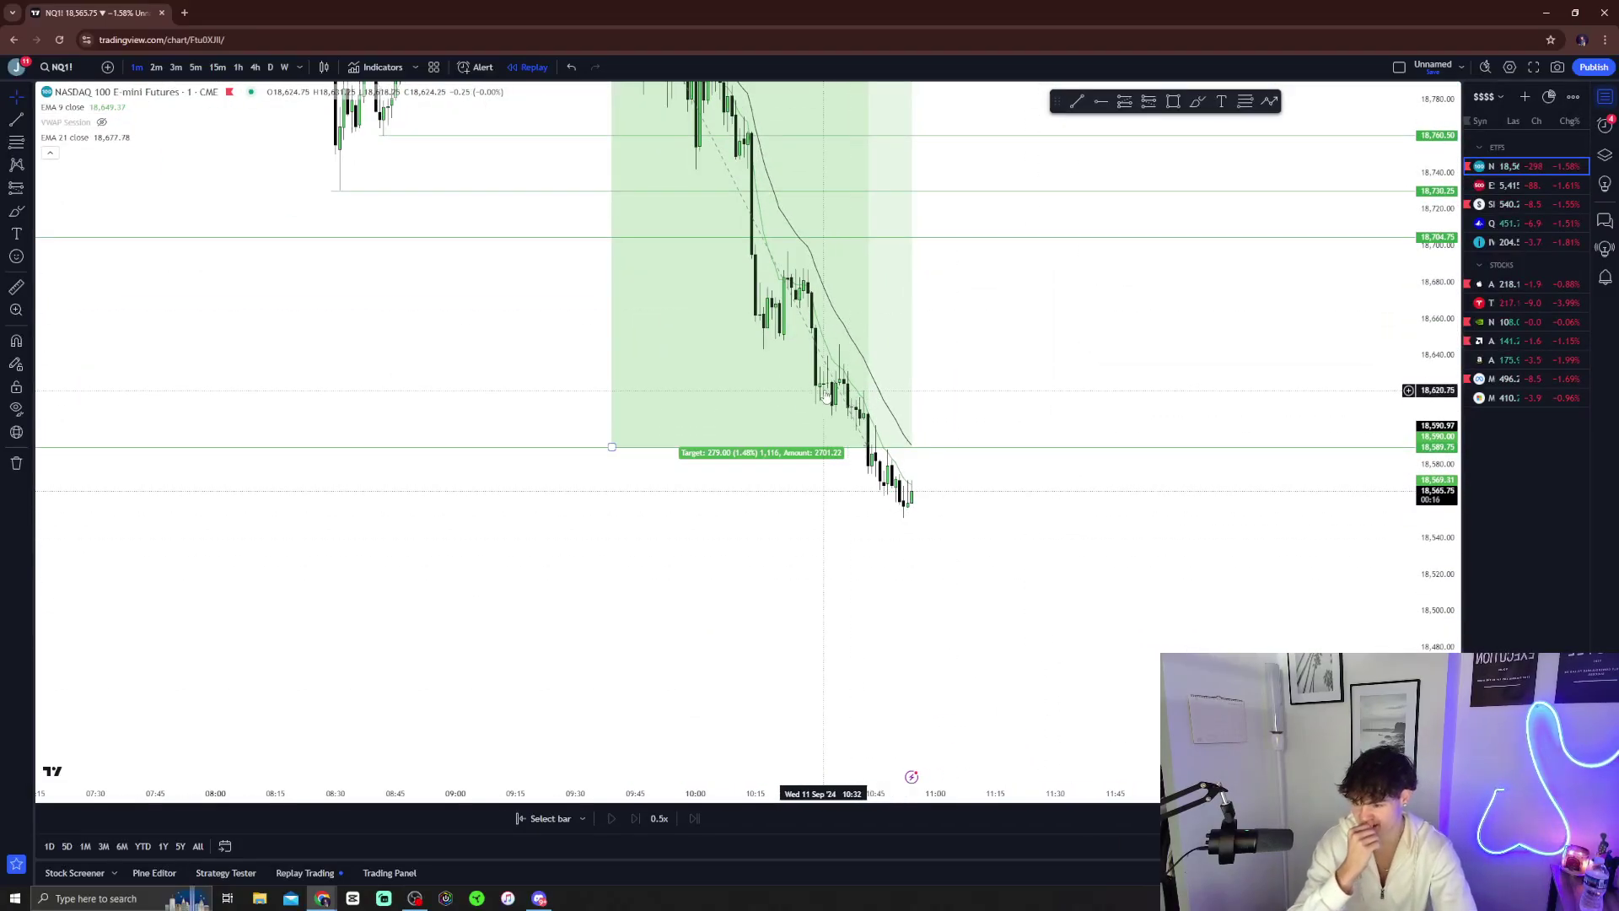
pyautogui.moveTo(1023, 423); pyautogui.dragTo(1054, 643)
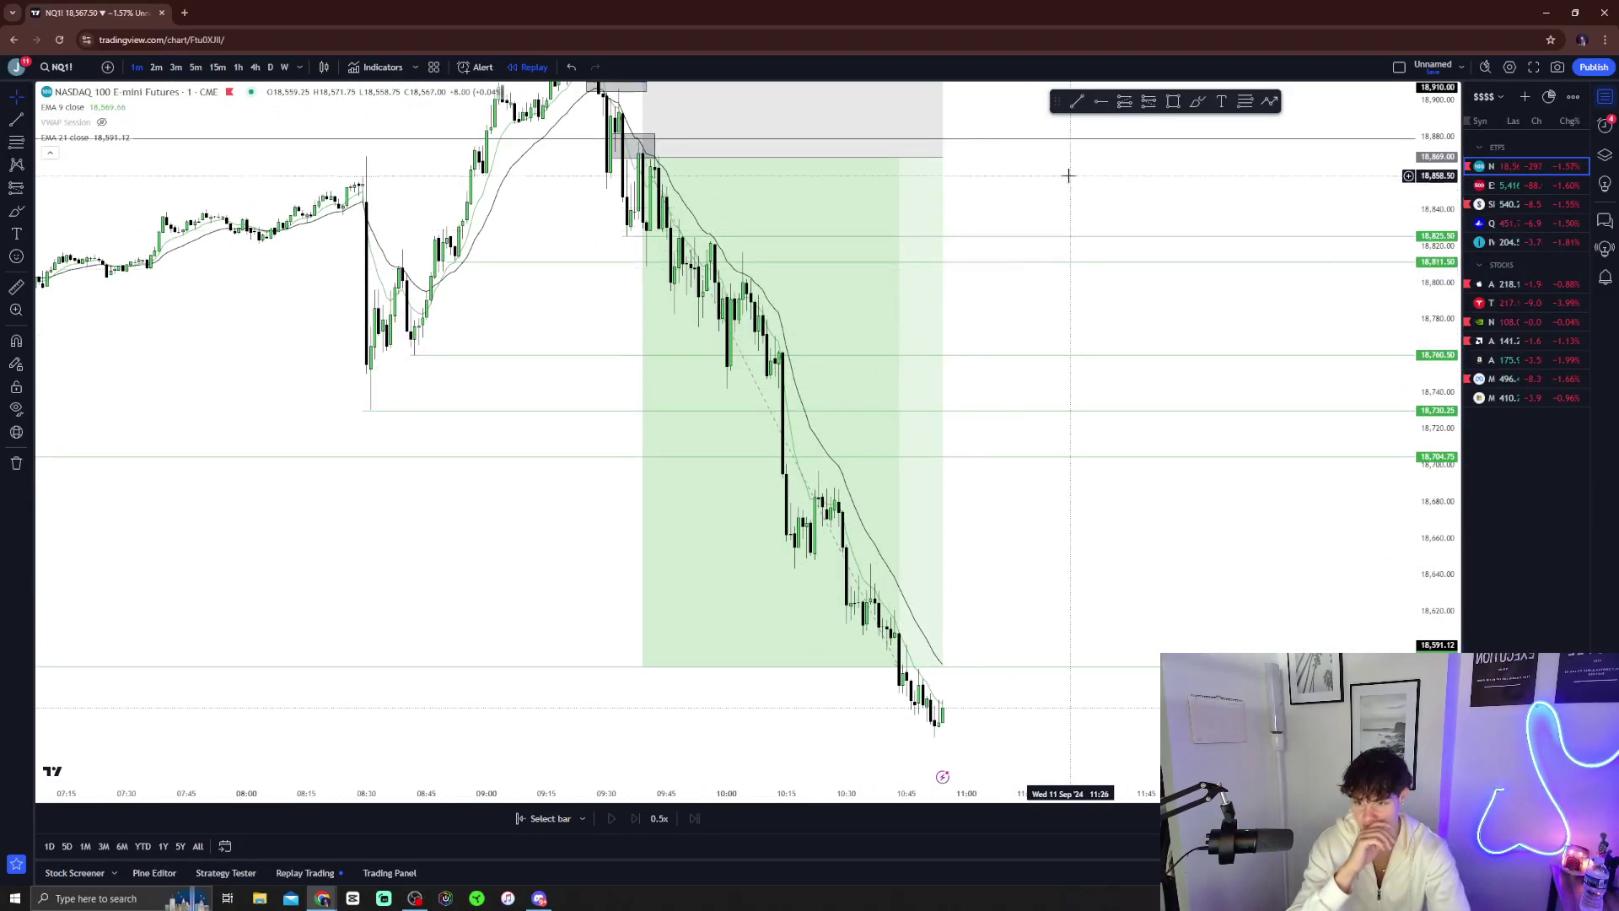
pyautogui.moveTo(1068, 175); pyautogui.dragTo(1065, 243)
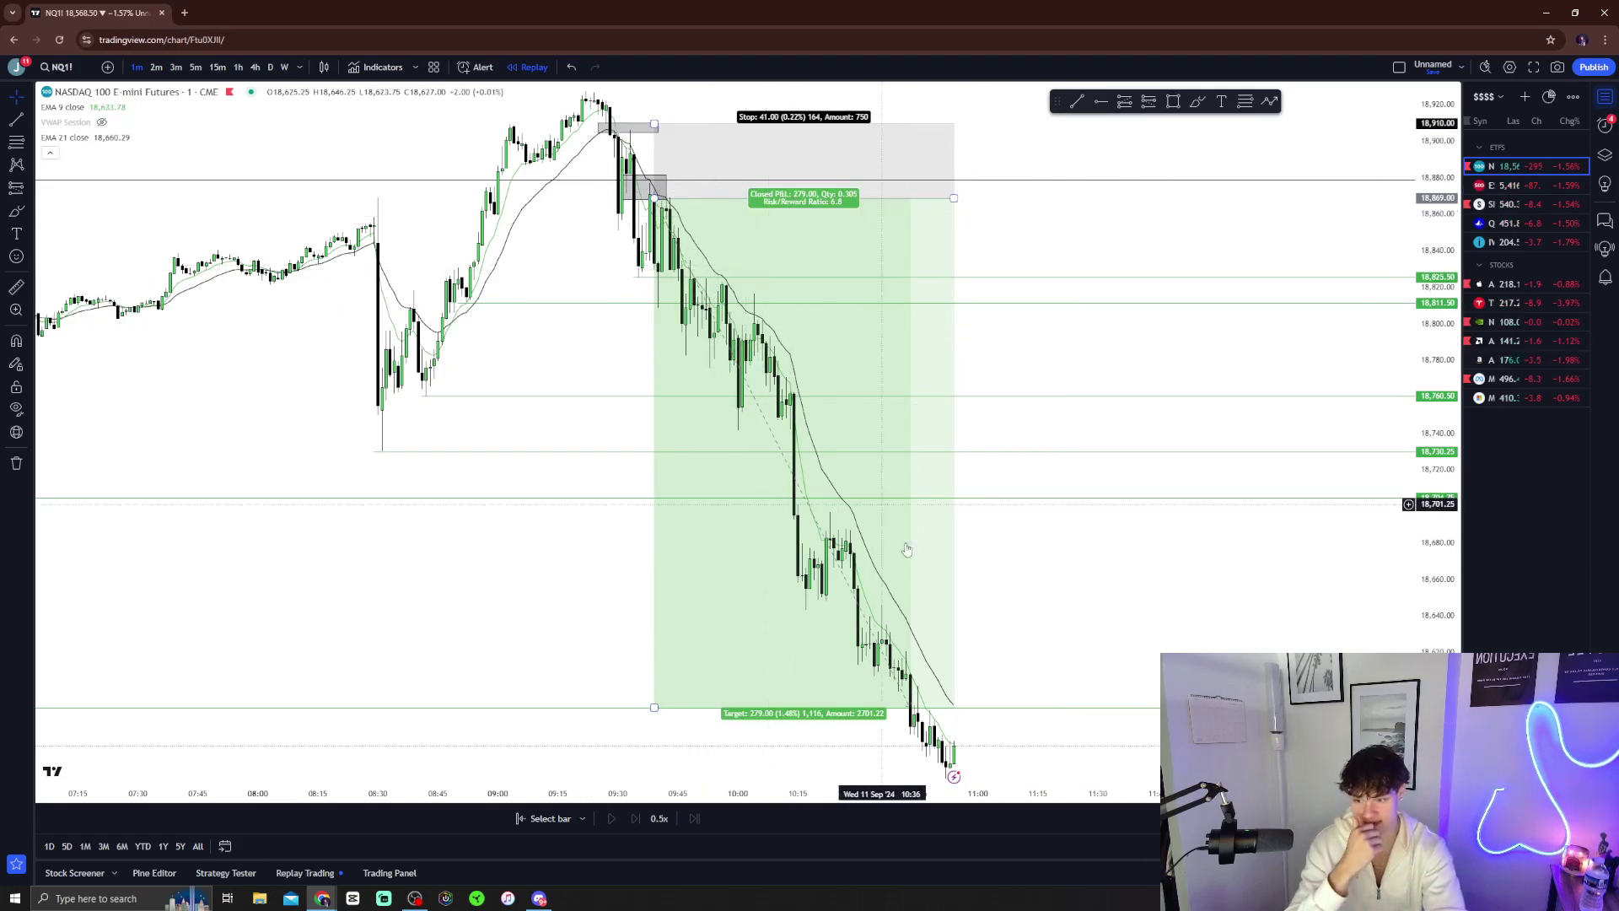
pyautogui.moveTo(1014, 384); pyautogui.dragTo(1044, 453)
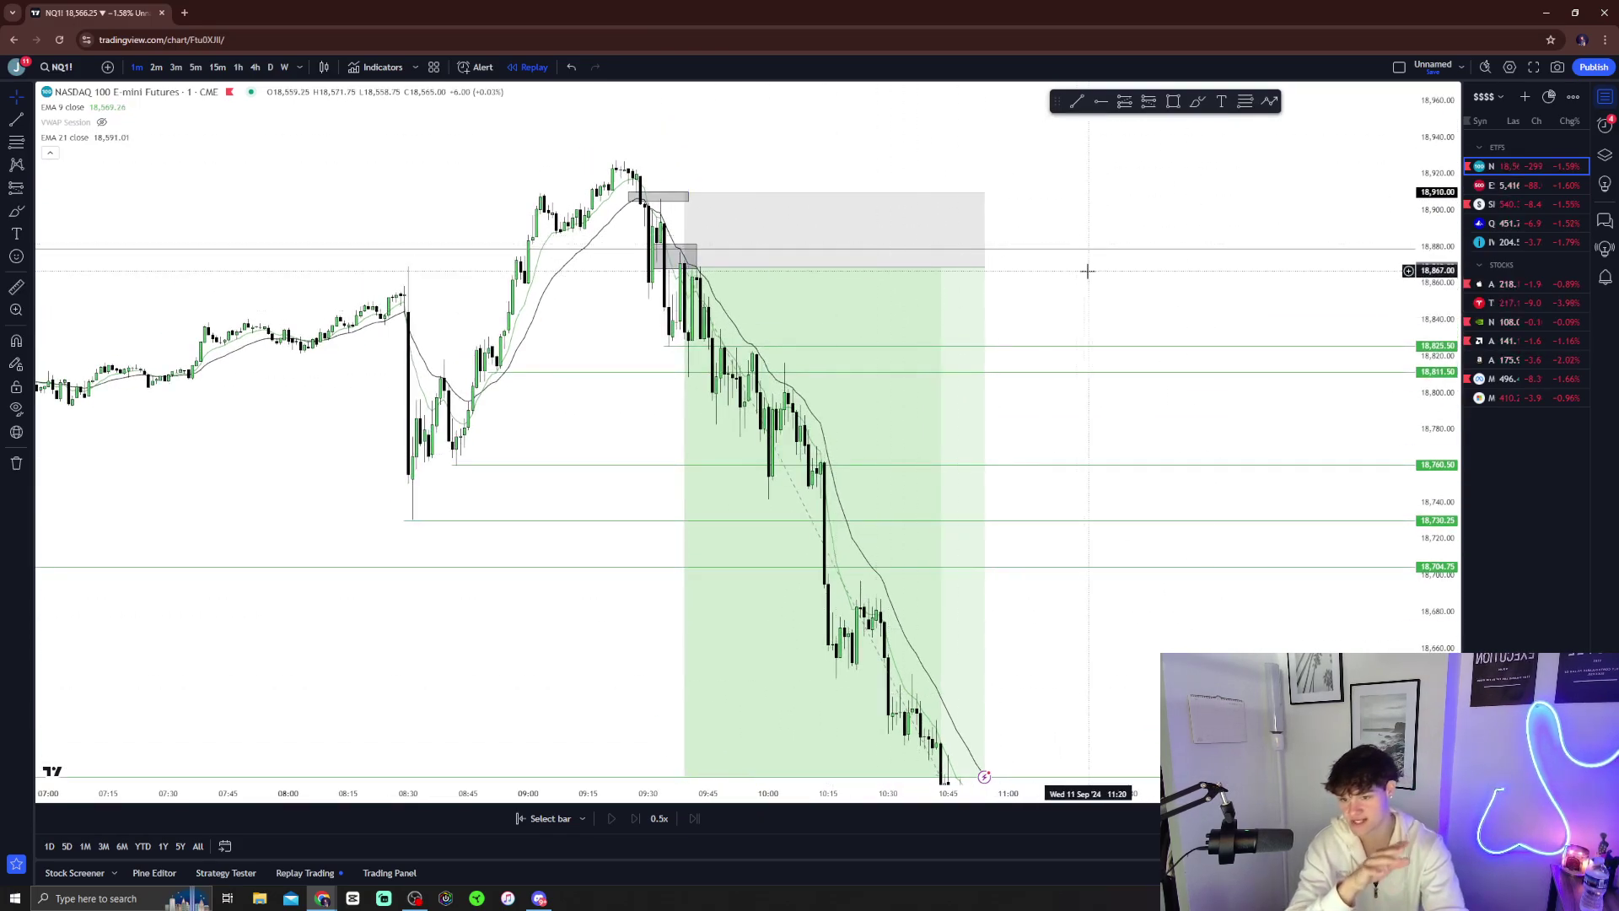
pyautogui.moveTo(1088, 271); pyautogui.dragTo(1071, 294)
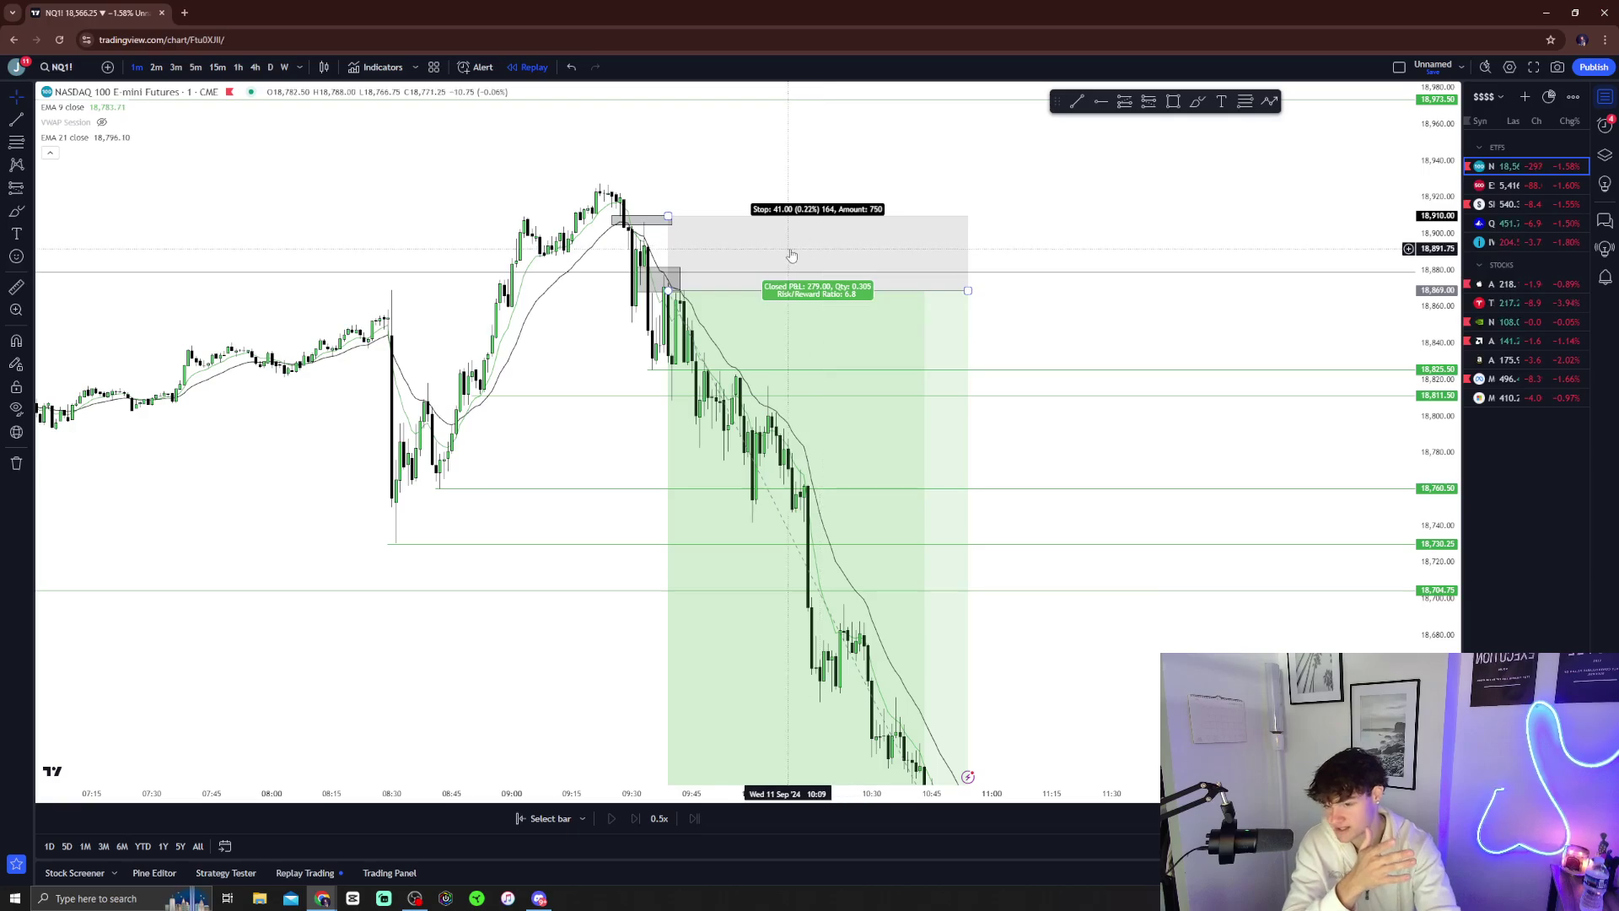
pyautogui.moveTo(1143, 442); pyautogui.dragTo(1146, 448)
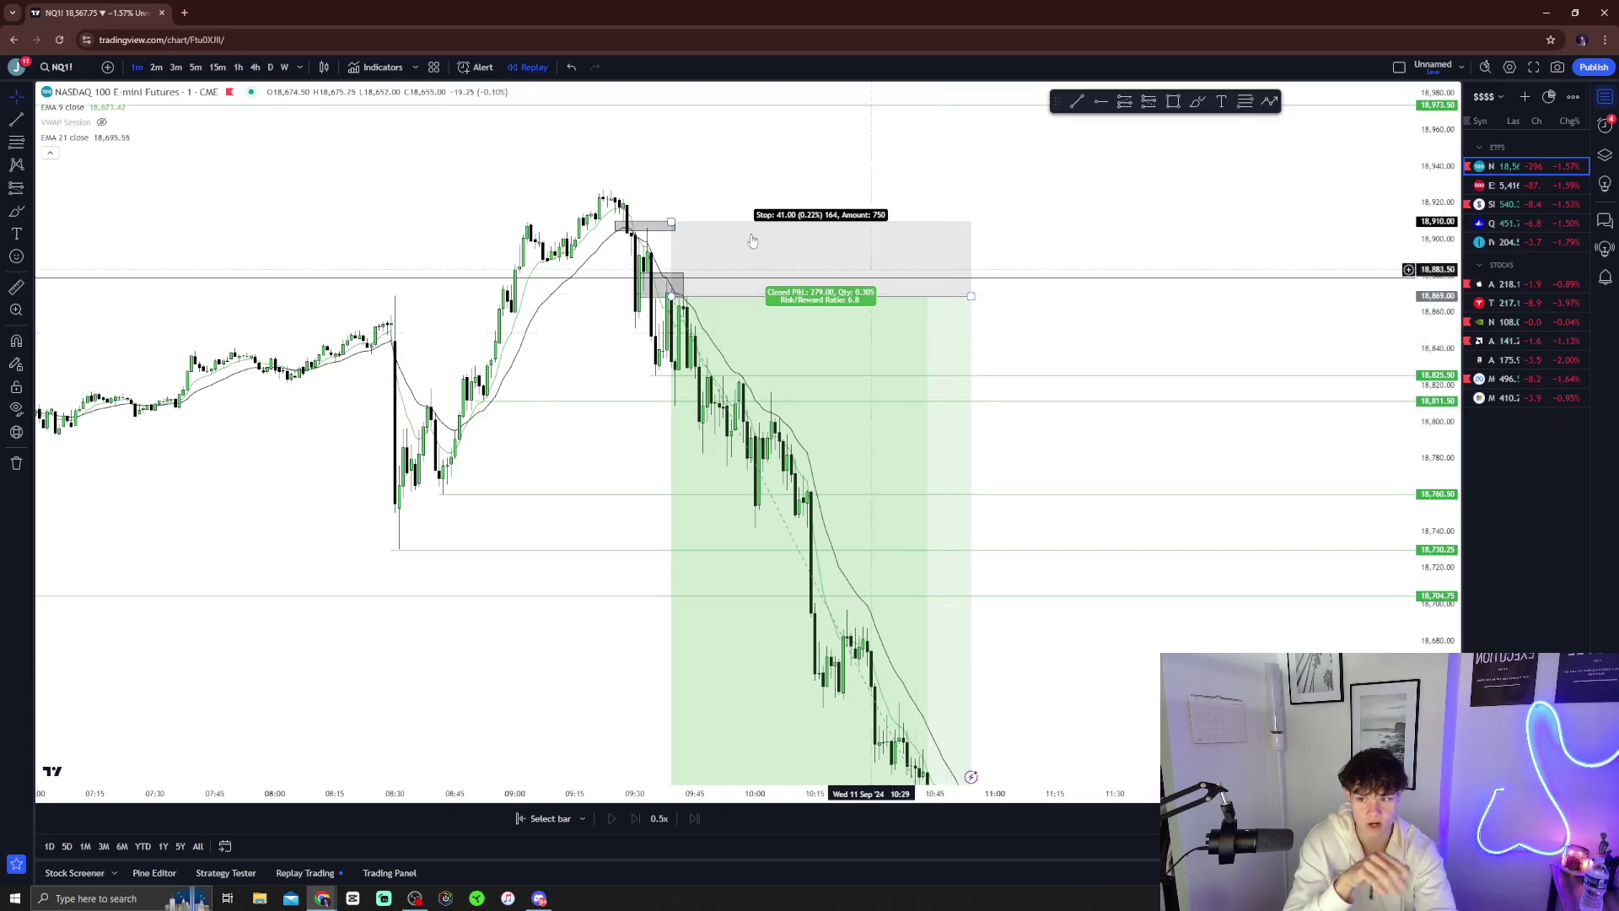
pyautogui.moveTo(1045, 349)
pyautogui.mouseDown()
pyautogui.moveTo(1009, 333)
pyautogui.moveTo(1084, 298)
pyautogui.moveTo(1063, 274)
pyautogui.mouseUp()
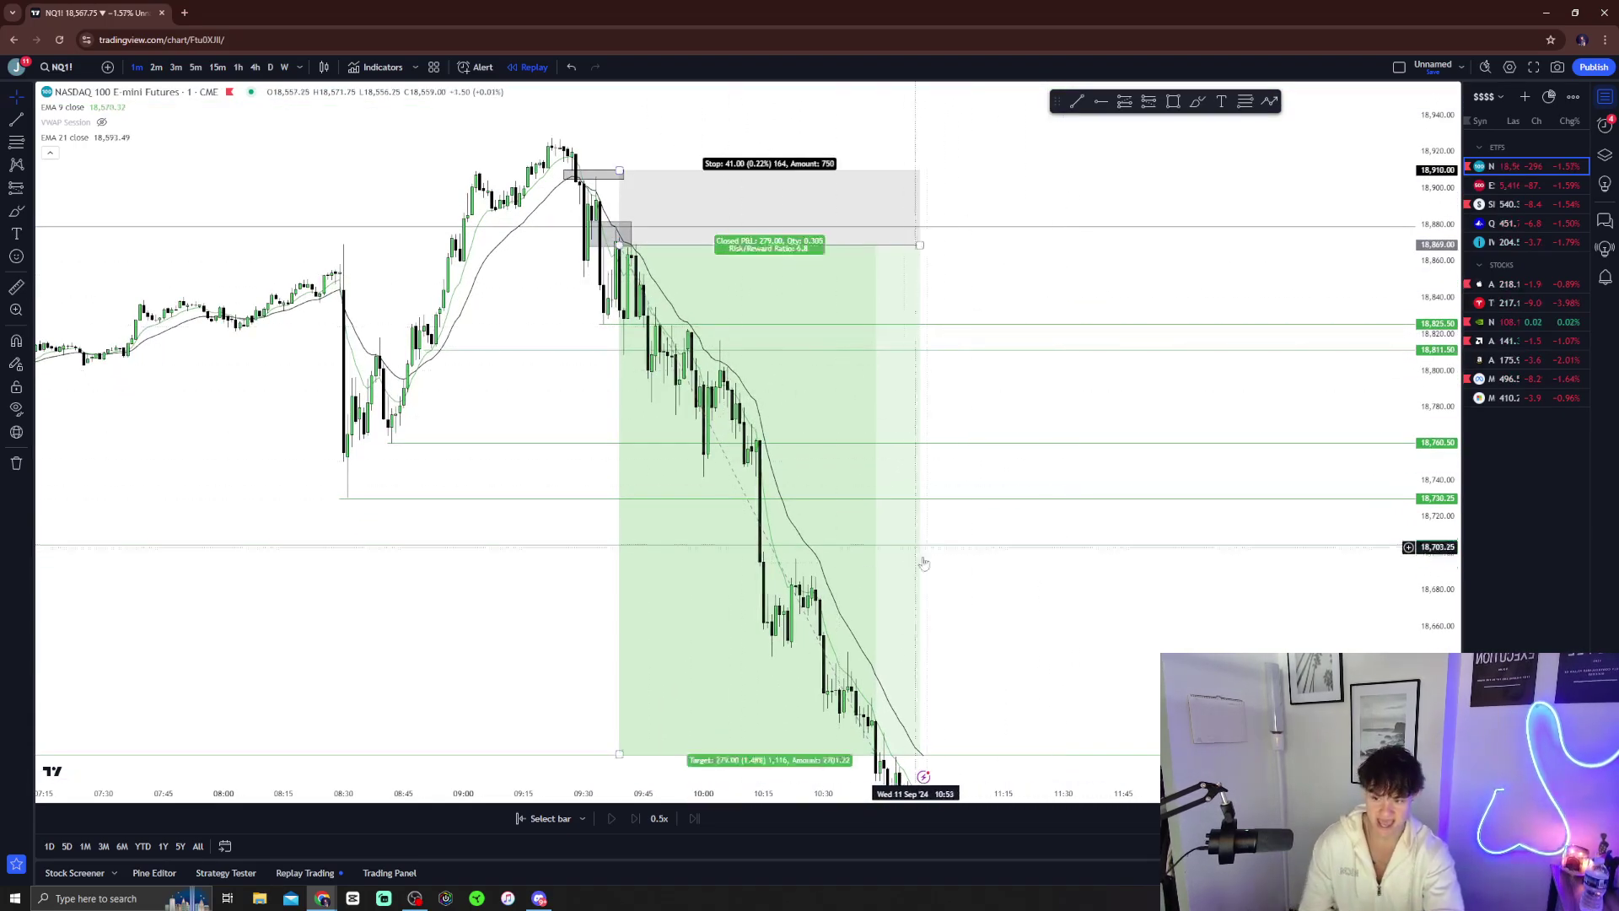
pyautogui.moveTo(889, 538); pyautogui.dragTo(838, 441)
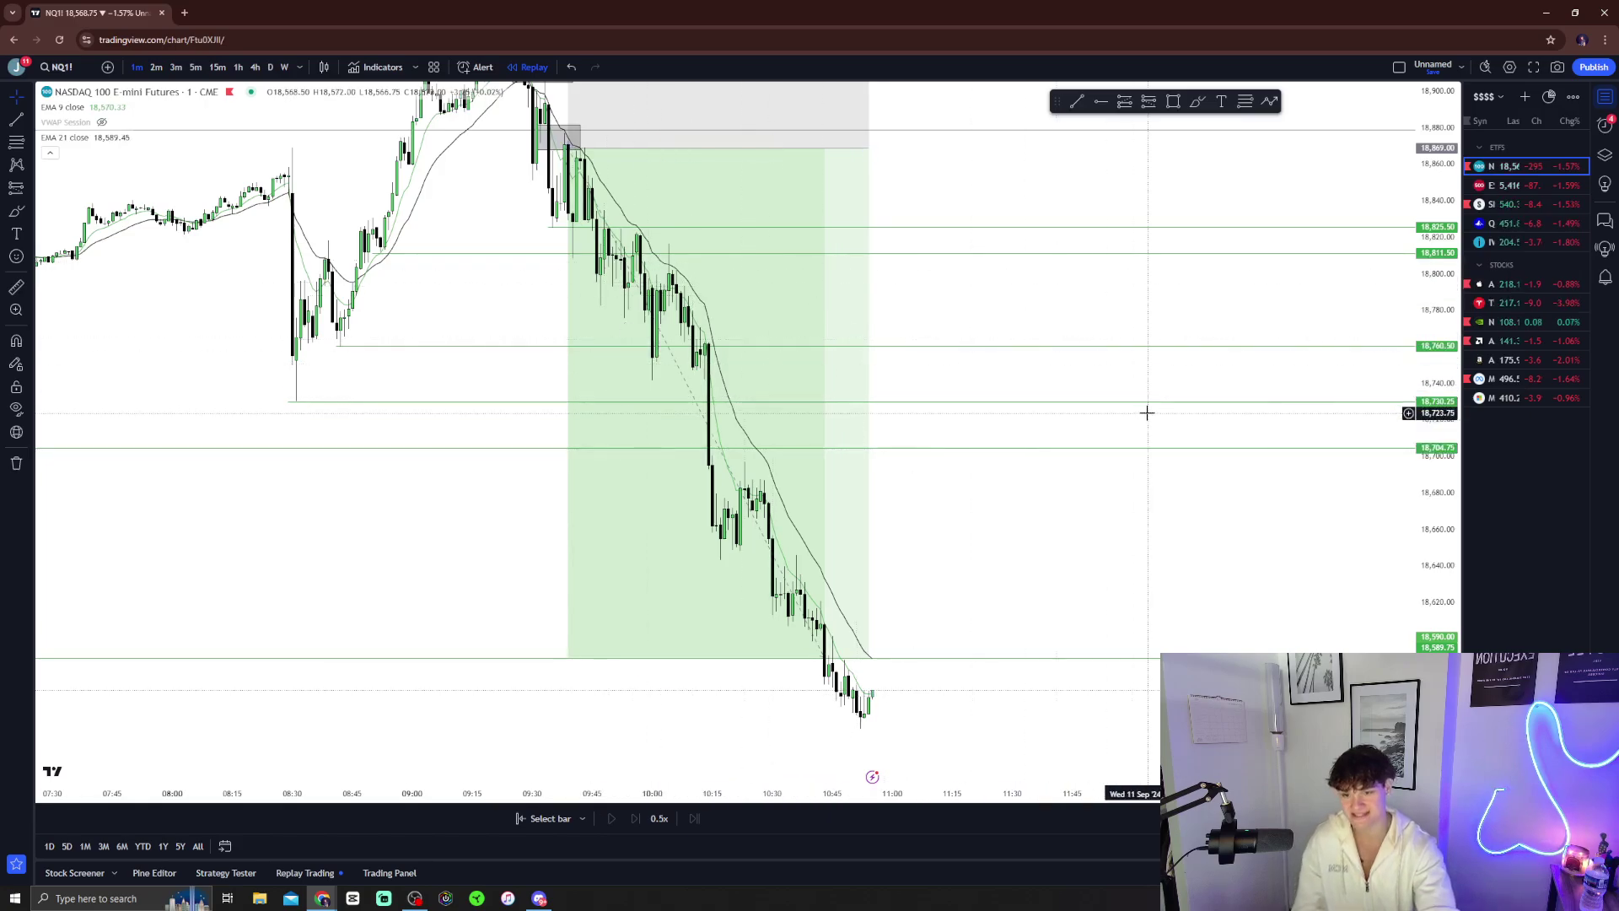